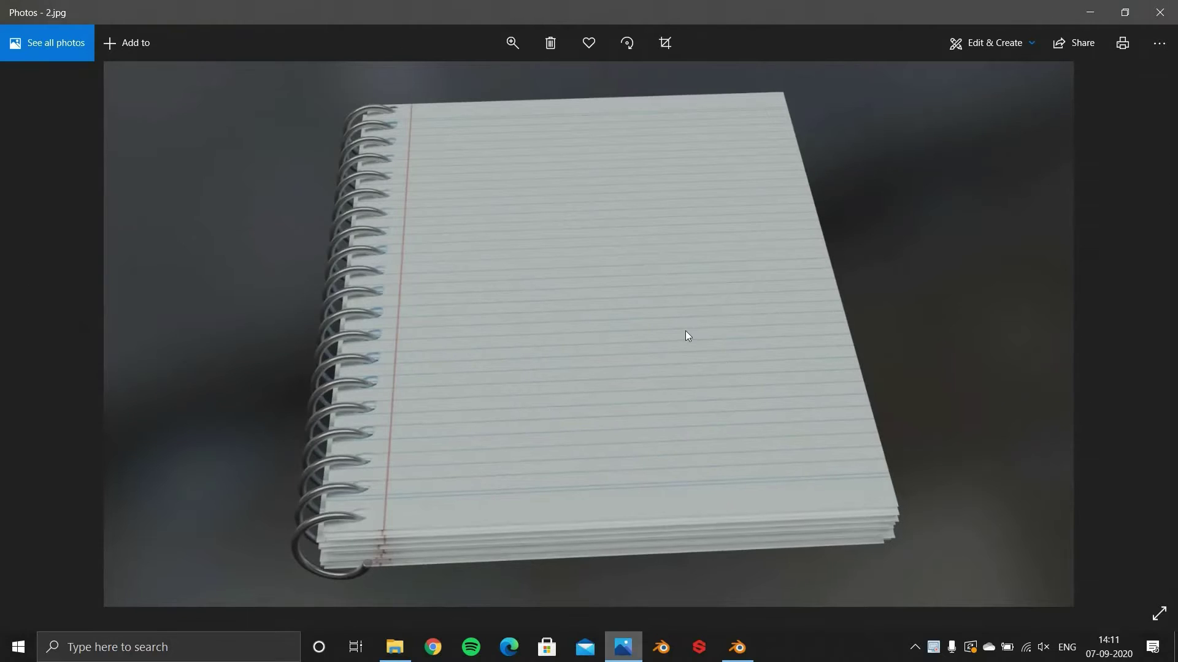
Step: Switch to Blender and delete the default cube from the scene
left_click(737, 647)
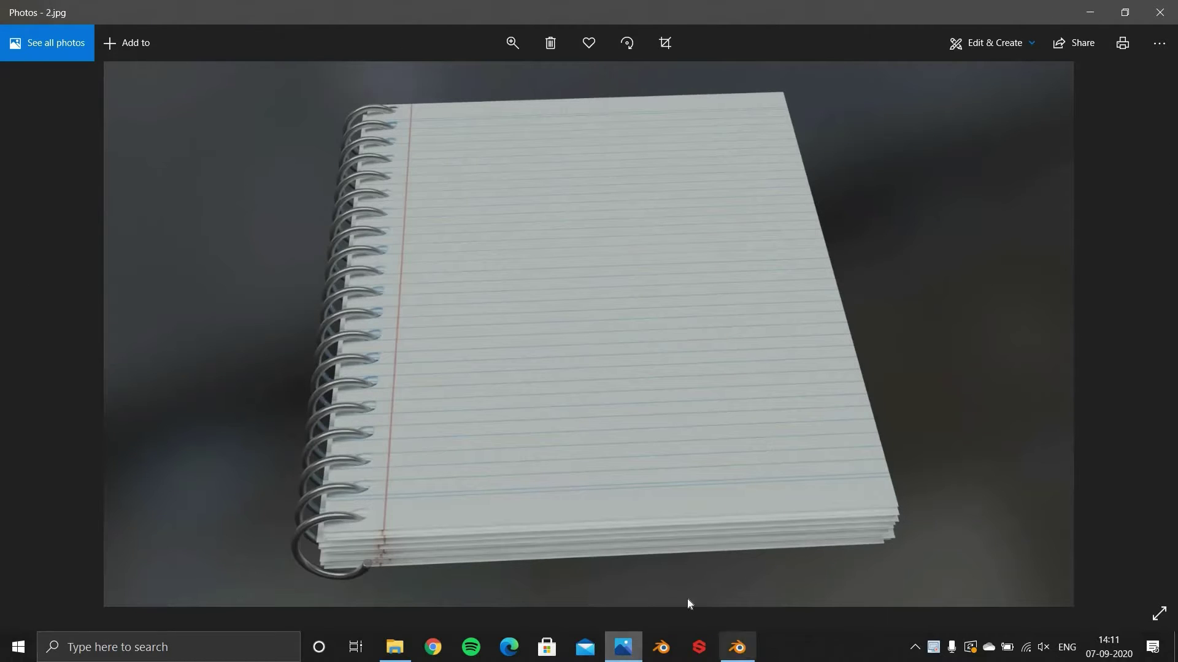
key("x")
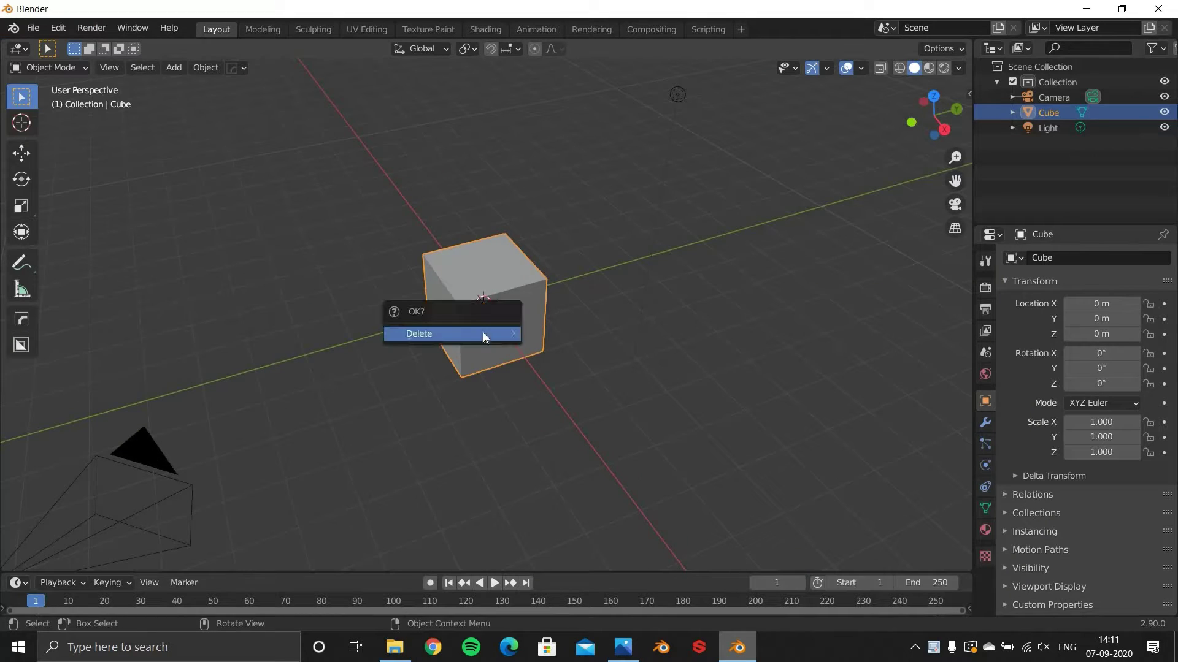
left_click(506, 336)
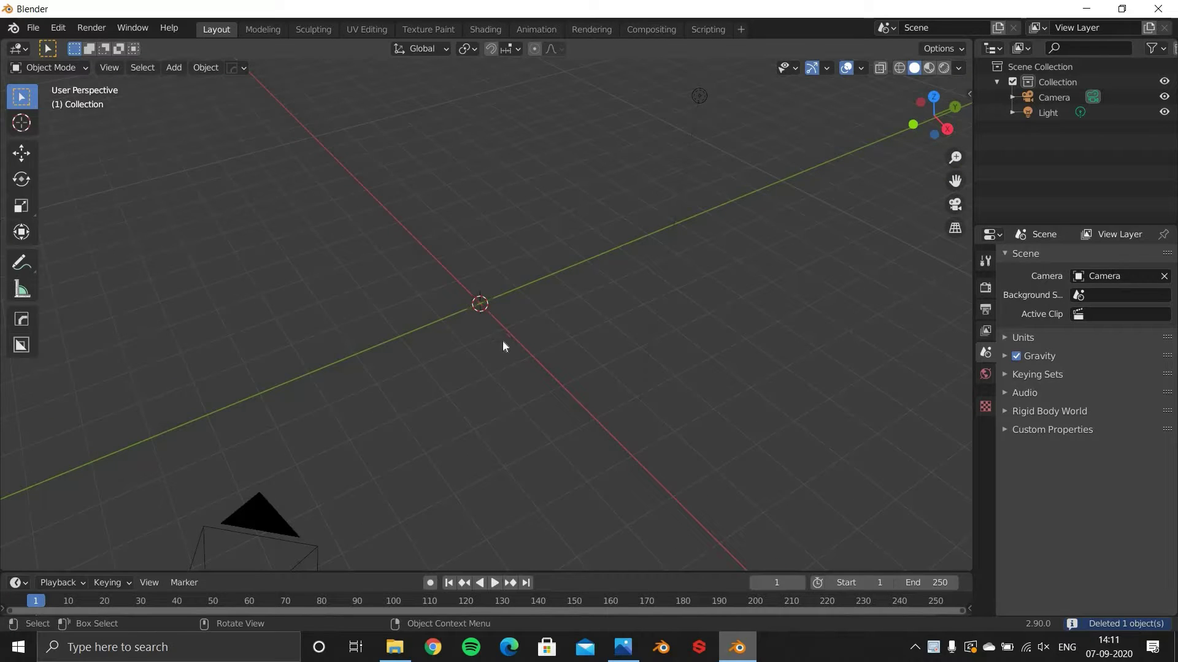
Step: Add a mesh plane at the world origin
middle_click_drag(462, 351, 513, 280)
key("shift+a")
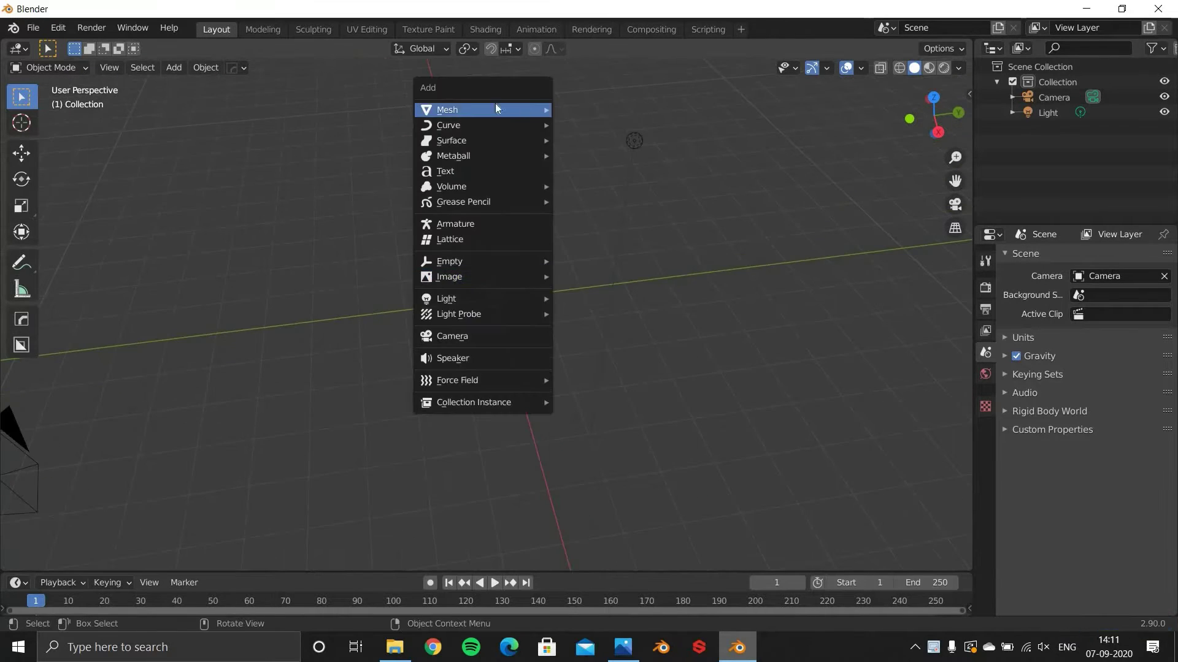
mouse_move(498, 110)
left_click(598, 106)
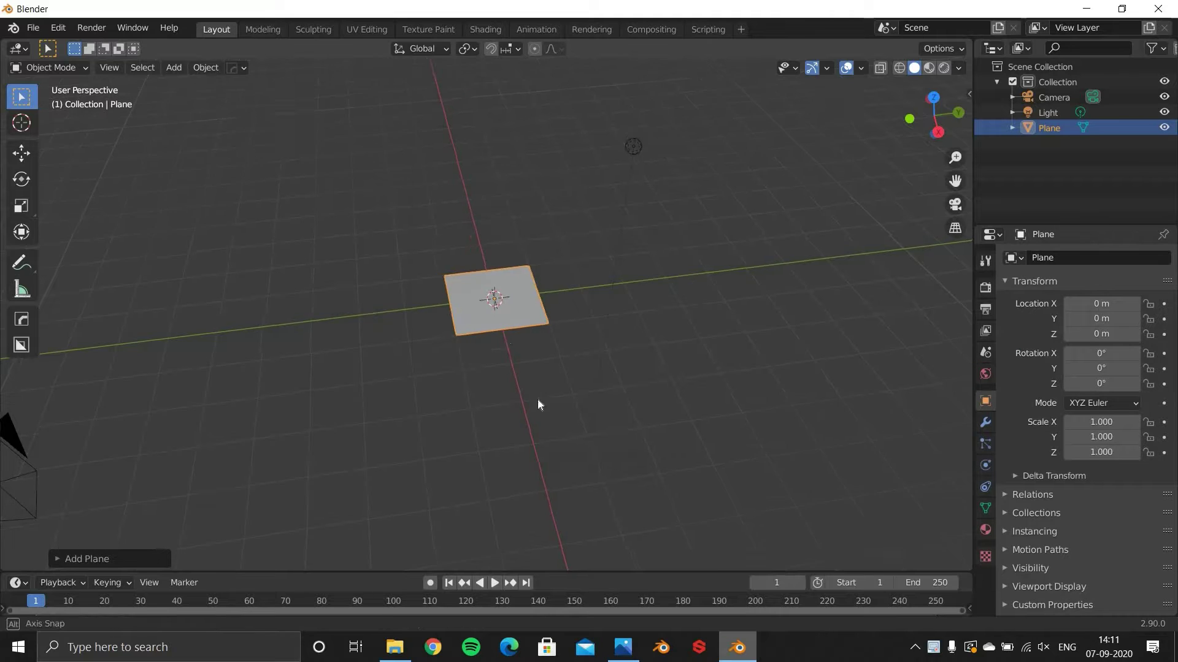
middle_click_drag(505, 307, 515, 314, "ctrl")
middle_click_drag(515, 314, 509, 362)
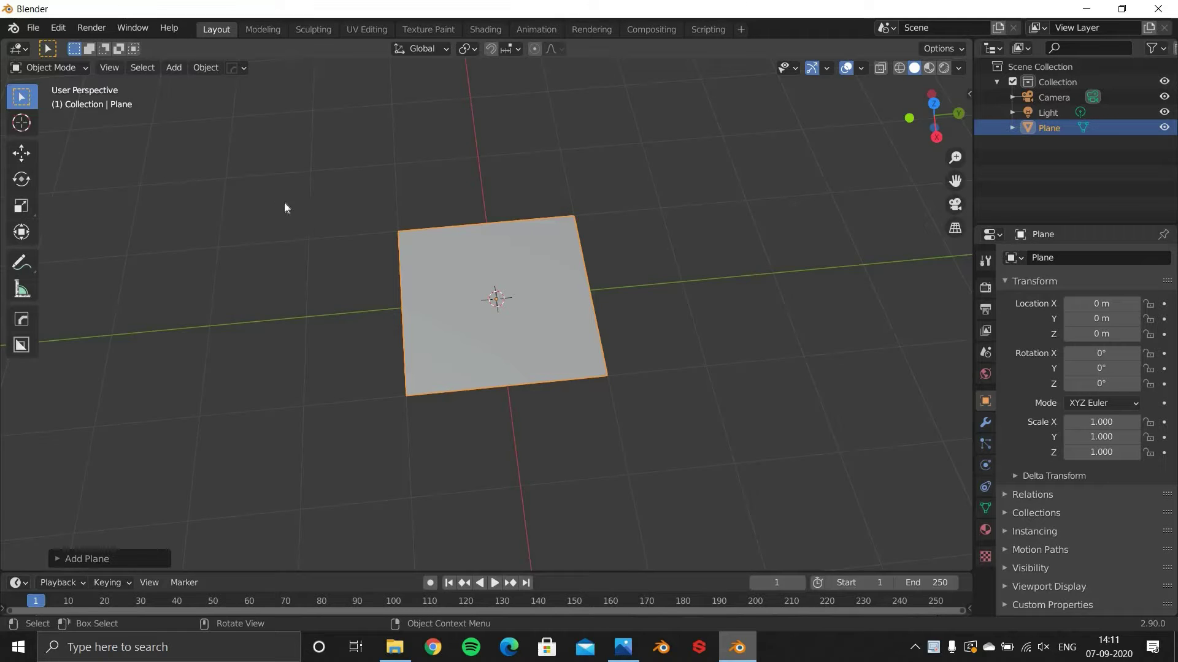
Step: Load notebook.jpg as a reference image aligned to the top orthographic view
key("KP_7")
left_click(32, 28)
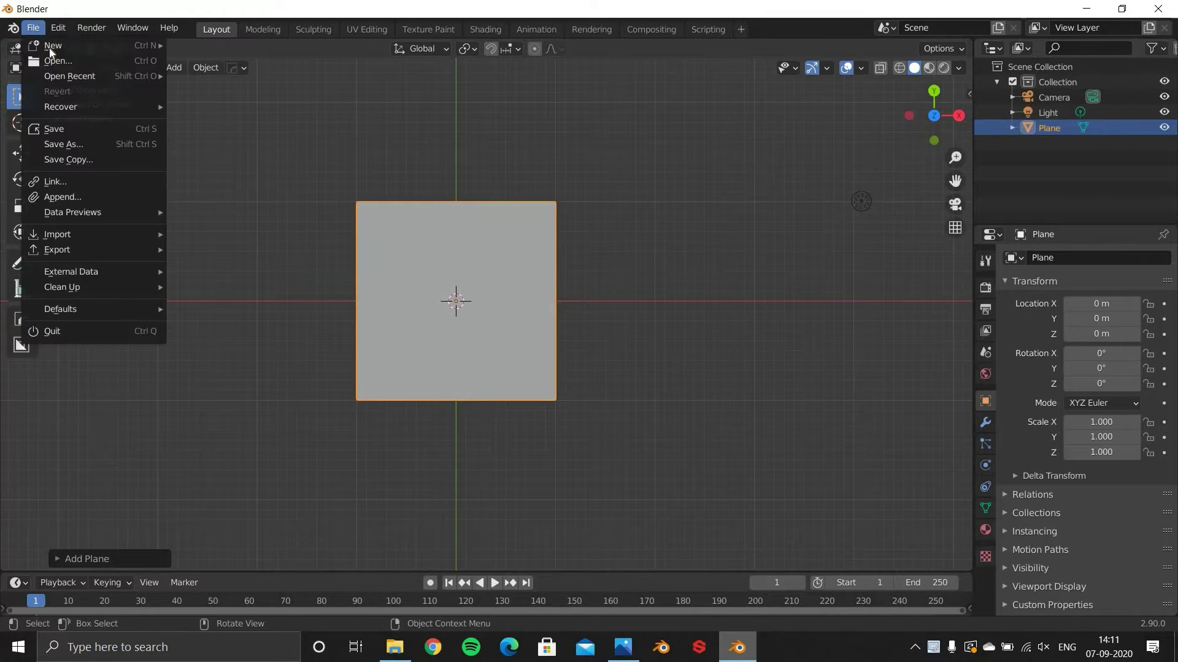
key("Escape")
key("shift+a")
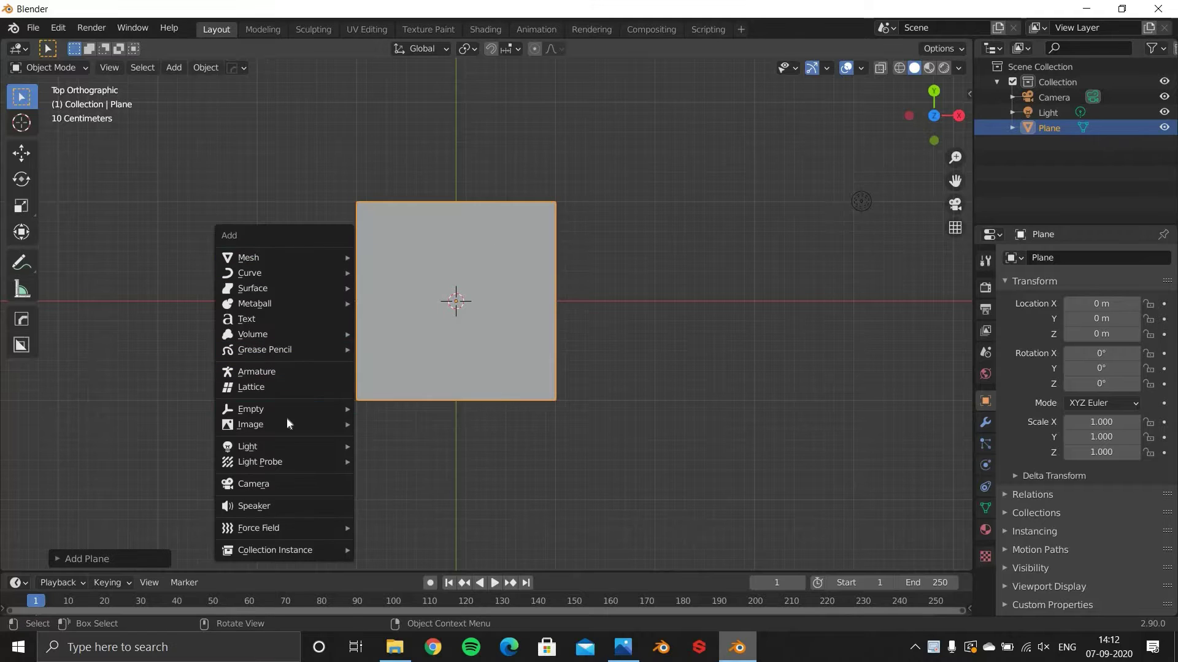
mouse_move(289, 425)
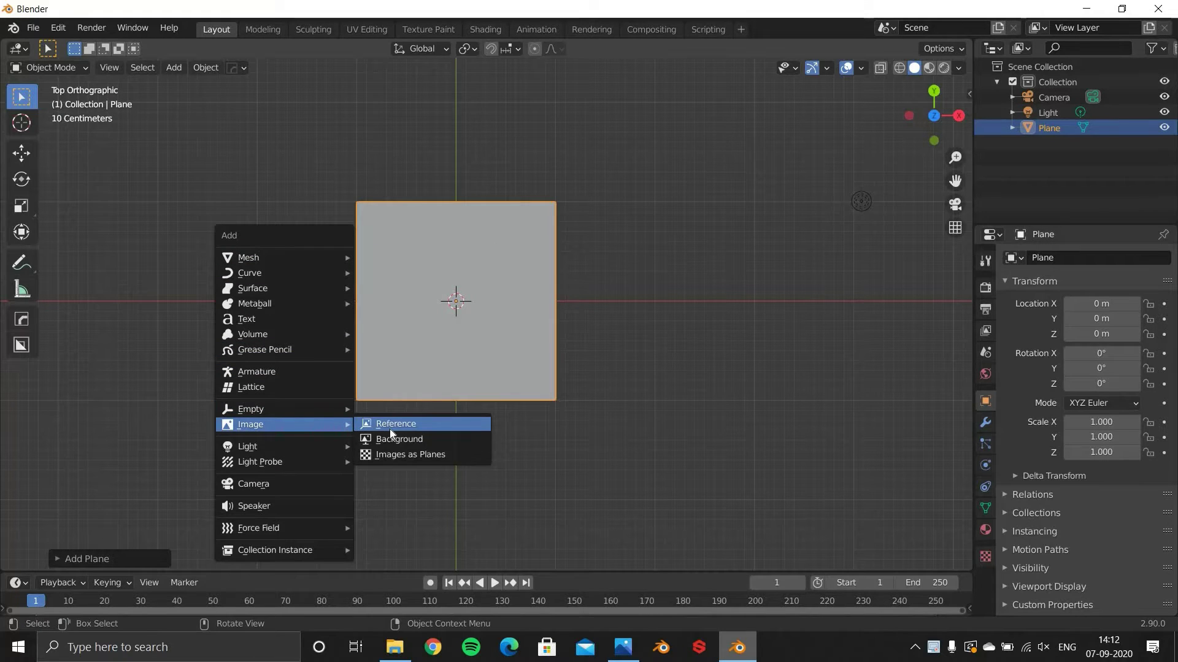
left_click(391, 429)
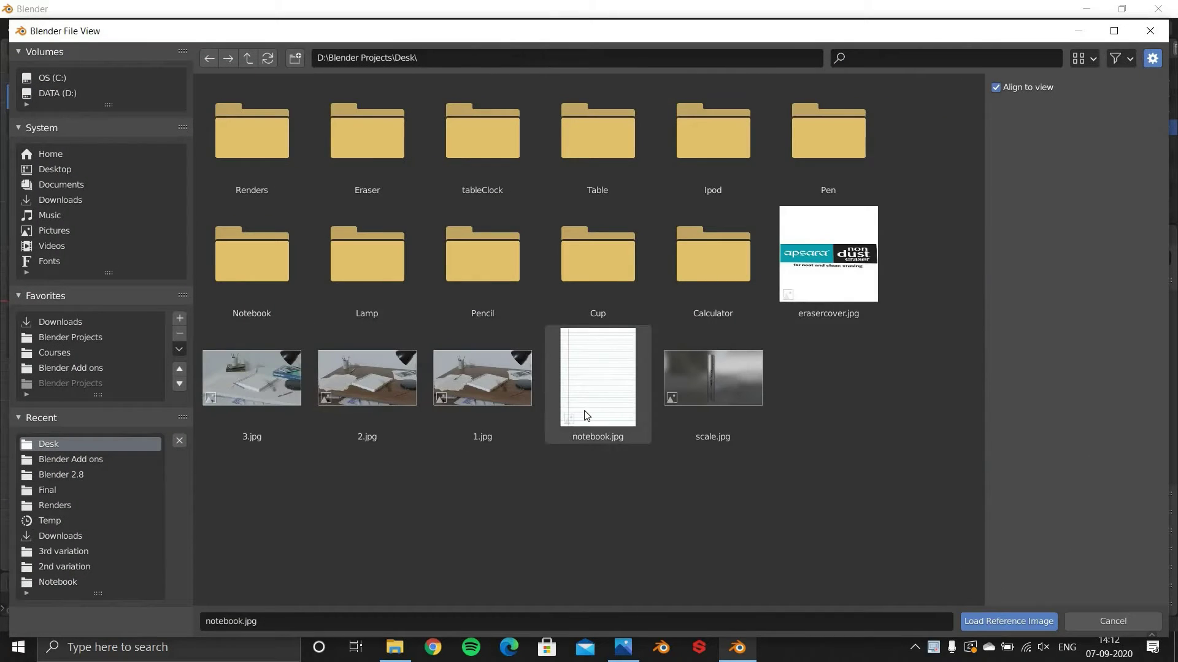
double_click(586, 416)
Step: Scale the plane to cover the reference page, about 1.90 in X and Z and 2.51 in Y
left_click(518, 348)
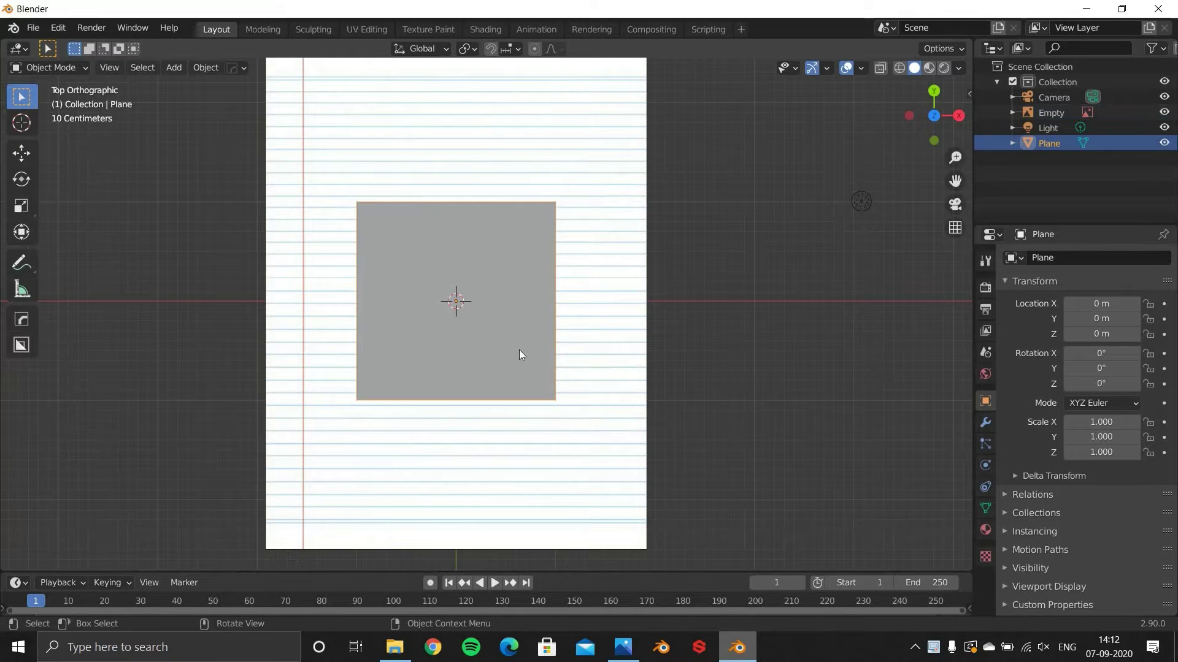
key("s")
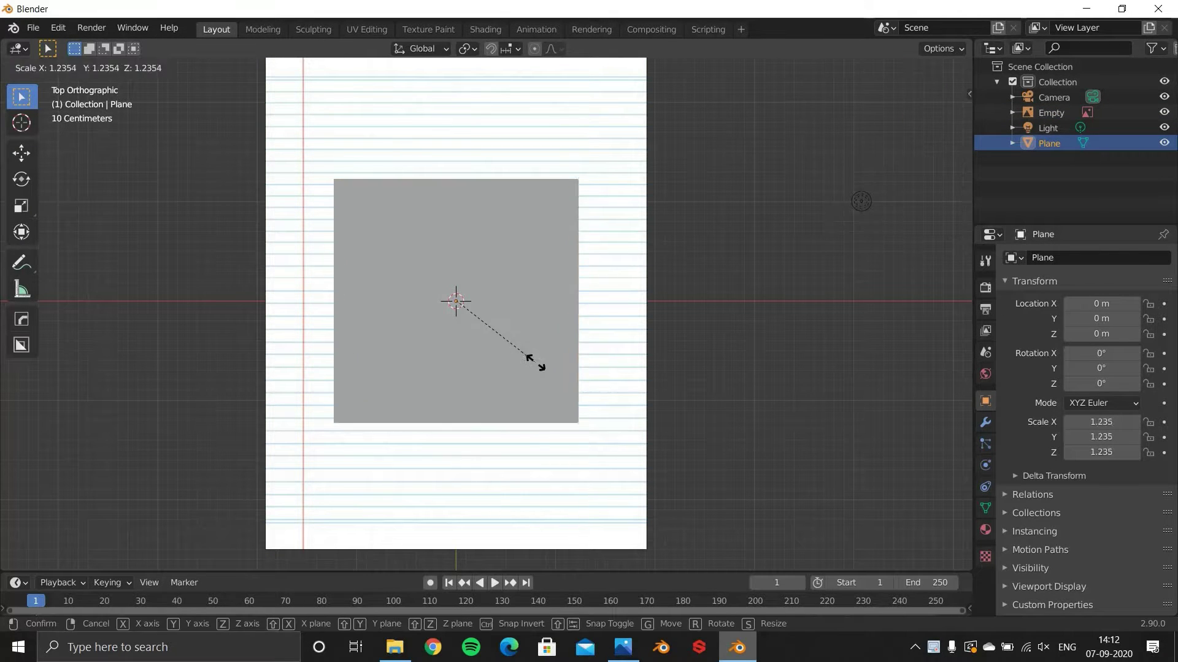
left_click(572, 401)
scroll(628, 434, "down", 2)
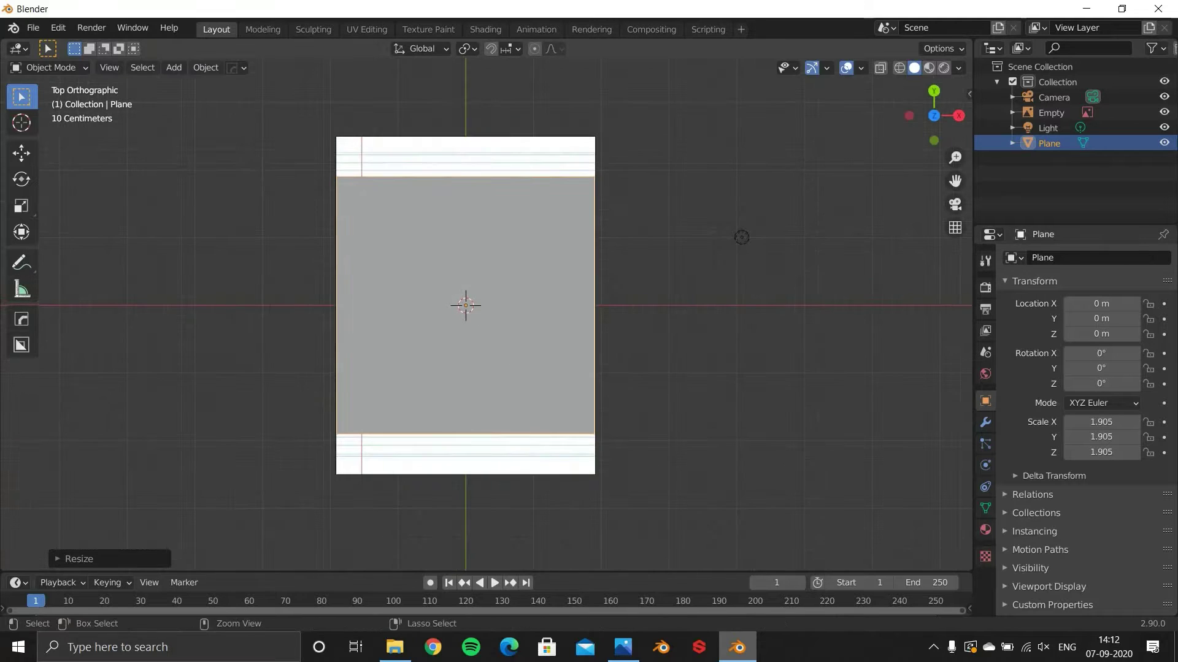
key("s")
key("y")
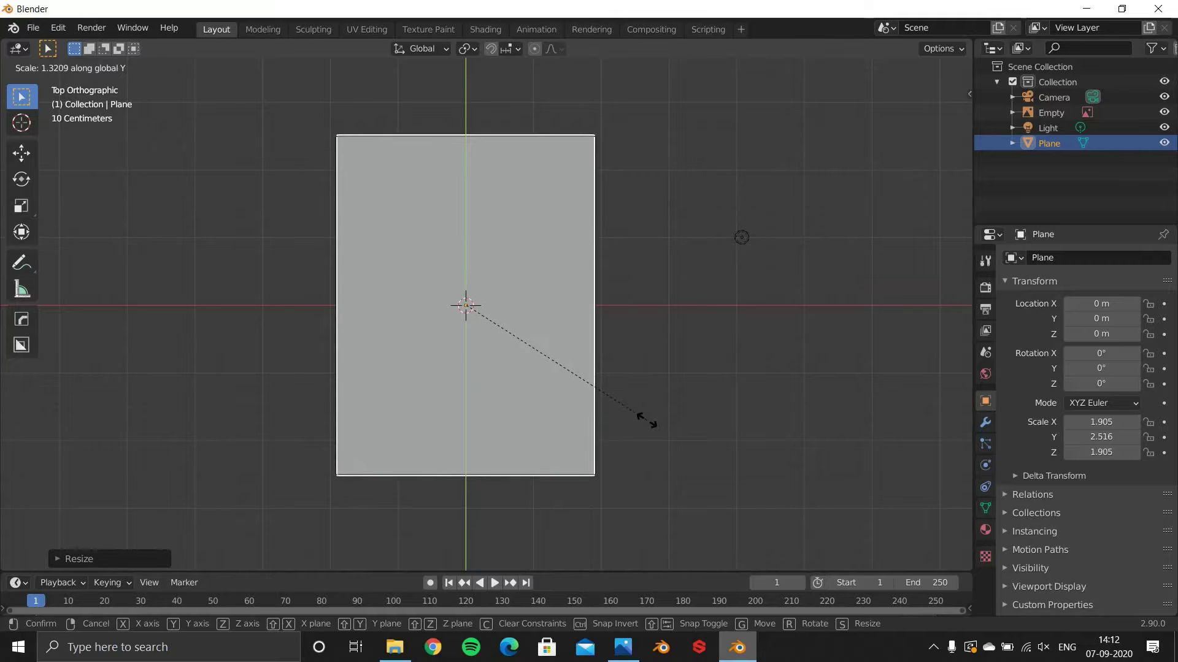
key("y")
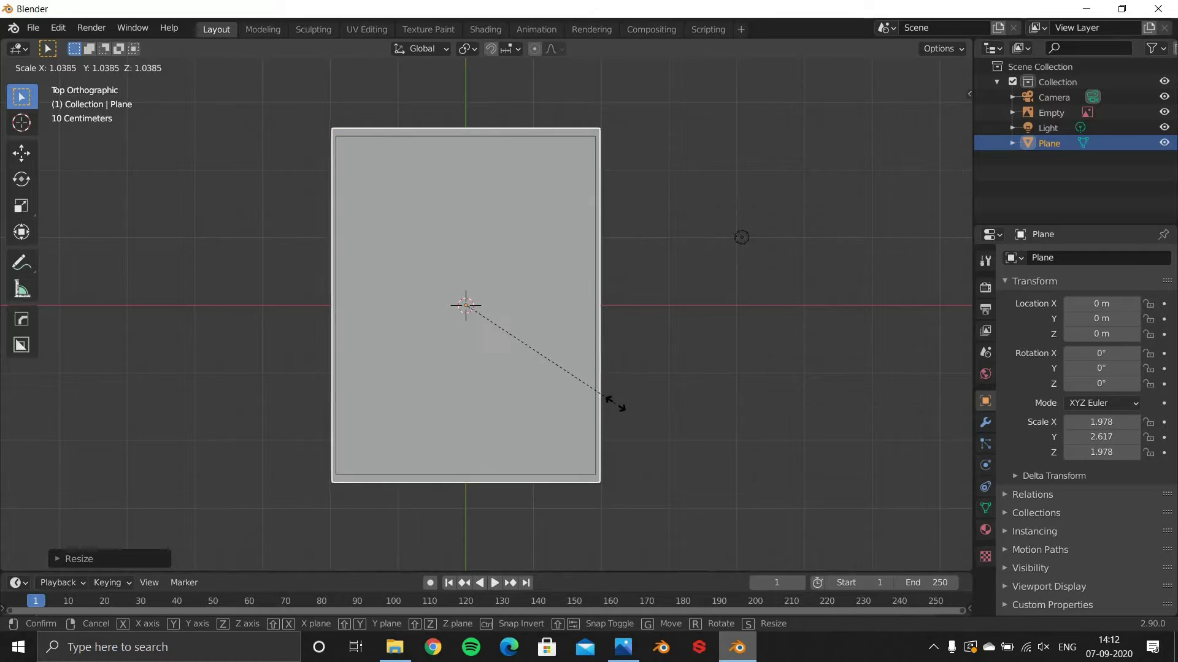
left_click(569, 378)
Step: Raise the plane above the reference image along Z to about 0.88 m
middle_click_drag(535, 349, 578, 335)
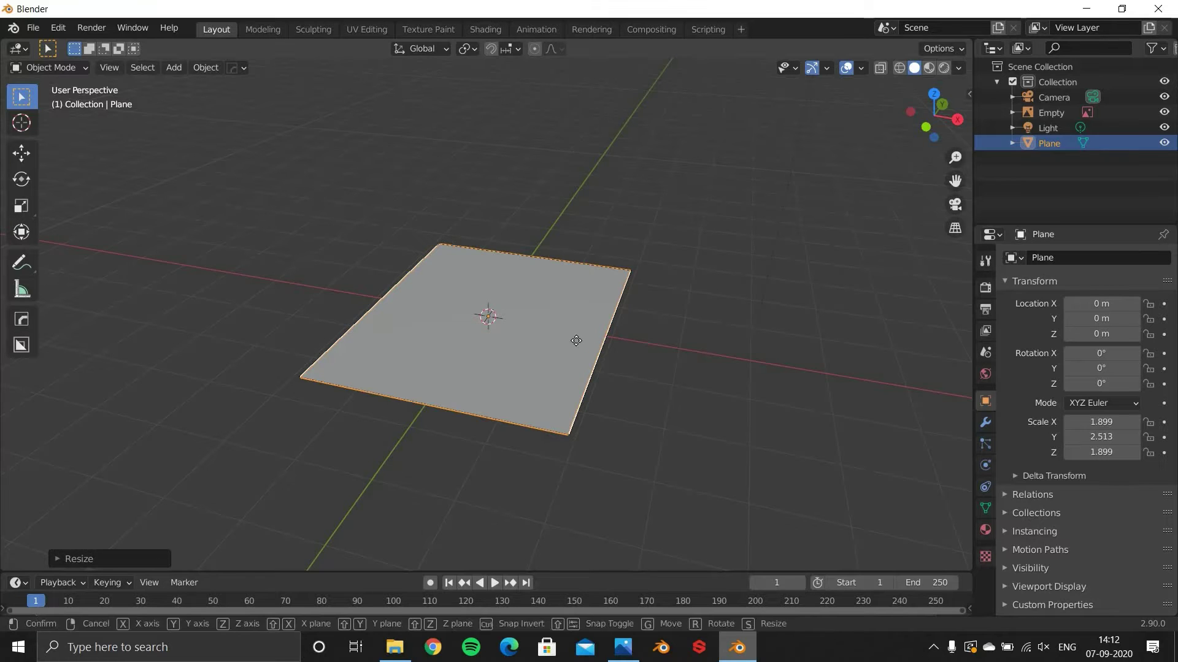
key("g")
key("z")
left_click(528, 406)
Step: Hide the notebook reference image beneath the plane
left_click(527, 406)
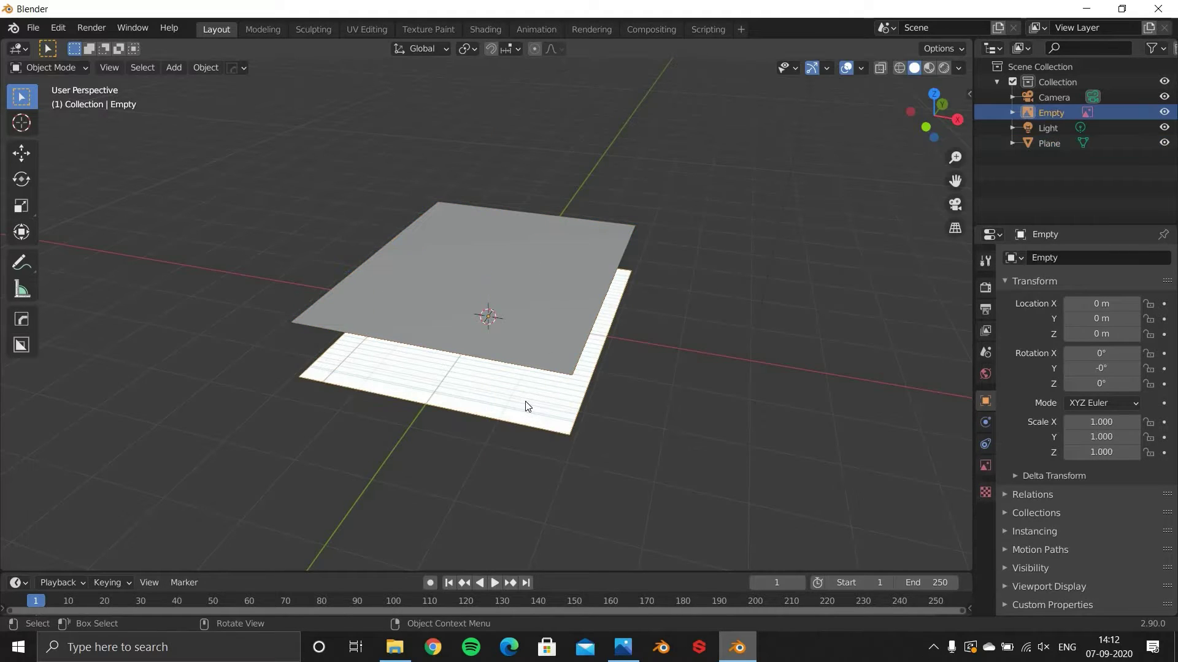
mouse_move(565, 427)
middle_mouse_down()
mouse_move(562, 409)
mouse_move(575, 416)
middle_mouse_up()
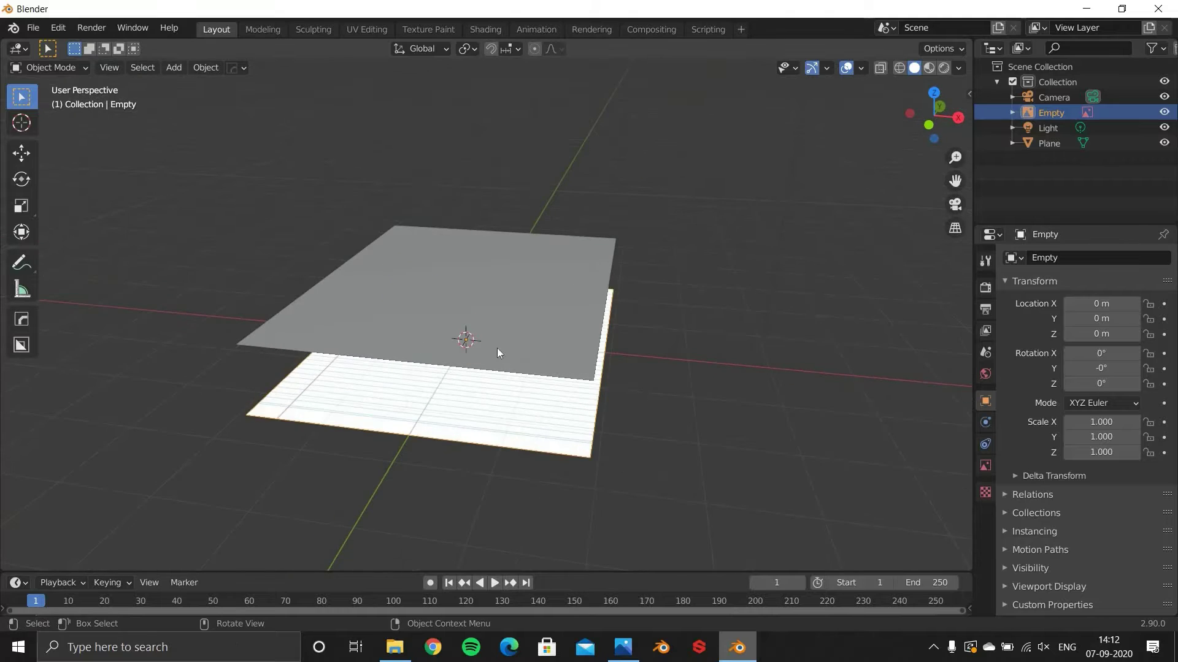
key("h")
Step: Apply the plane's scale
middle_click_drag(511, 390, 491, 369)
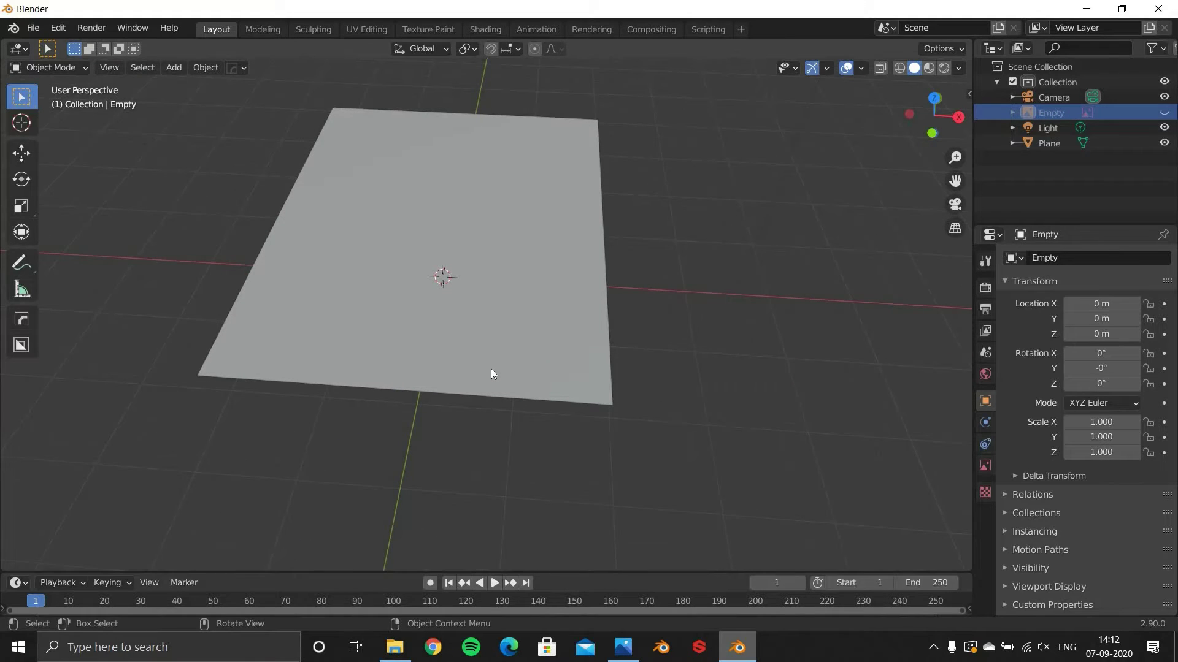
middle_click_drag(480, 328, 554, 252)
left_click(469, 289)
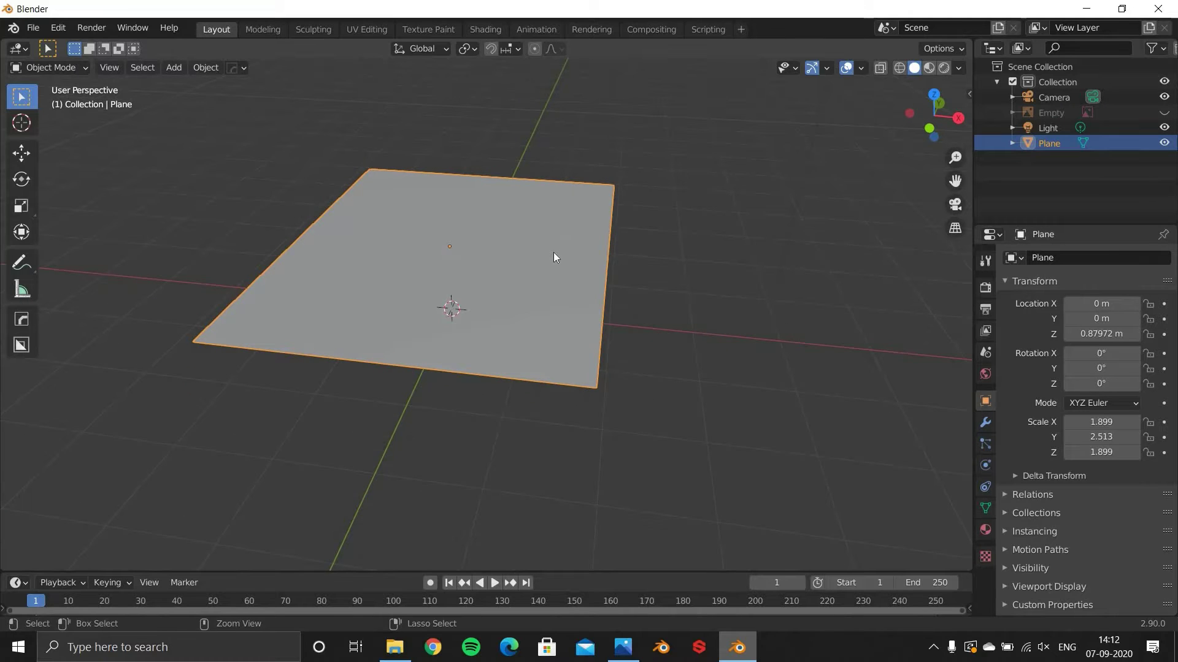
key("ctrl+a")
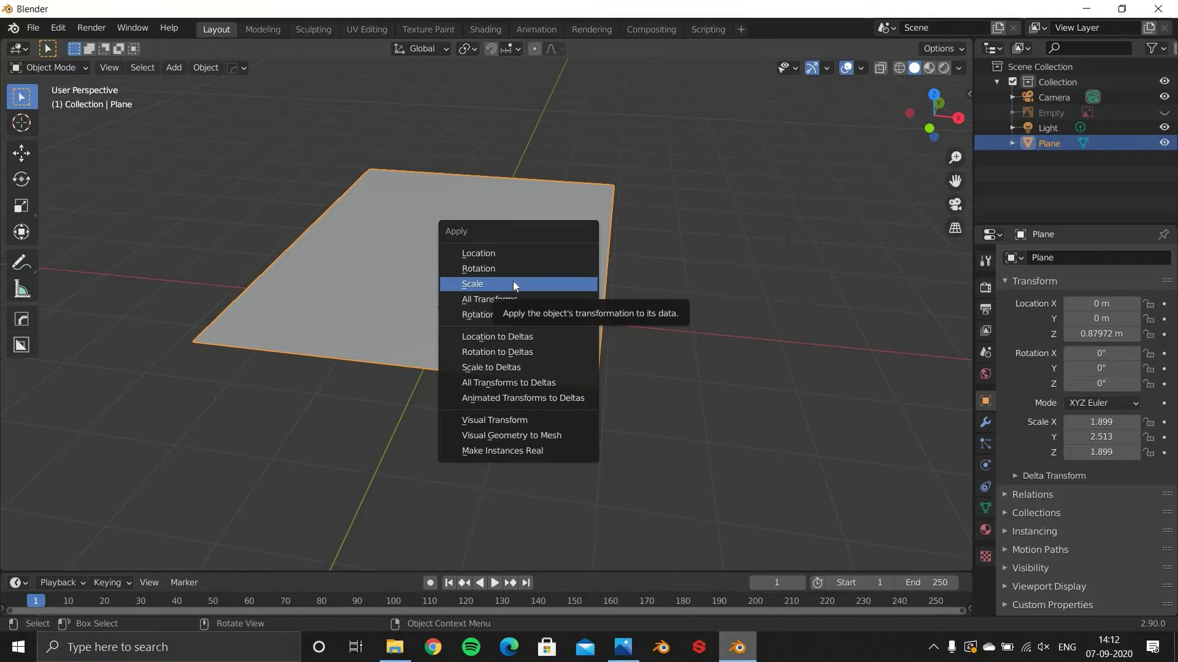
left_click(513, 284)
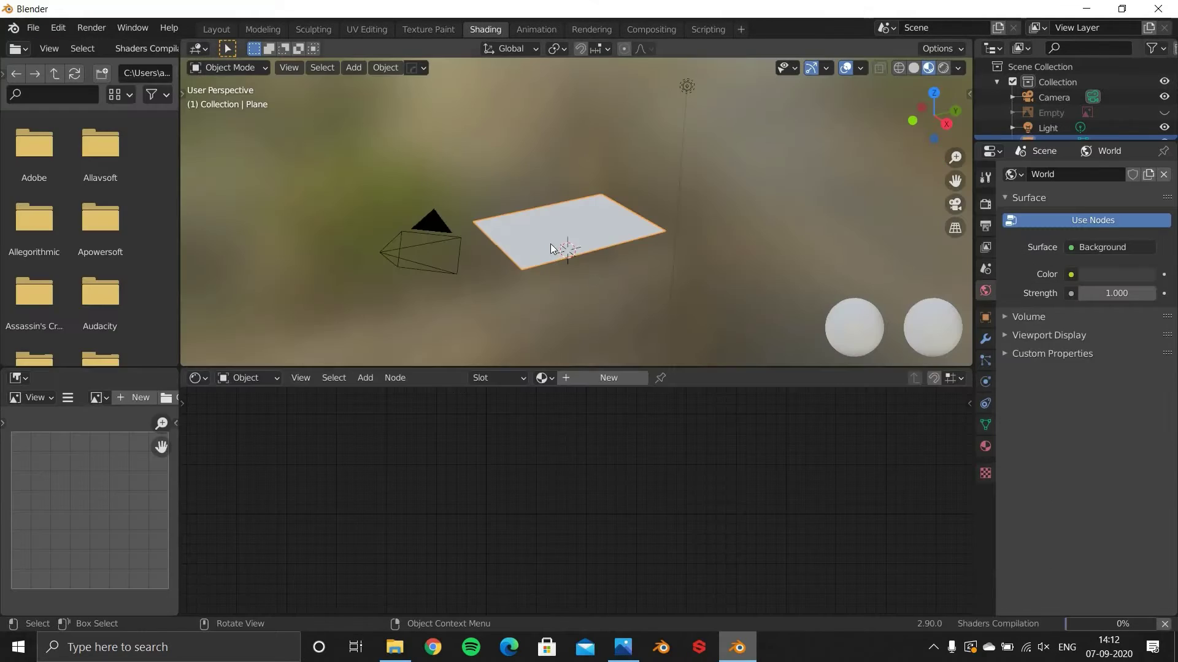
Step: Create a new material for the plane in the Shading workspace and name it Page
middle_click_drag(479, 203, 571, 248)
scroll(547, 242, "up", 7)
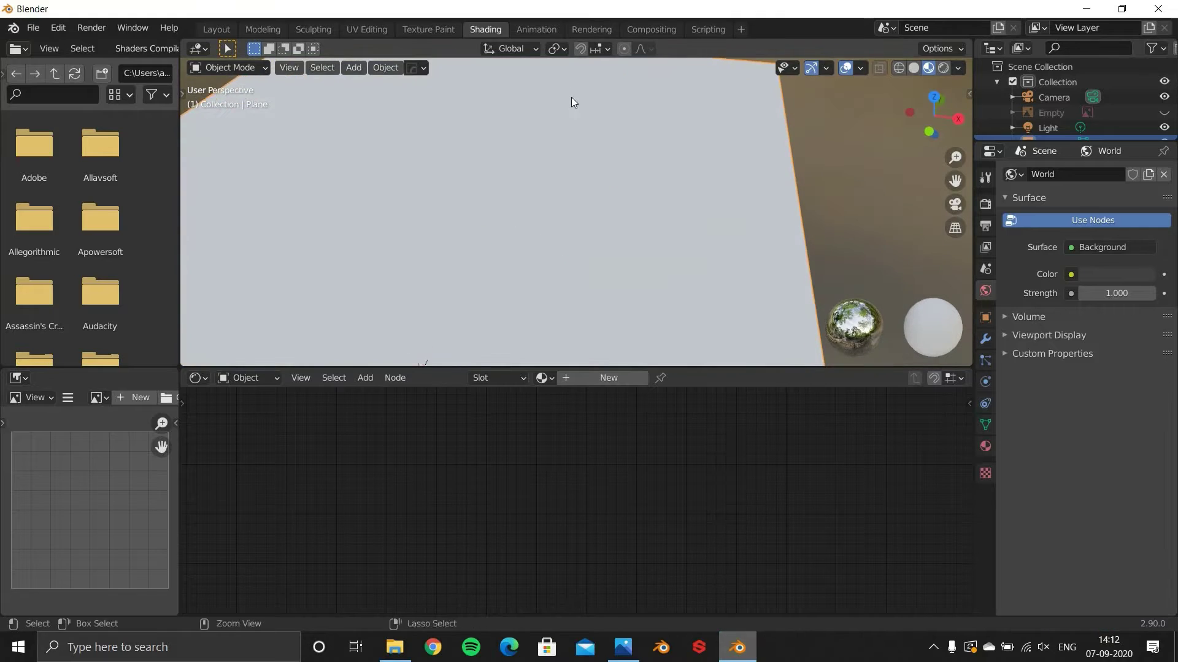
scroll(571, 97, "down", 5)
middle_click_drag(571, 132, 571, 203)
left_click(602, 379)
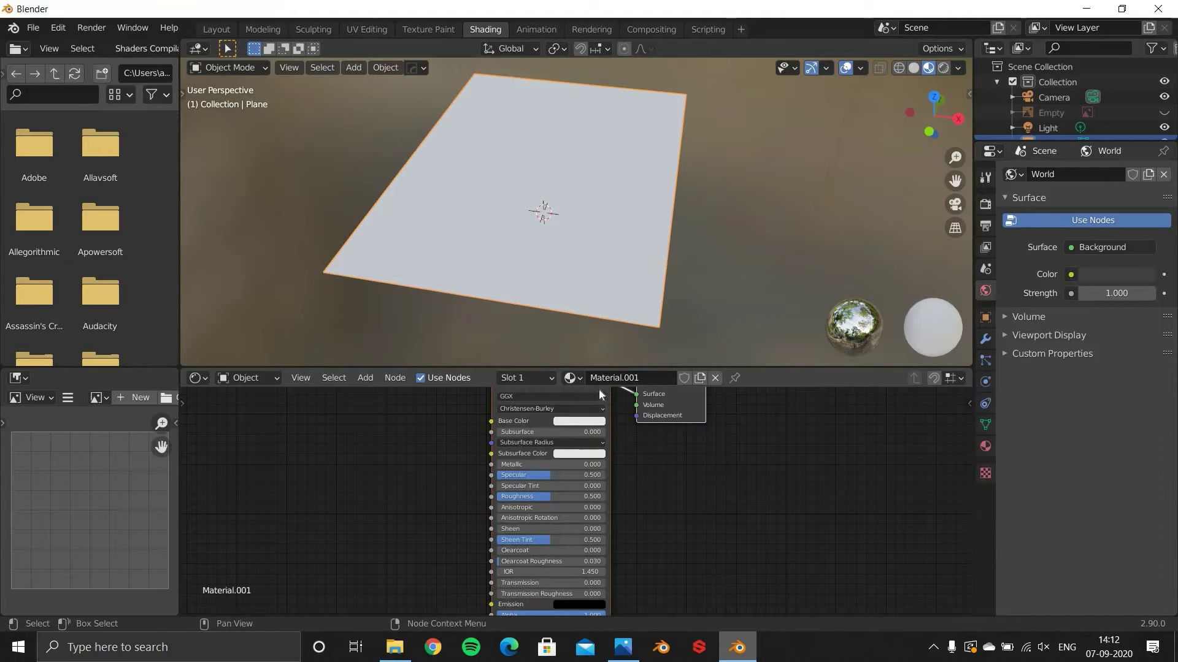
left_click(602, 381)
type("Page")
key("Return")
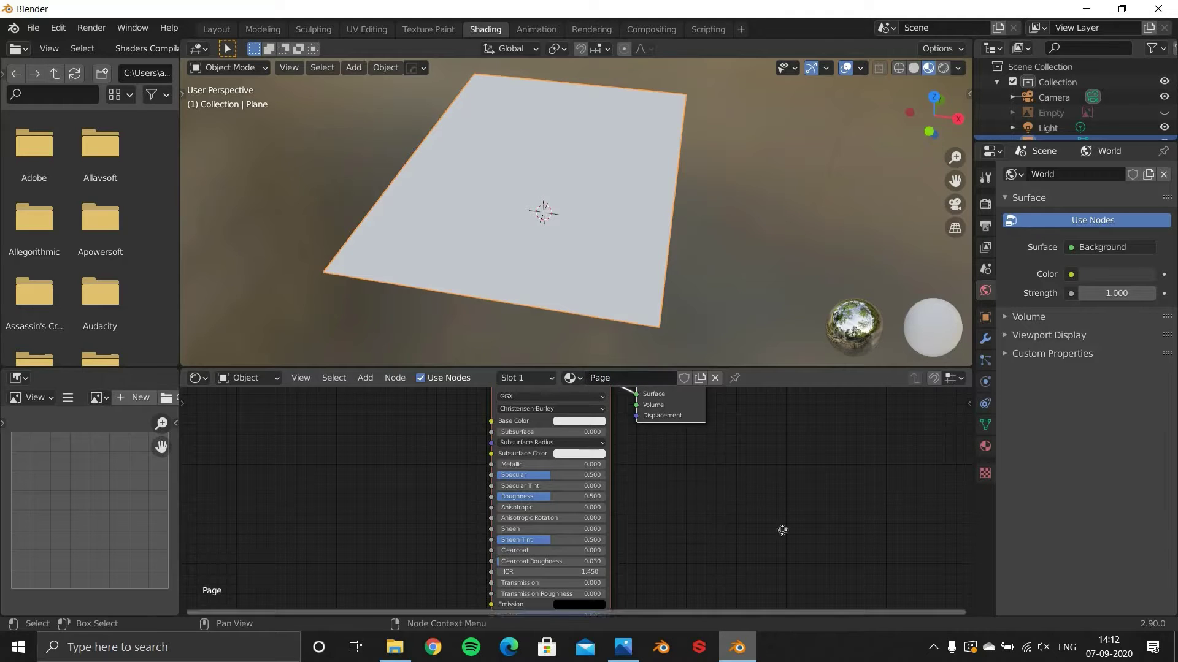
Step: Add an Image Texture node beside the Principled BSDF and assign notebook.jpg to it
middle_click_drag(488, 447, 651, 487)
key("shift+a")
left_click(488, 448)
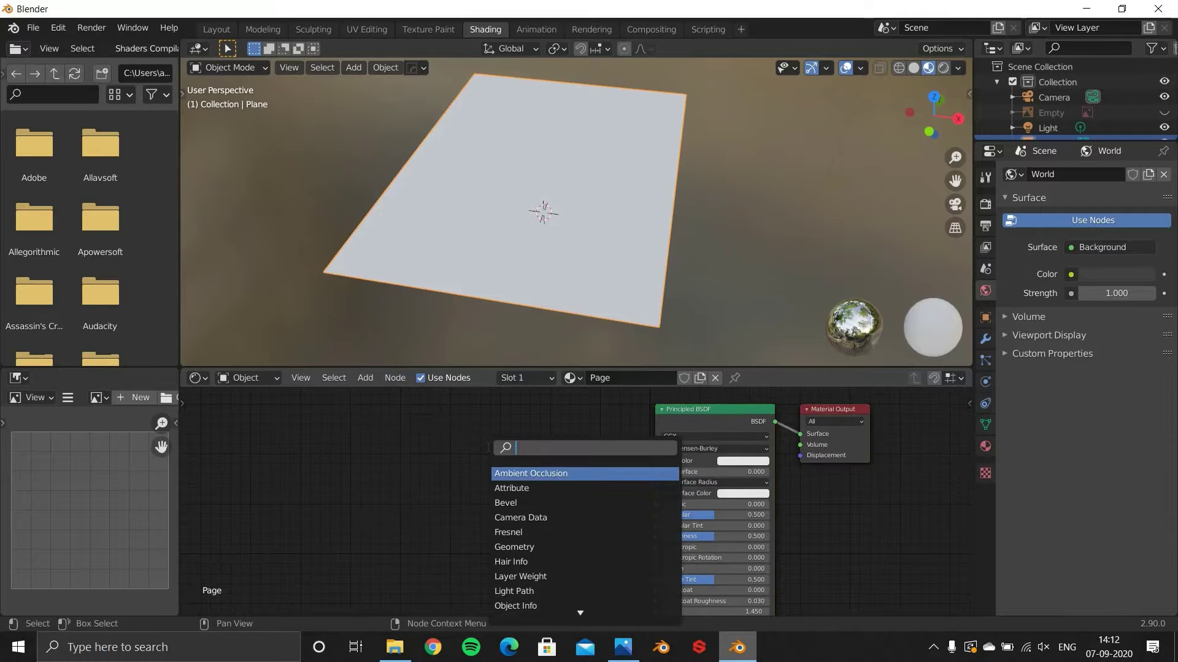
type("ima")
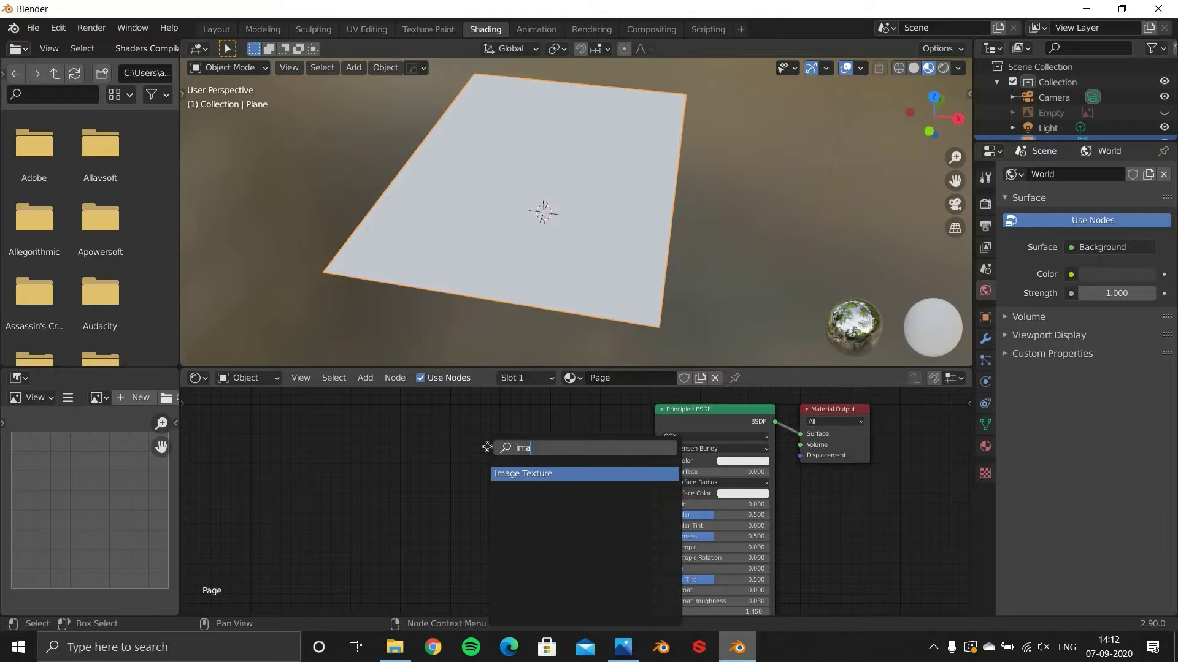
key("Return")
left_click(407, 409)
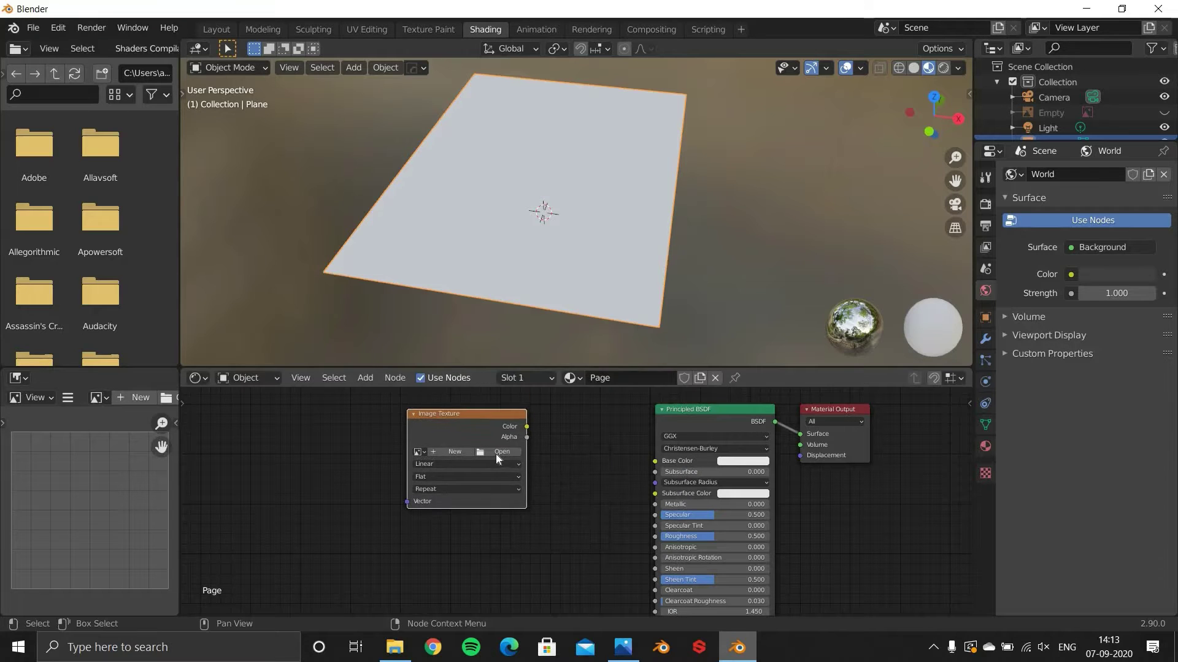
left_click(421, 452)
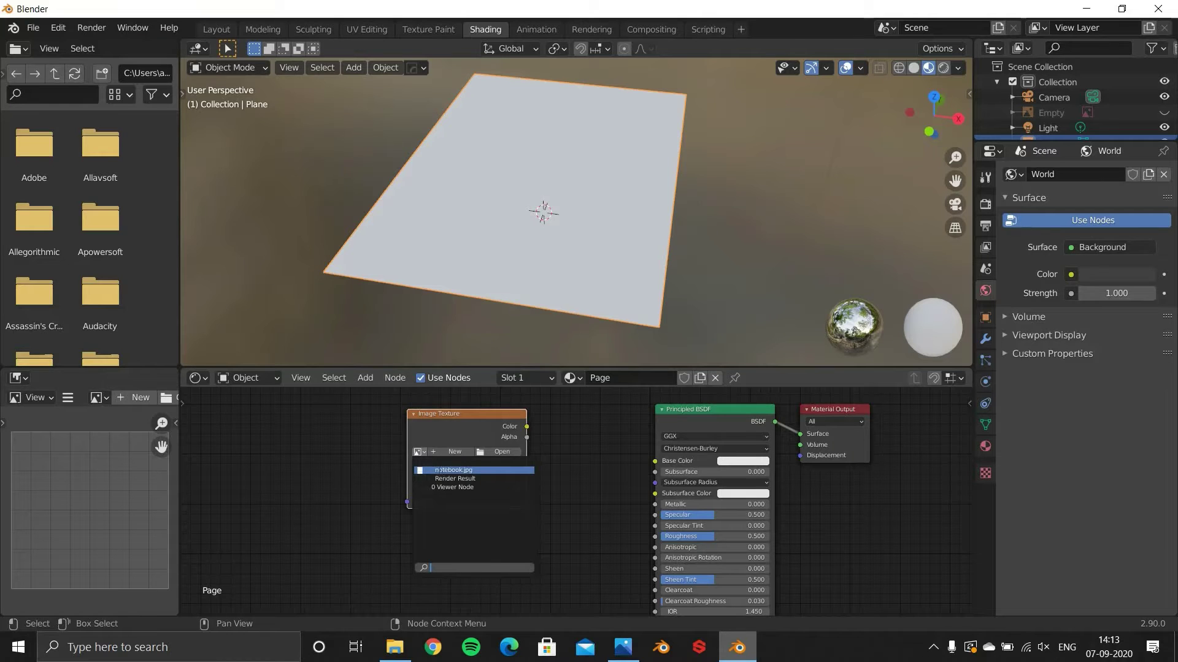
left_click(523, 470)
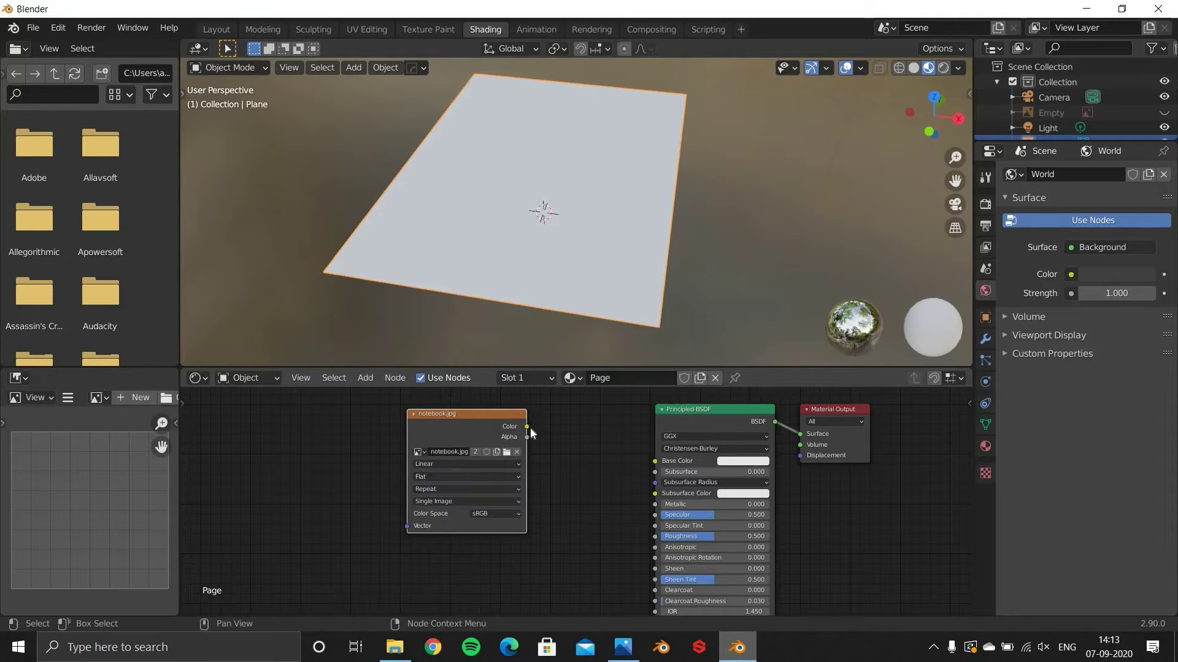
Step: Connect the image texture's Color output to the Base Color of the Principled BSDF and inspect the page
left_click_drag(526, 426, 655, 461)
mouse_move(594, 227)
middle_mouse_down()
mouse_move(586, 261)
mouse_move(565, 214)
mouse_move(579, 237)
middle_mouse_up()
scroll(565, 215, "up", 1)
middle_click_drag(521, 61, 546, 149, "shift")
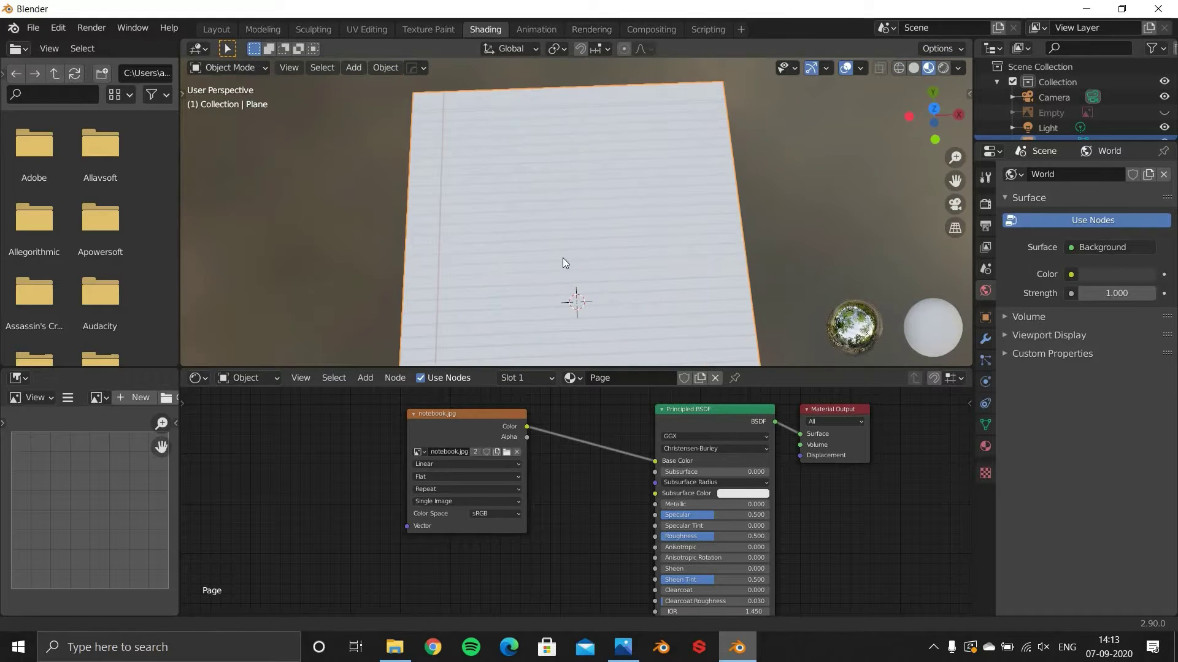
middle_click_drag(562, 260, 547, 213)
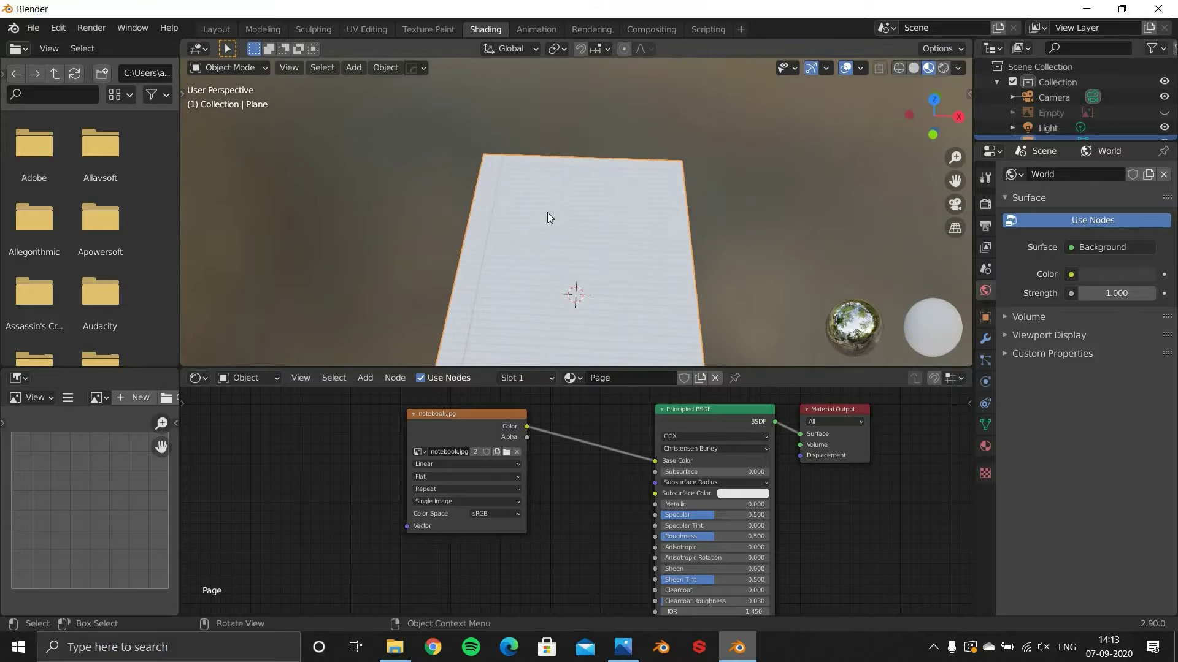
middle_click_drag(562, 277, 492, 240)
Step: Set the Page material's Specular to 0 and its Roughness to 1
scroll(492, 241, "up", 2)
scroll(771, 532, "up", 1)
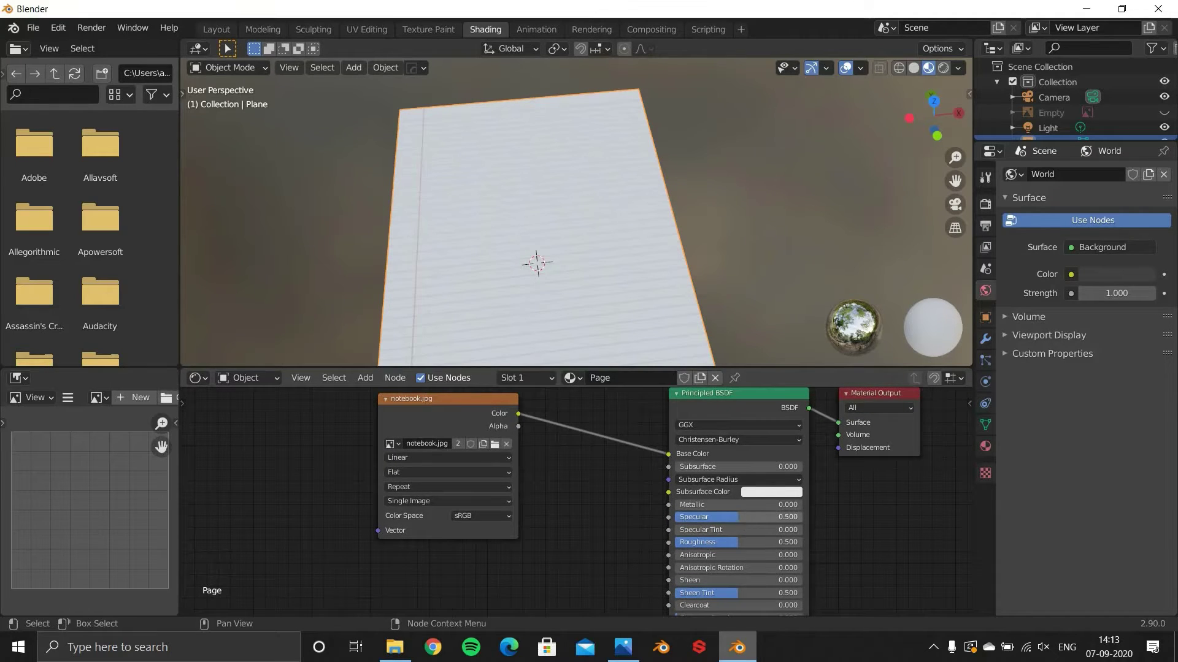
left_click_drag(744, 521, 667, 517)
middle_click_drag(511, 183, 883, 540)
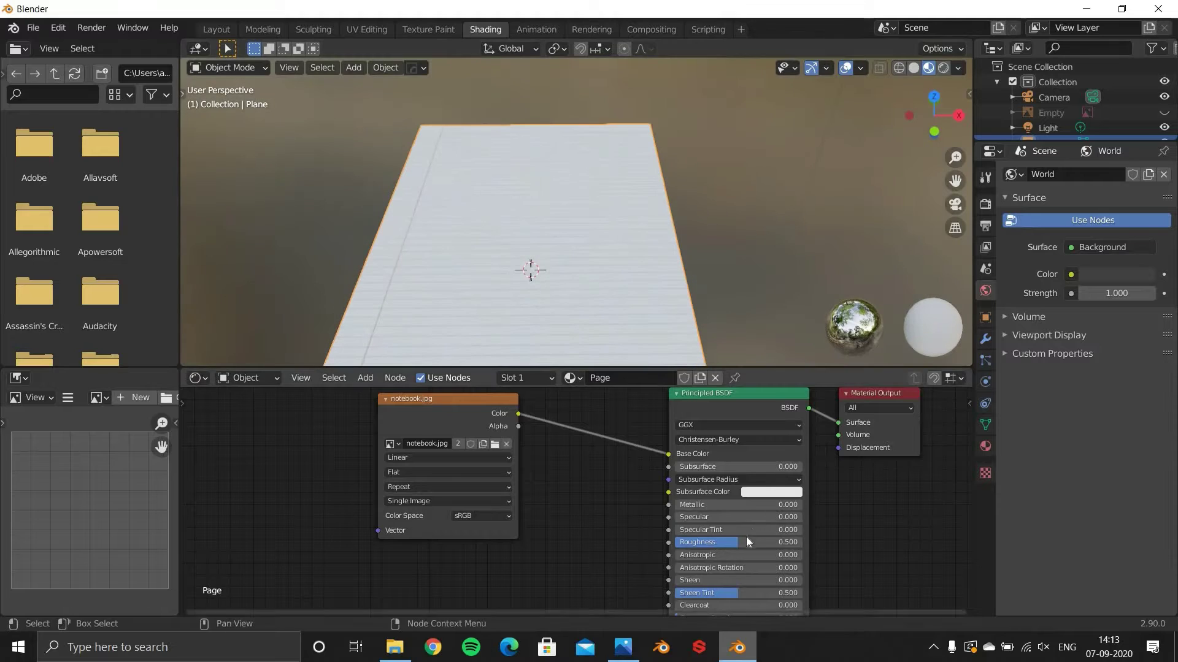
left_click_drag(730, 545, 801, 542)
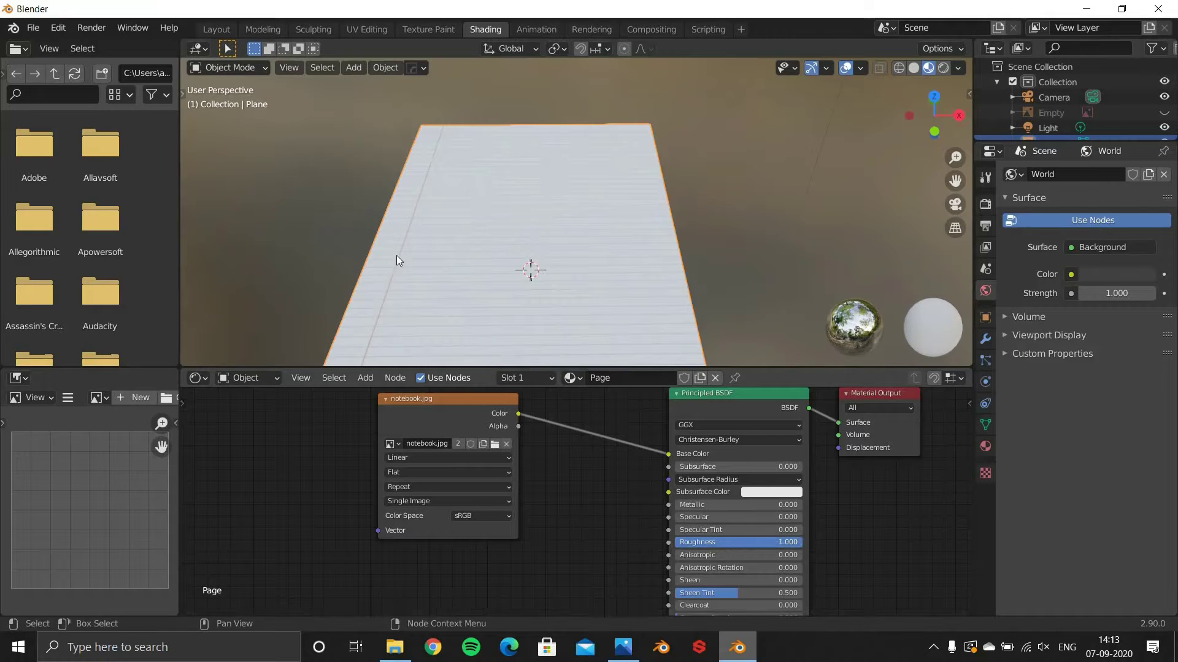
Step: Set the Page material's Roughness to 0.8 and check the page in rendered viewport shading
middle_click_drag(396, 255, 444, 285)
double_click(787, 543)
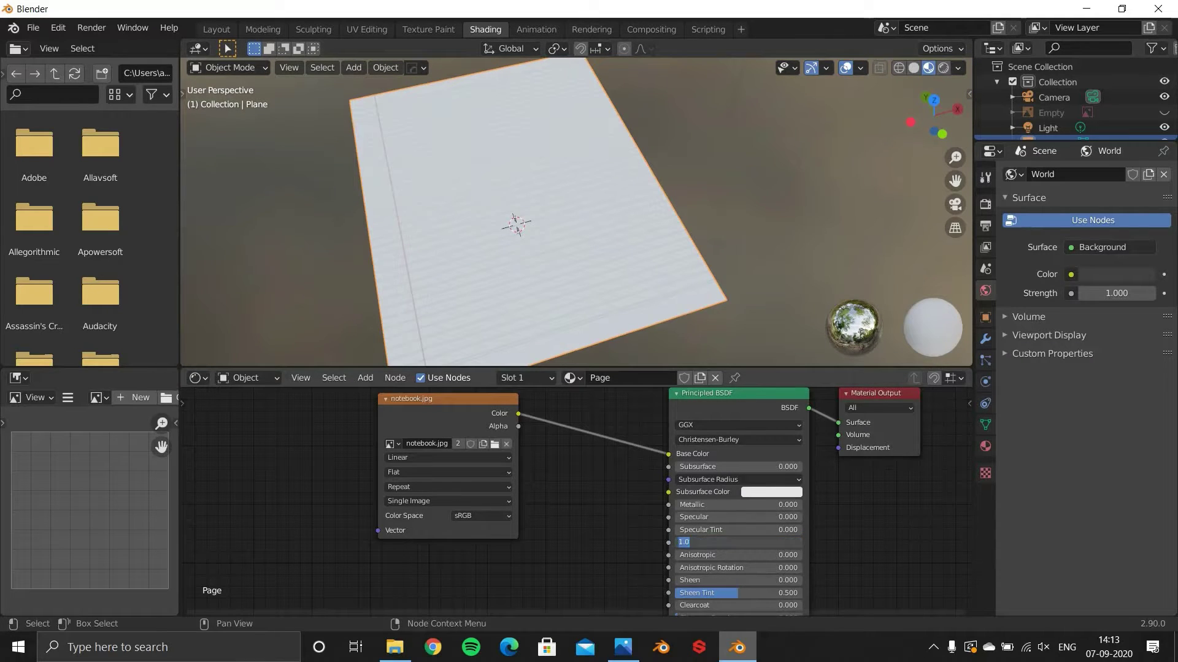
type("0.8")
key("Return")
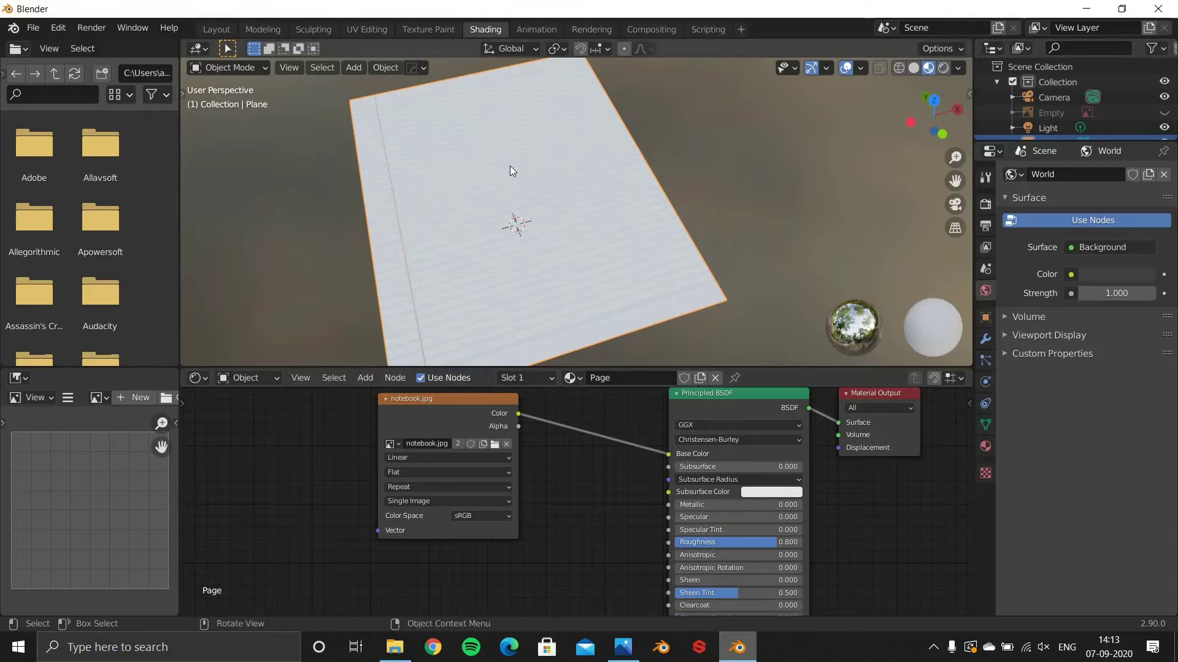
scroll(474, 201, "down", 4)
middle_click_drag(474, 201, 452, 217)
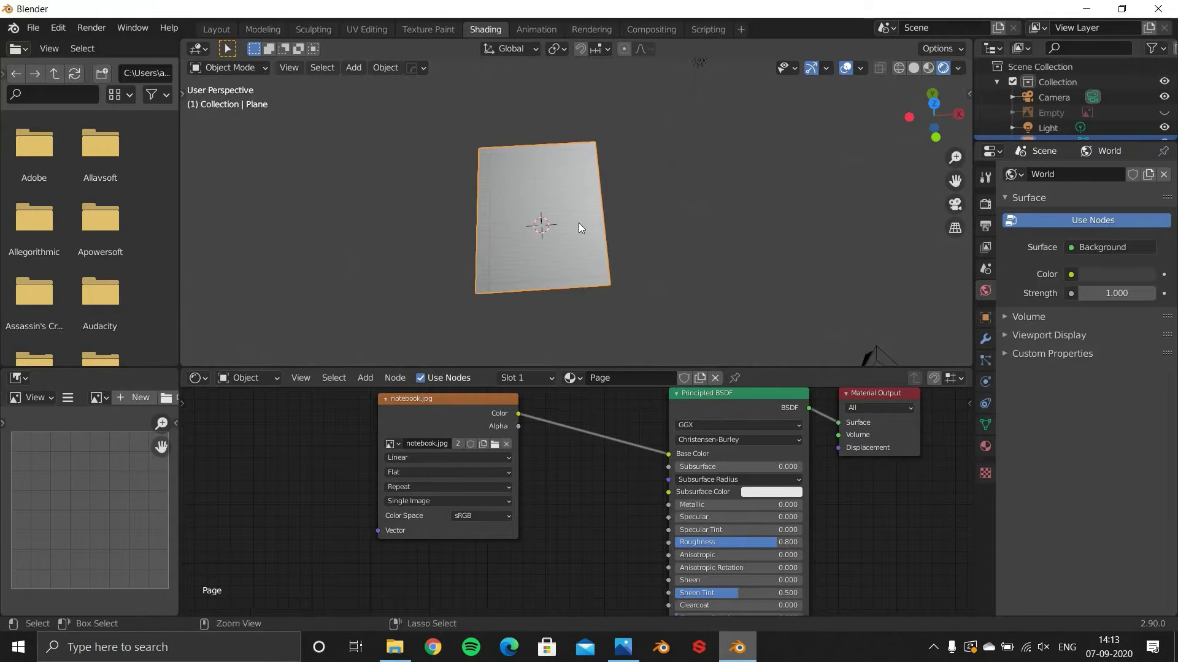
scroll(579, 223, "up", 3)
middle_click_drag(561, 166, 614, 199)
Step: Return to the Layout workspace, rename the plane as Page and hide it
left_click(230, 26)
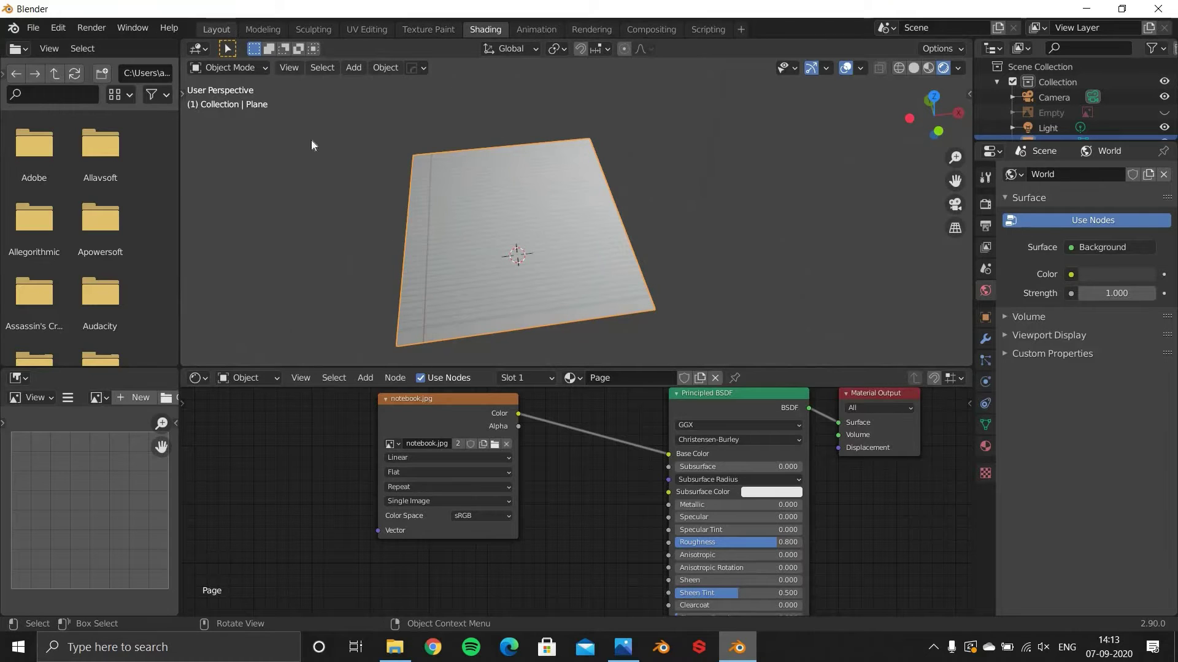
left_click(1059, 145)
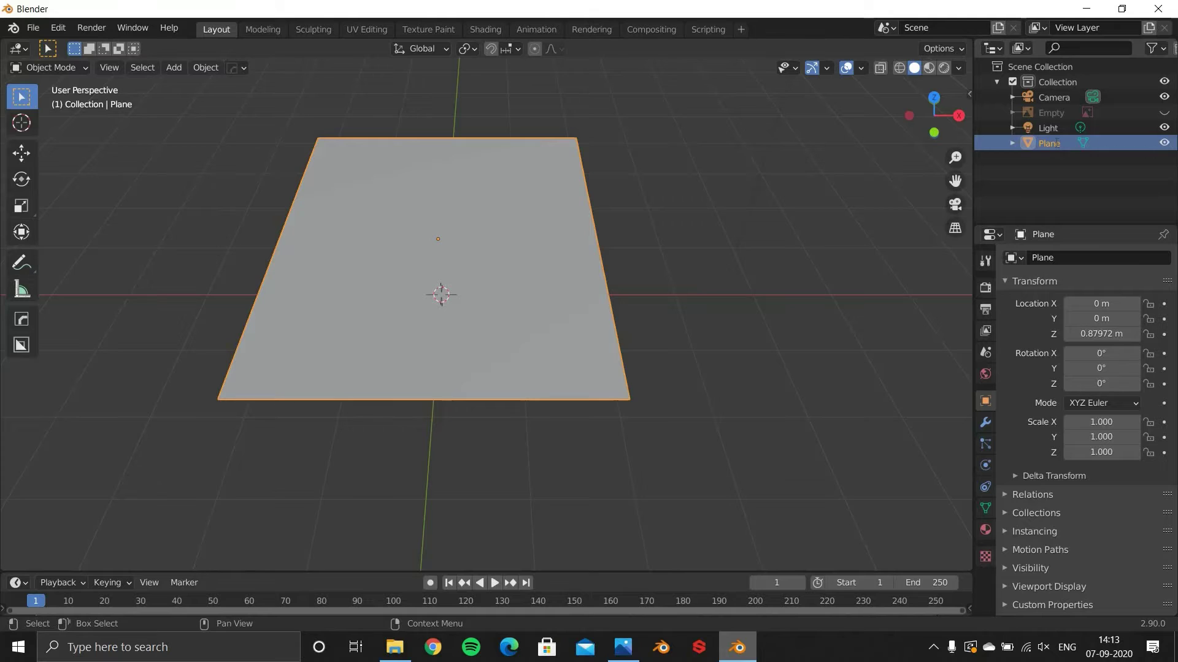
double_click(1055, 142)
type("Page")
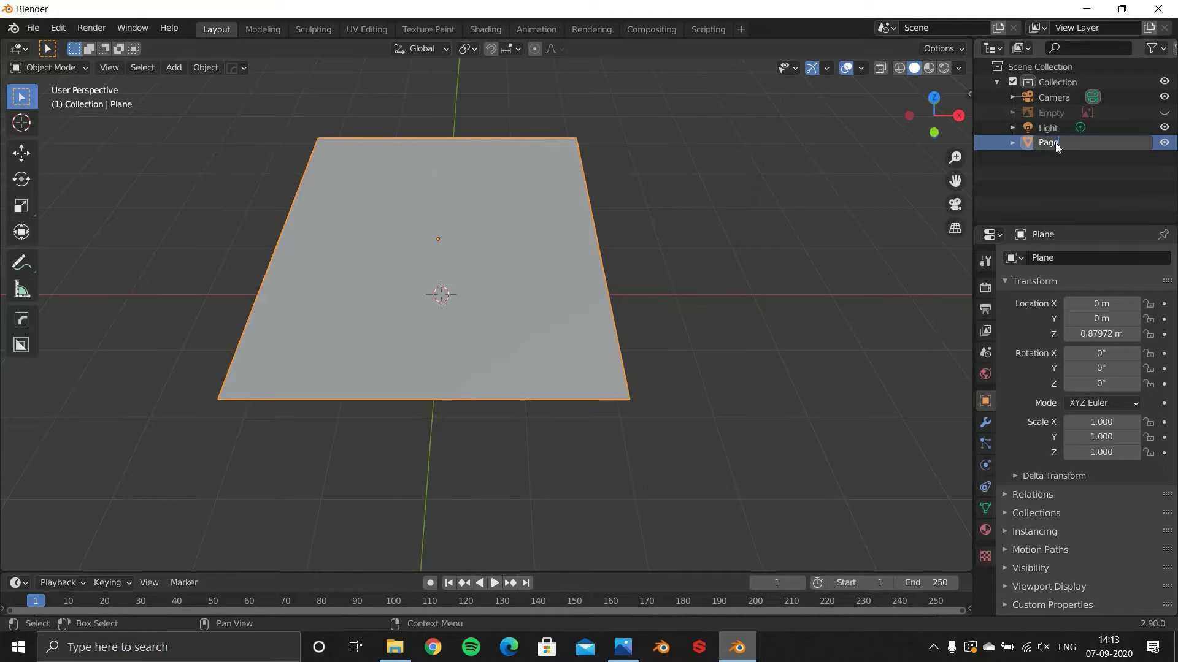
key("Return")
key("h")
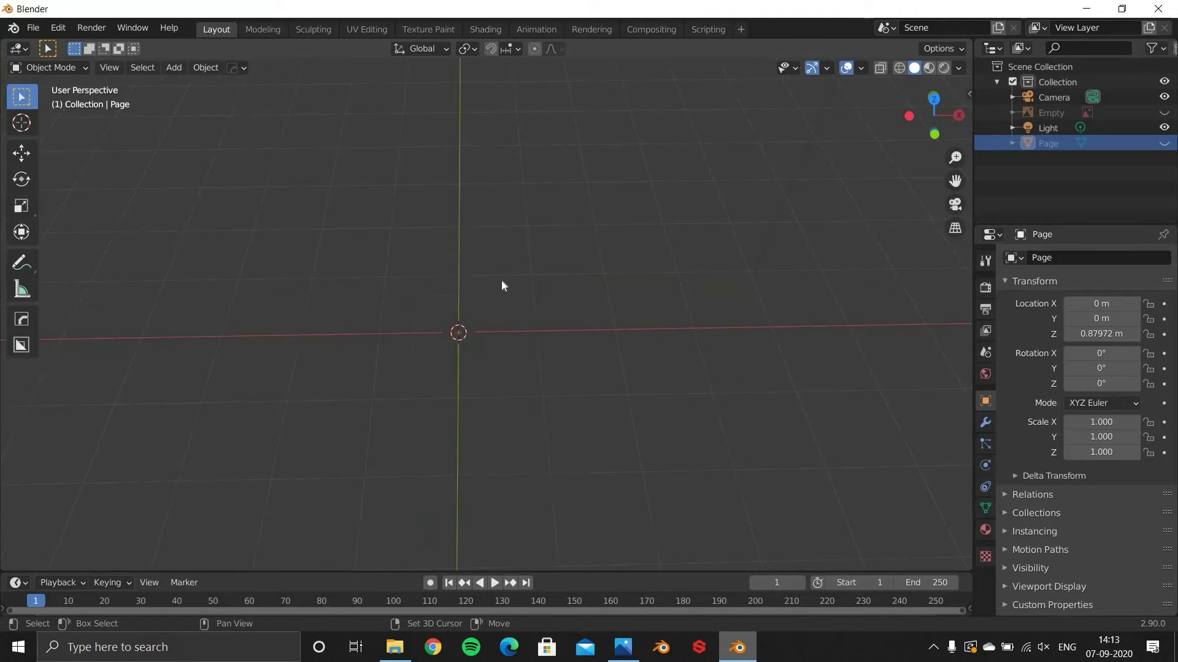
Step: Add a mesh circle at the world origin and scale it down to about 0.67
key("shift+a")
mouse_move(521, 282)
left_click(576, 313)
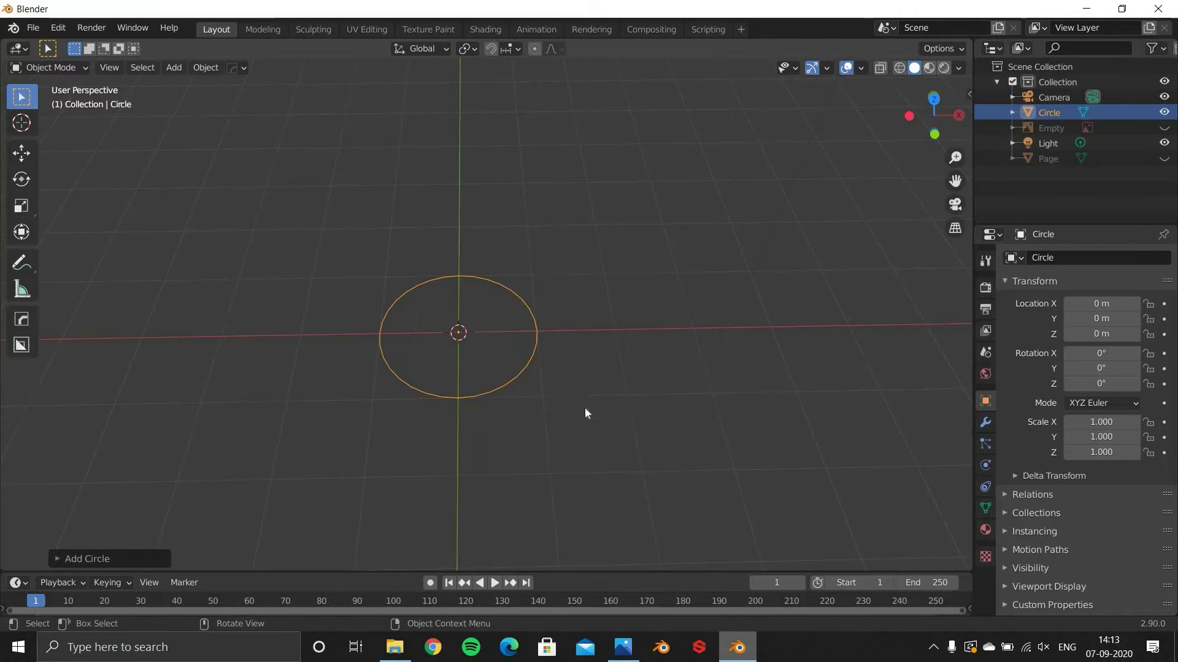
scroll(613, 393, "up", 3)
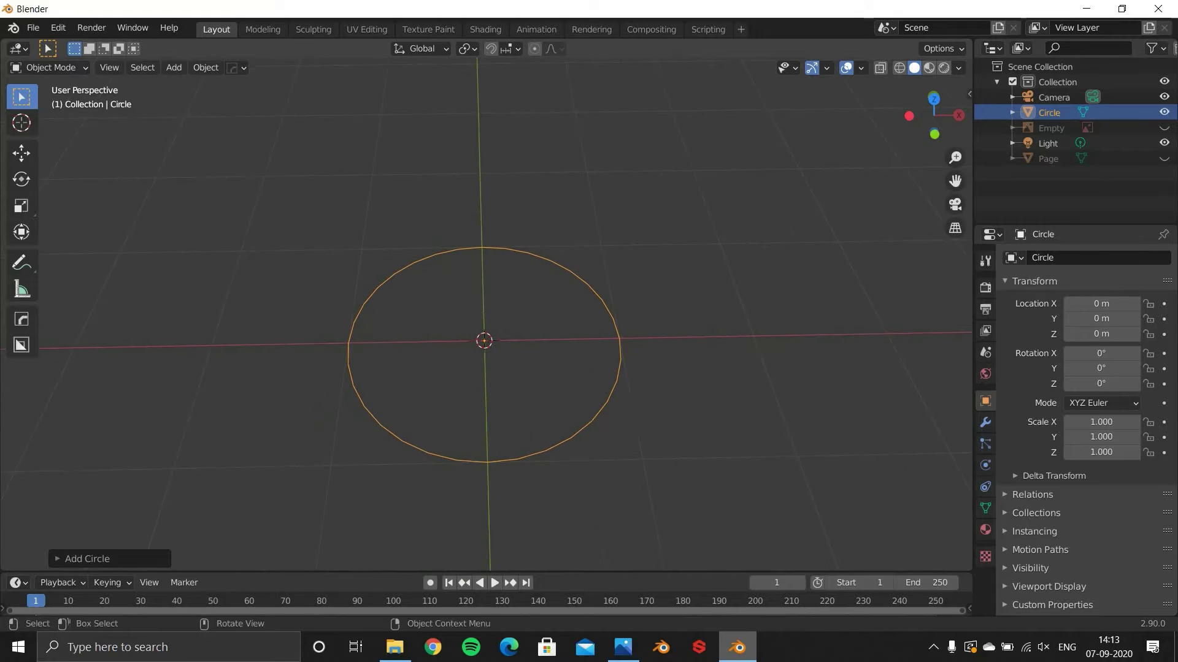
key("s")
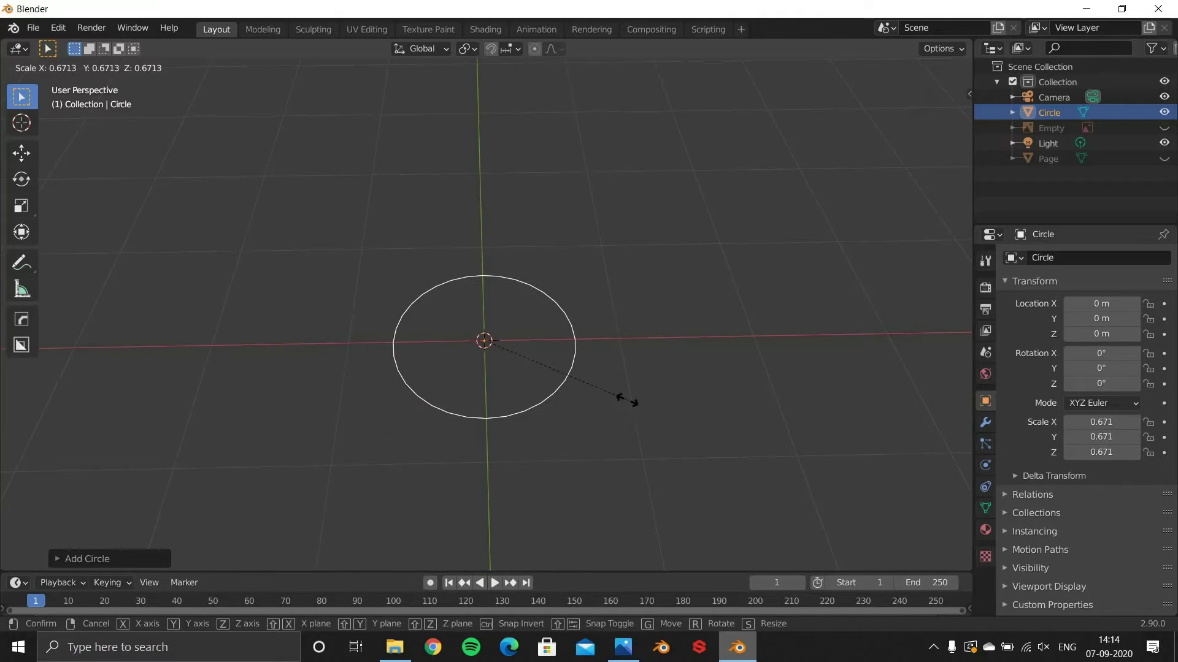
left_click(616, 401)
Step: Rotate the circle 90° about the X axis so that it stands upright
middle_click_drag(660, 363, 660, 363)
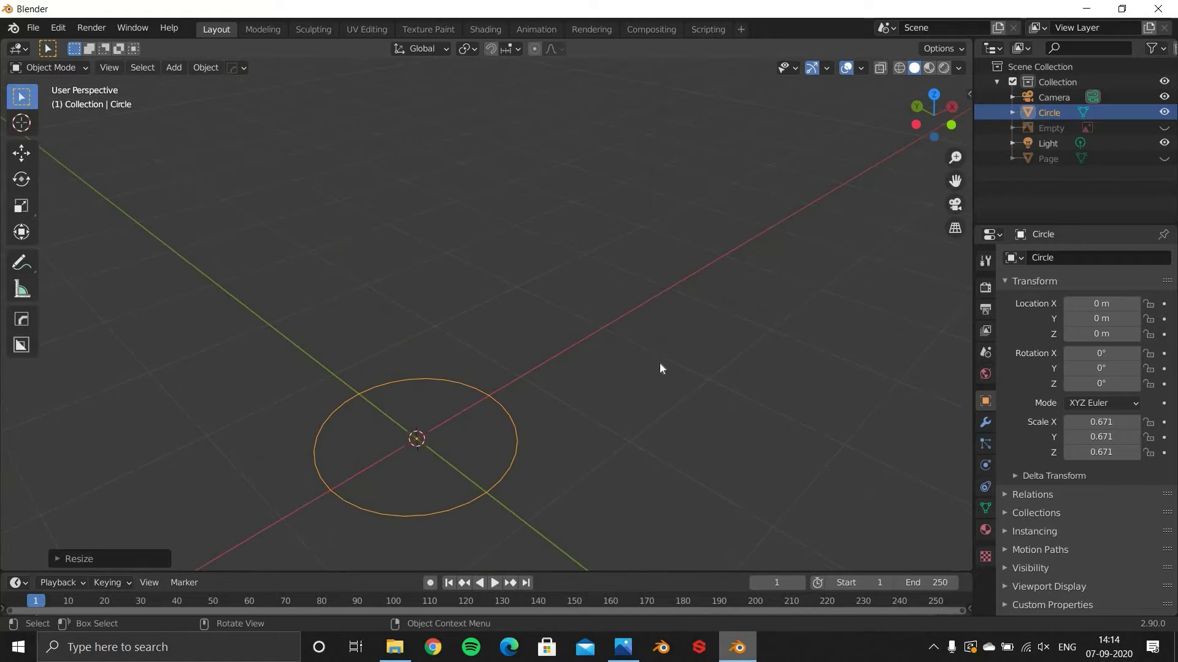
key("r")
key("x")
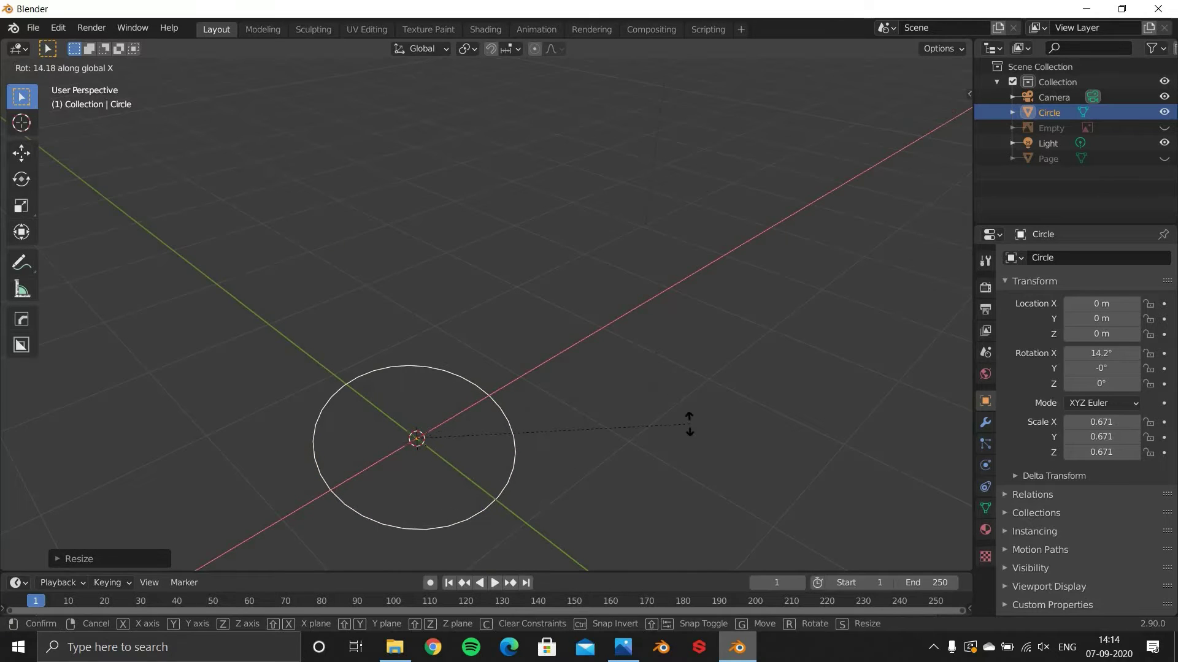
type("90")
key("Return")
Step: Move the circle about 2 m along the X axis away from the origin
middle_click_drag(597, 431, 473, 433)
key("g")
key("x")
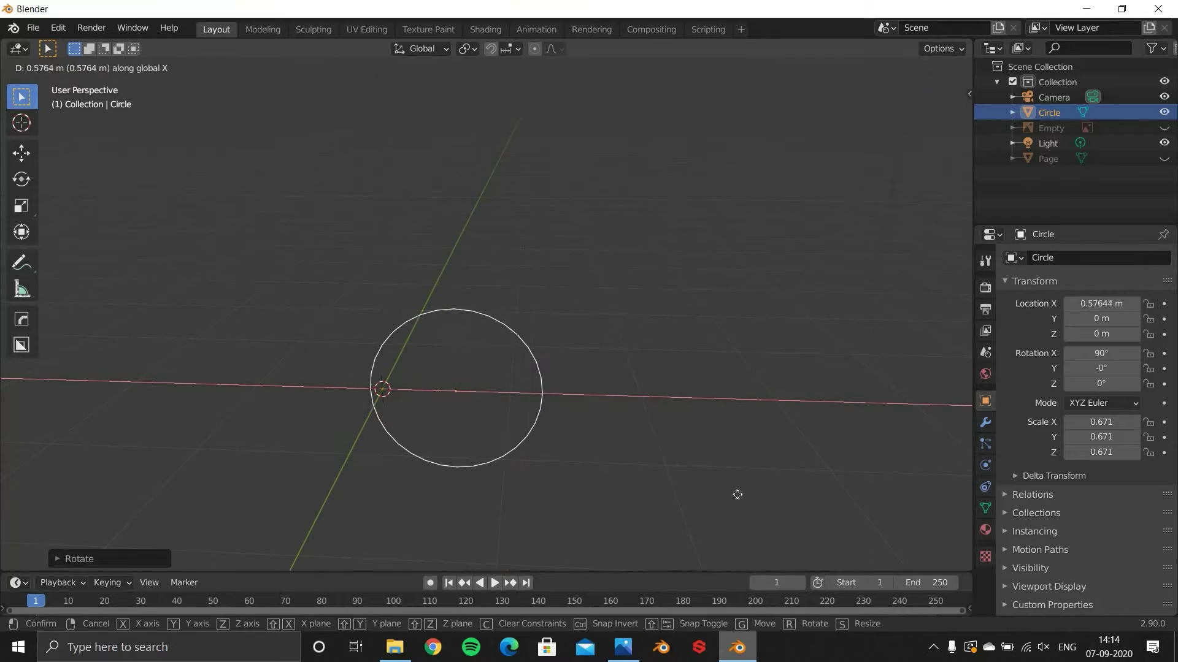
left_click(734, 496)
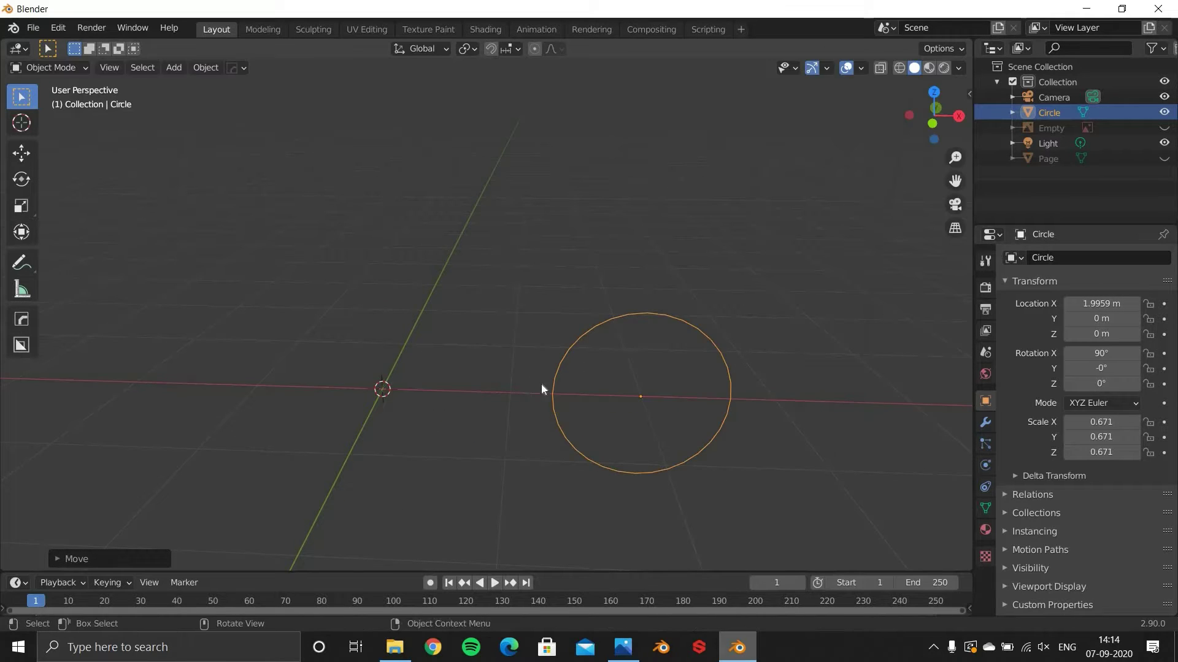
Step: Apply the circle's location so that its origin sits at the world origin
mouse_move(542, 389)
middle_mouse_down()
mouse_move(576, 452)
mouse_move(526, 393)
middle_mouse_up()
scroll(525, 388, "up", 2)
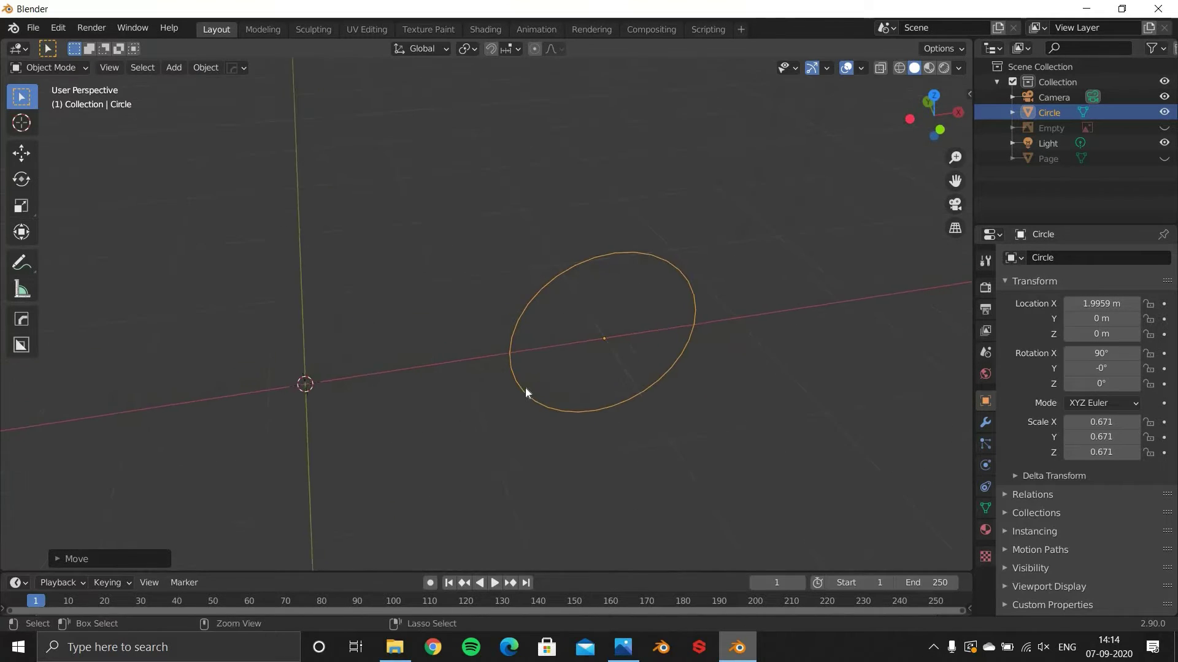
key("ctrl+a")
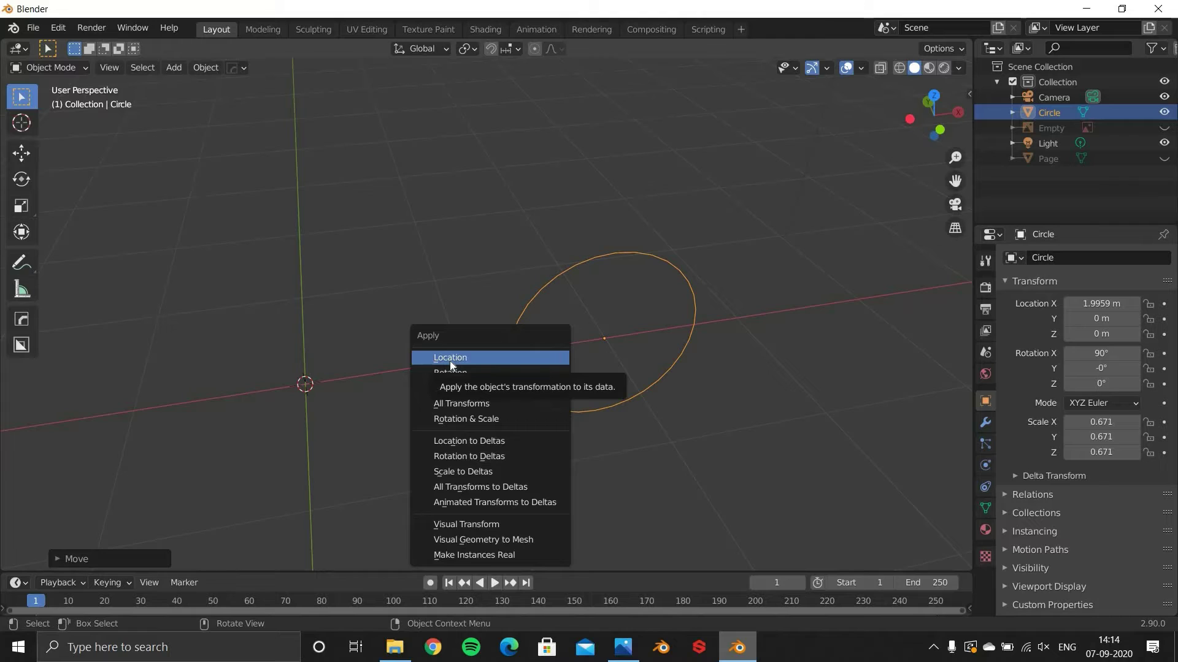
left_click(607, 390)
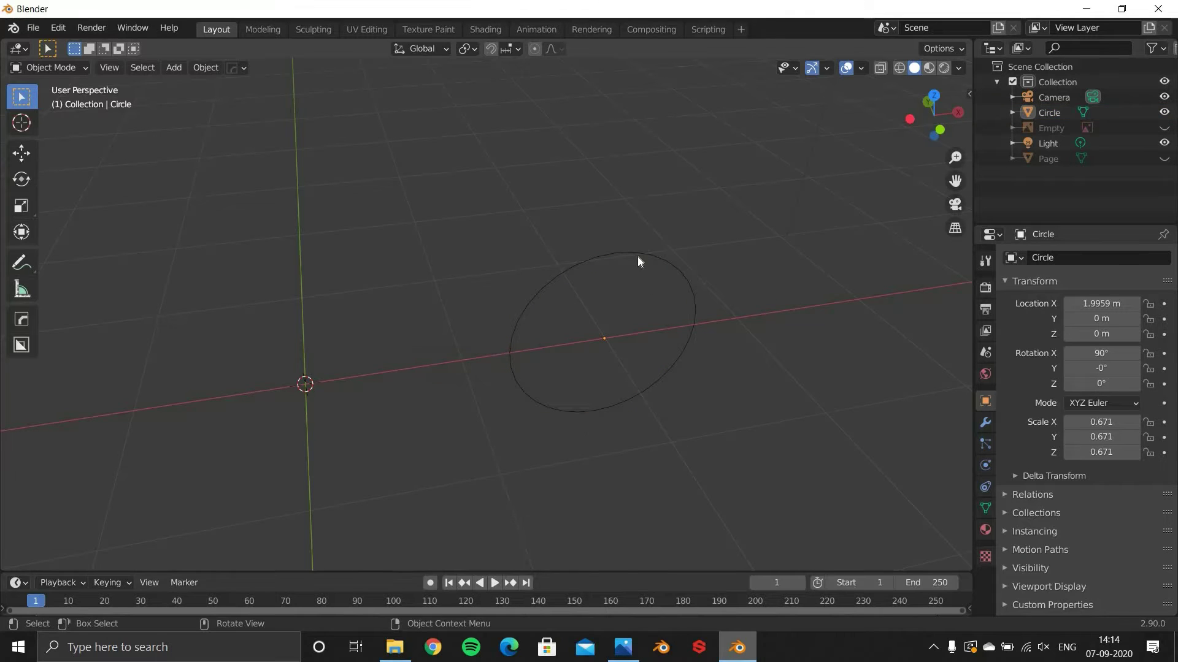
left_click(608, 340)
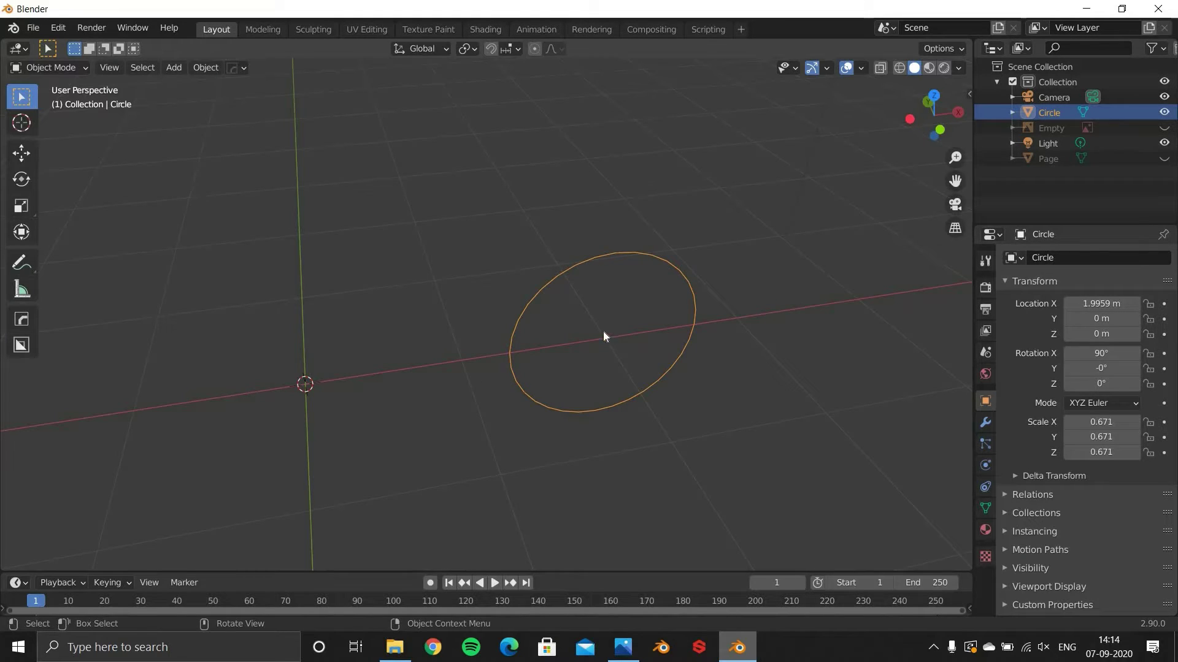
key("ctrl+a")
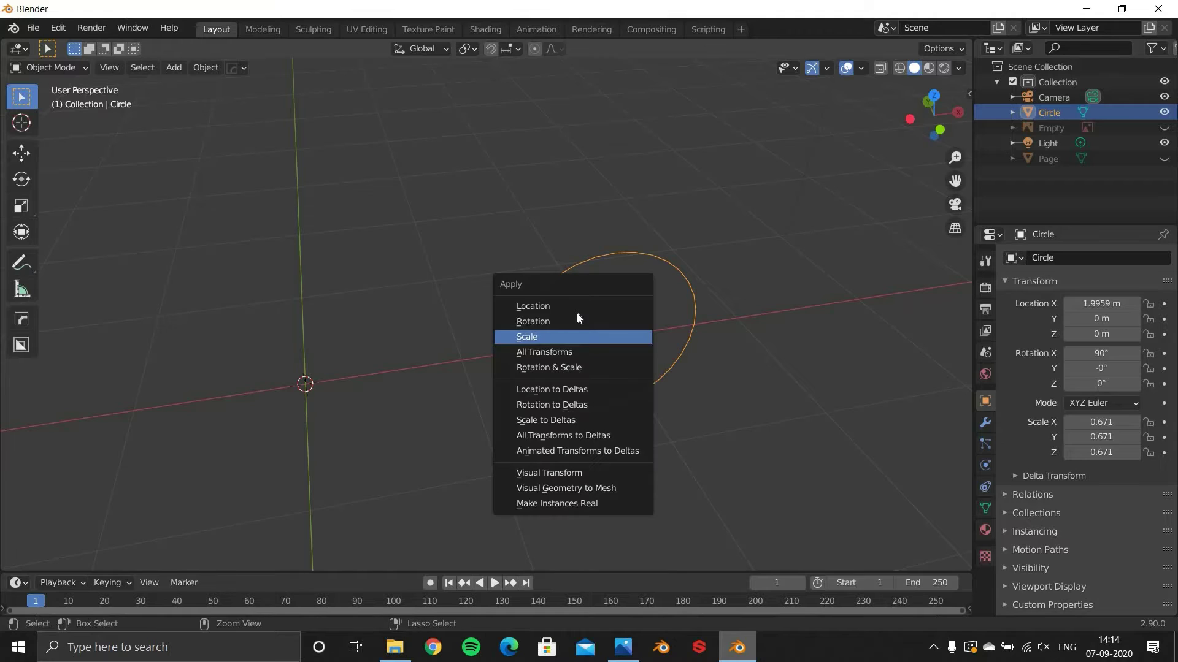
left_click(566, 305)
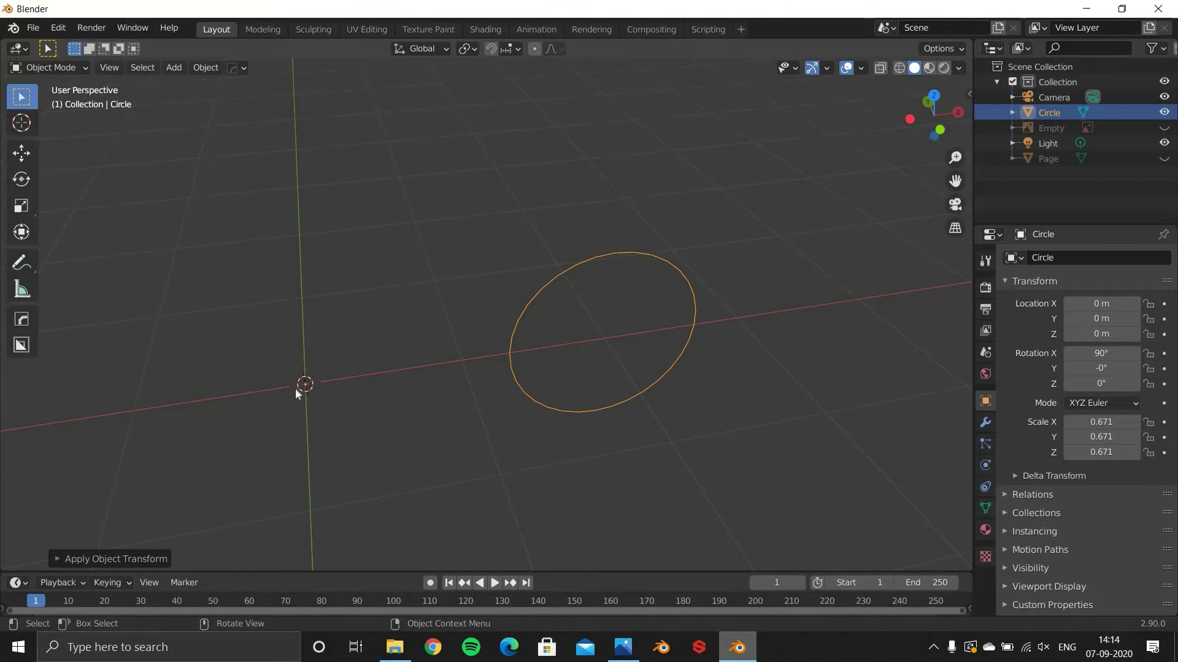
Step: Add a Screw modifier to the circle
middle_click_drag(486, 437, 472, 391, "shift")
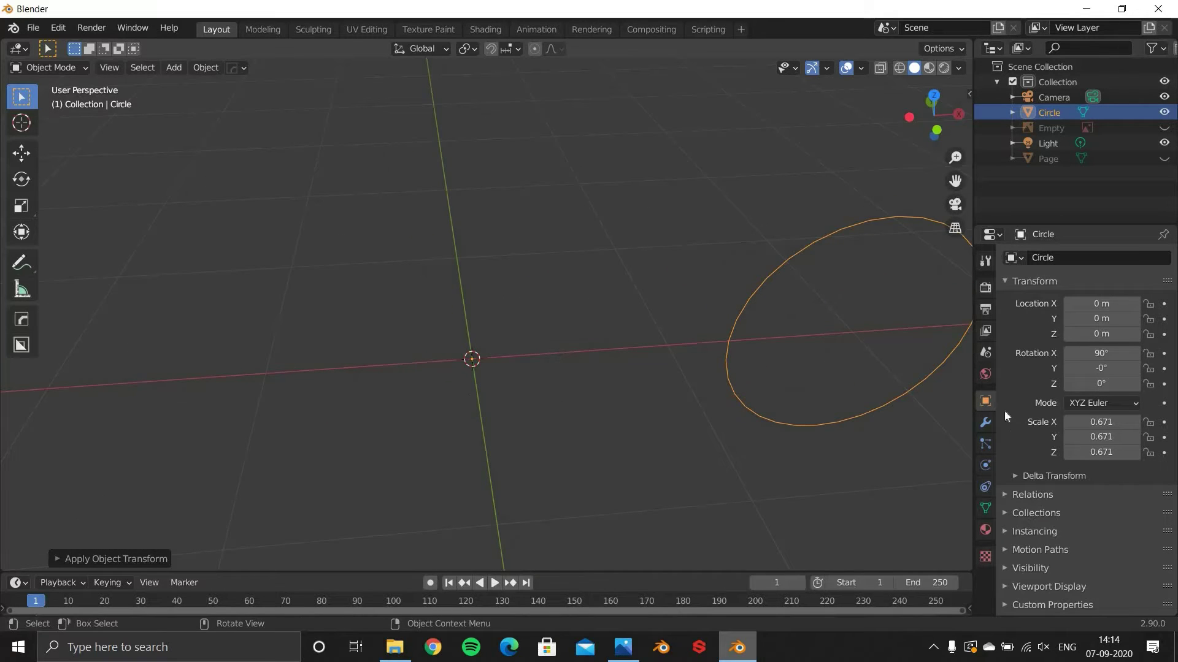
left_click(985, 423)
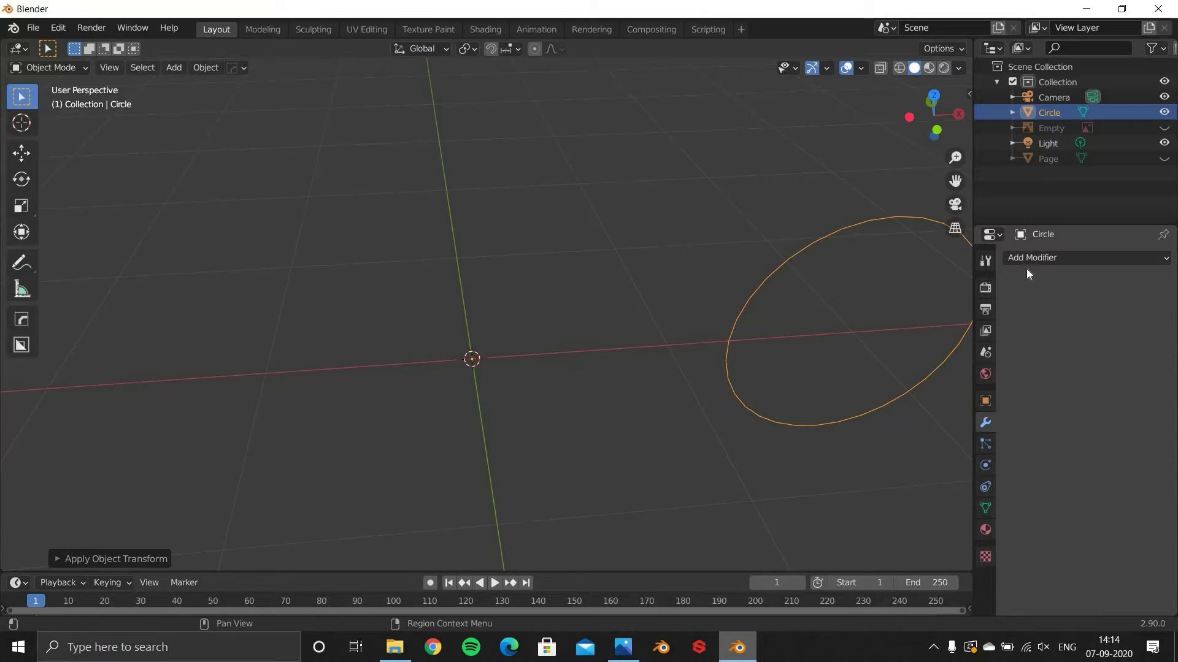
left_click(1021, 262)
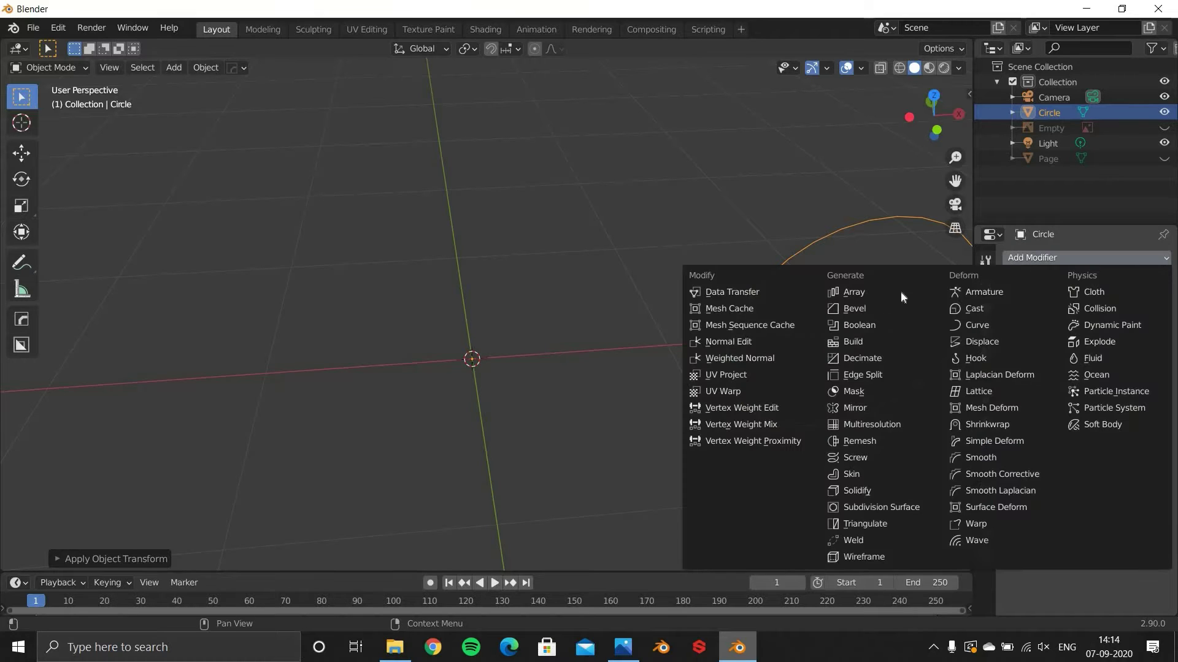
left_click(846, 459)
scroll(589, 294, "down", 3)
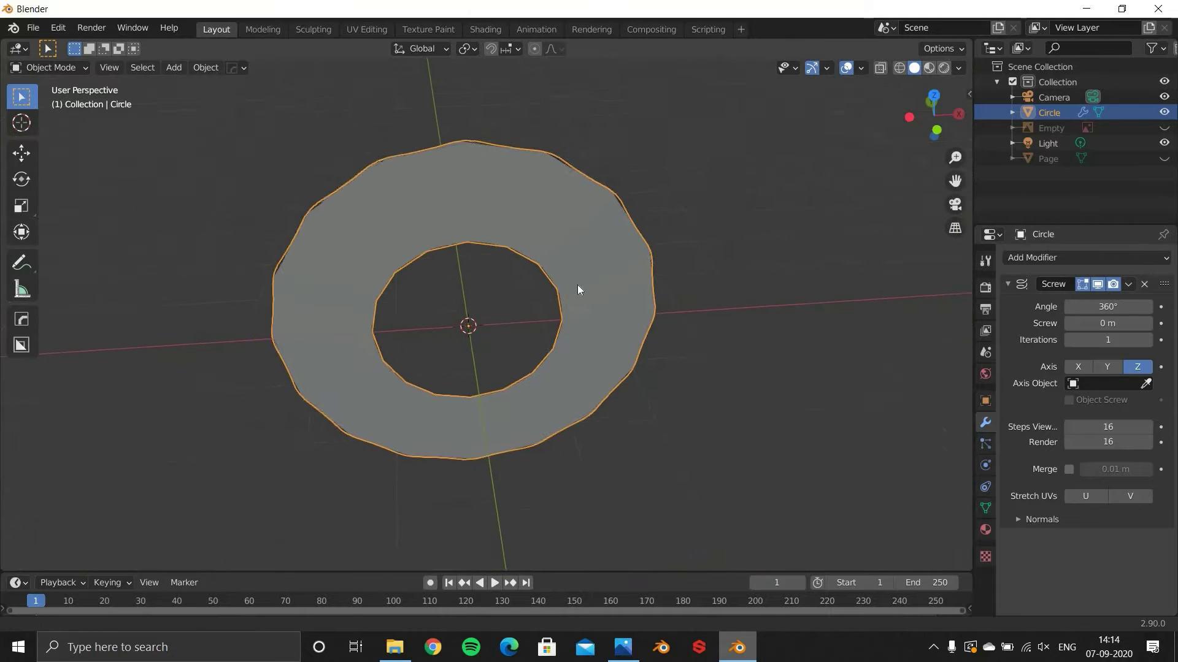
Step: Set the Screw modifier's axis to Y to sweep the circle into a ring
middle_click_drag(580, 290, 920, 349)
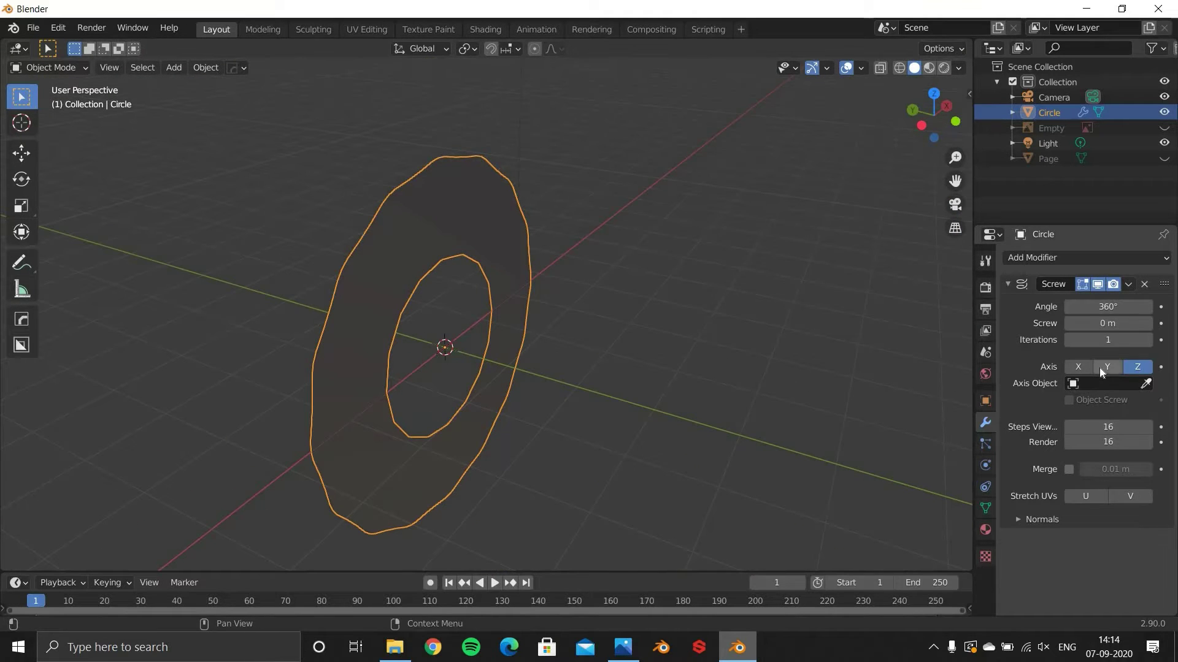
left_click(1100, 370)
middle_click_drag(587, 315, 571, 409)
scroll(571, 355, "up", 1)
middle_click_drag(570, 356, 565, 357)
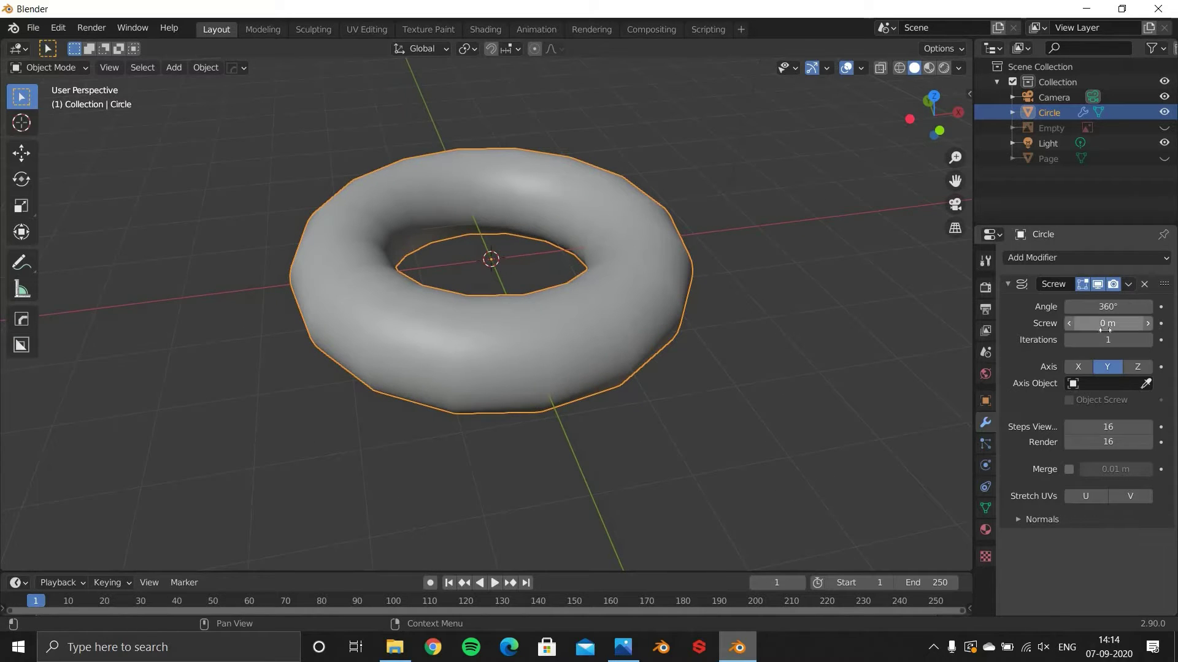
Step: Set the Screw modifier's Screw offset to 5.4 m to stretch the ring into a coil
left_click_drag(1104, 330, 1153, 323)
middle_click_drag(639, 359, 675, 403)
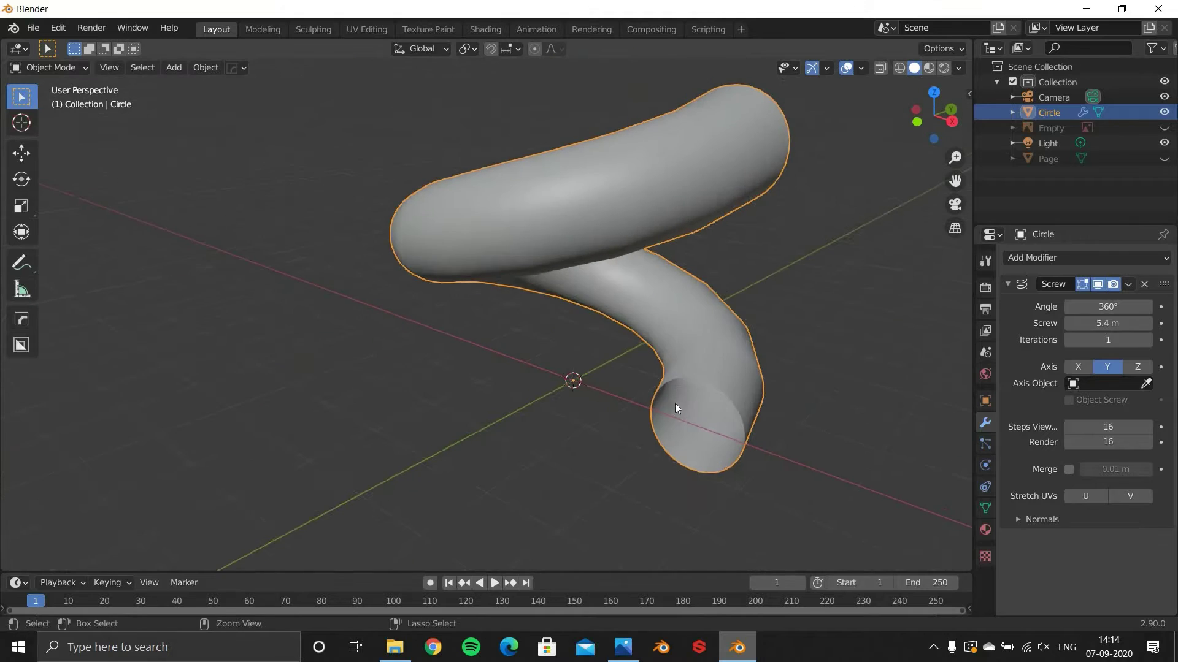
scroll(613, 411, "down", 4)
middle_click_drag(584, 418, 712, 362)
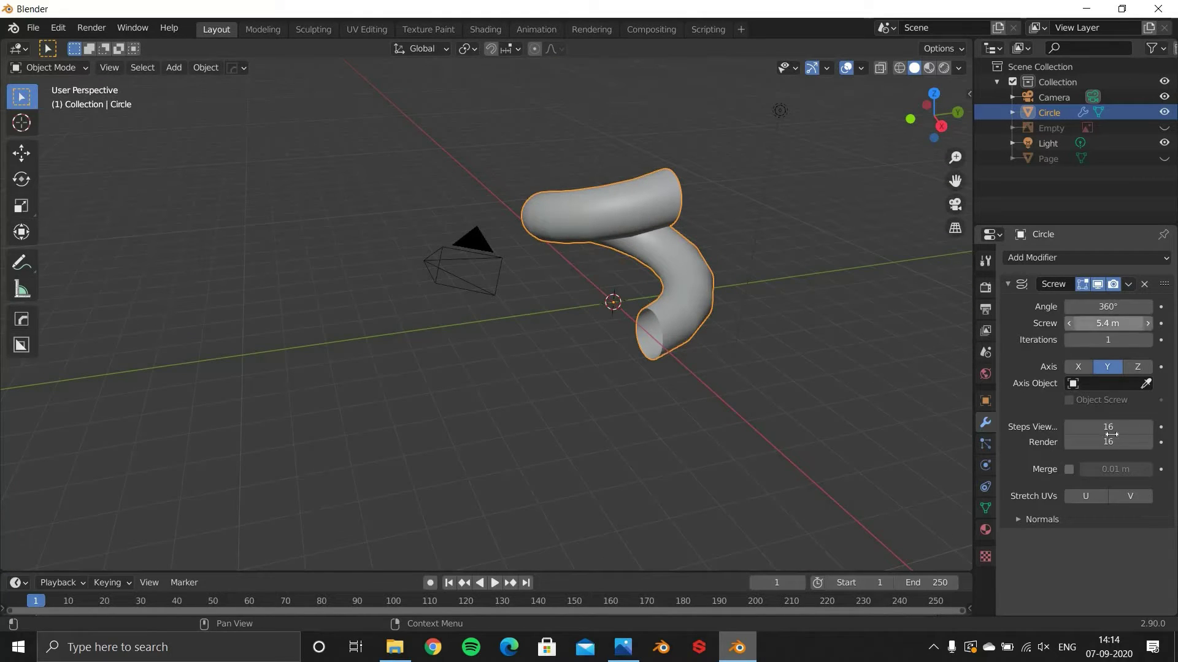
Step: Set the Screw modifier's viewport steps to 36 and its iterations to 6
left_click_drag(1107, 426, 1143, 426)
middle_click_drag(823, 351, 536, 357)
middle_click_drag(638, 326, 795, 393)
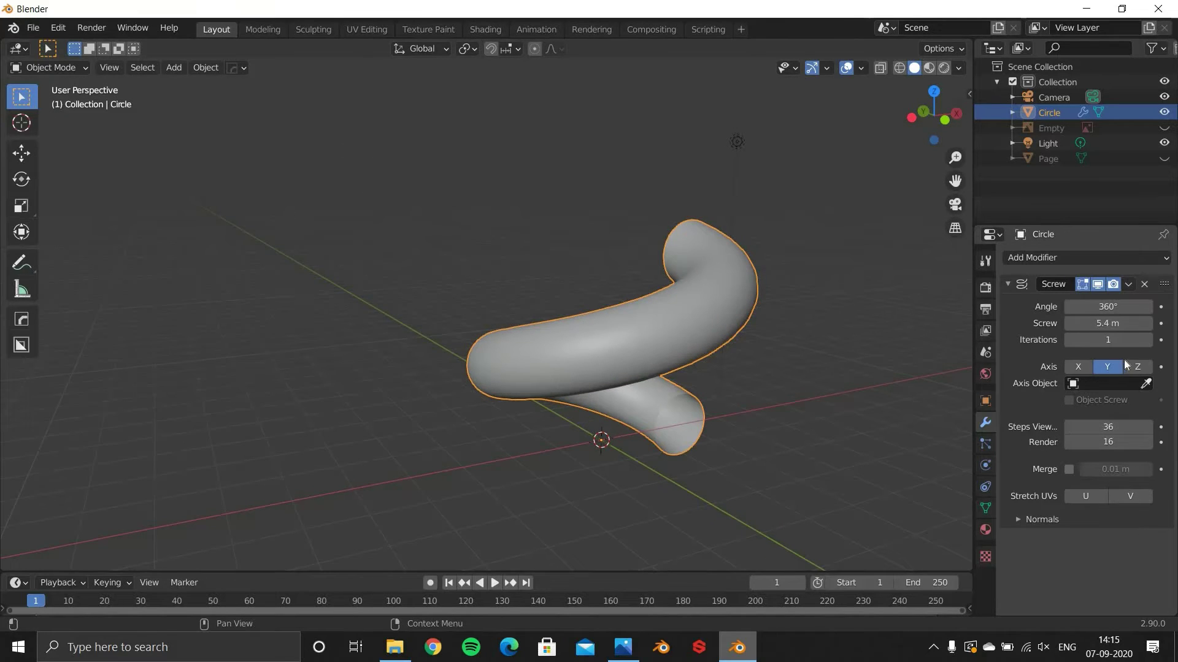
left_click_drag(1148, 341, 1174, 341)
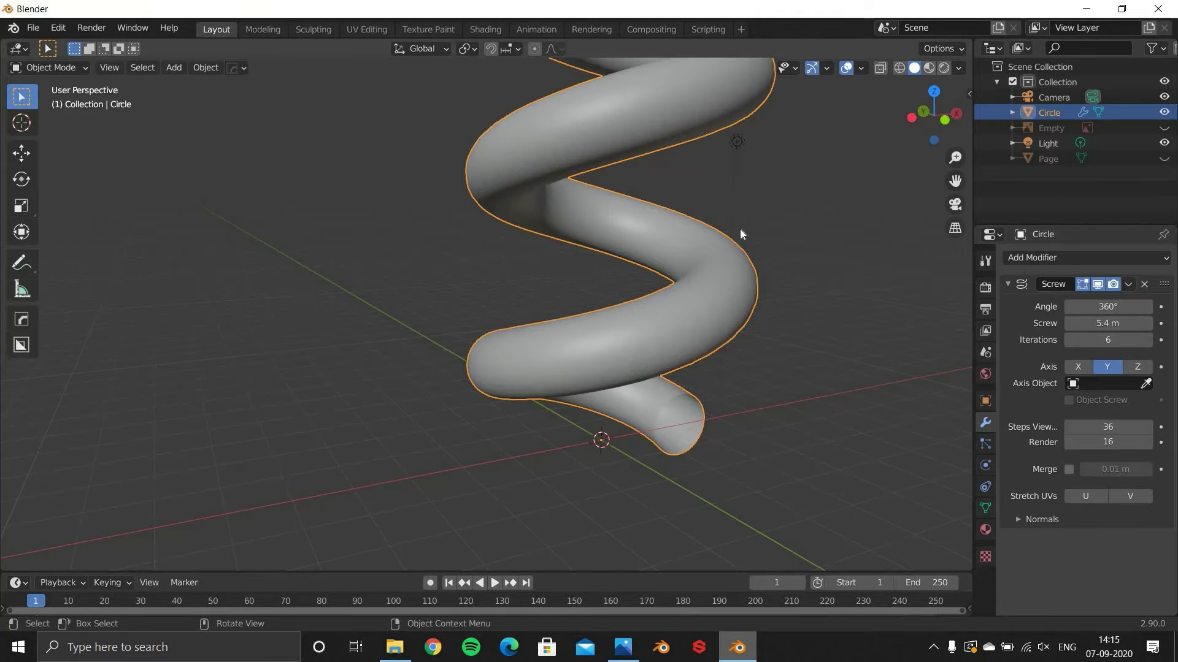
scroll(769, 399, "down", 8)
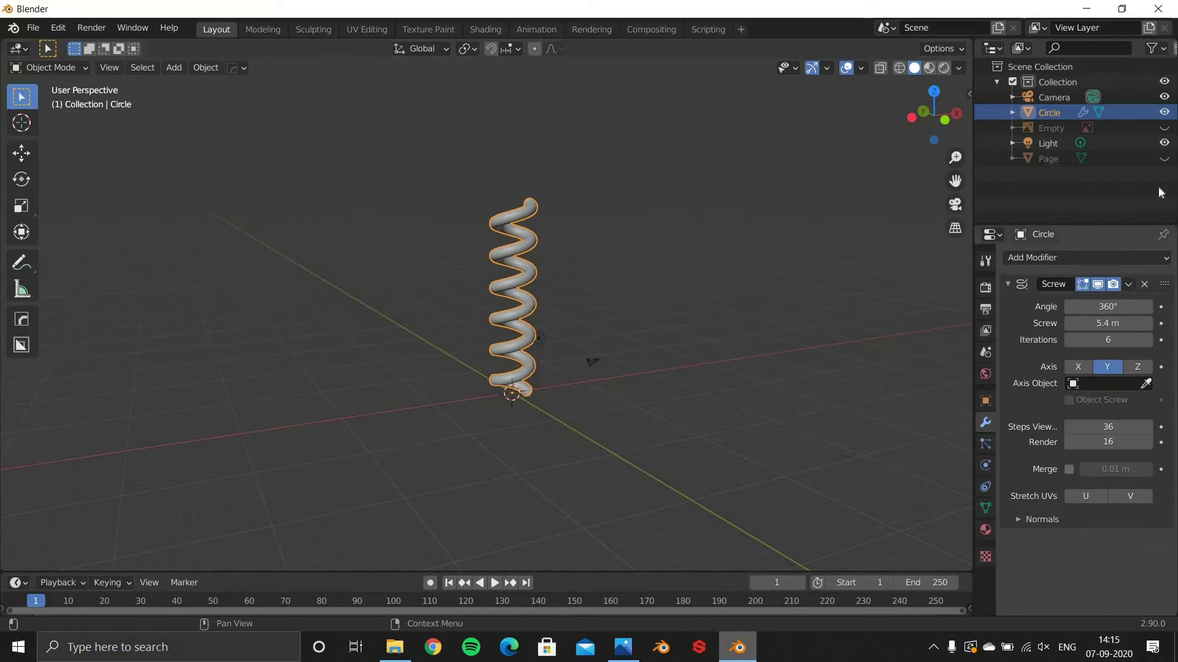
Step: Unhide the Page object to compare it with the spiral
left_click(1164, 159)
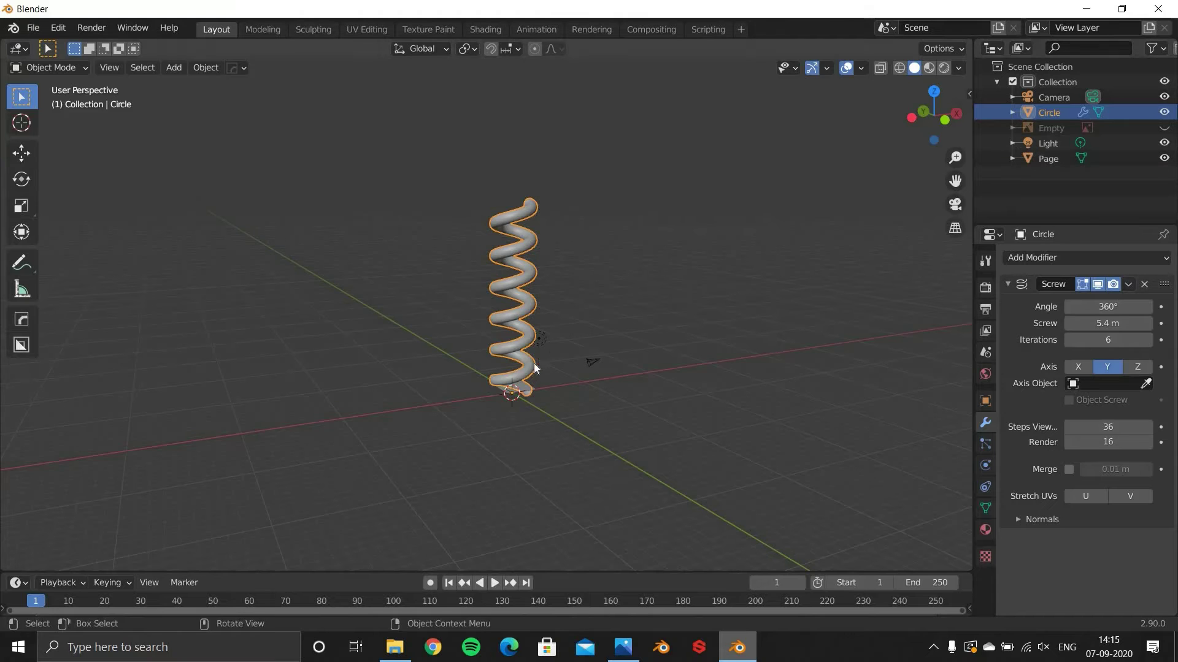
middle_click_drag(534, 363, 521, 341)
scroll(664, 379, "up", 3)
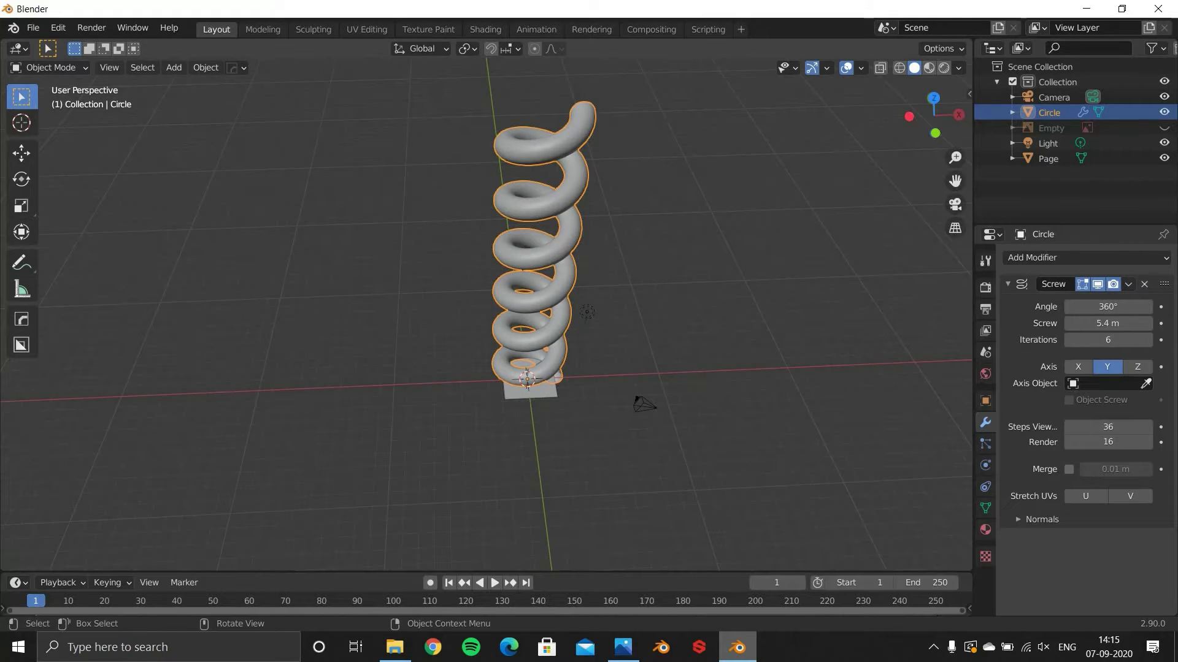
Step: Rotate the spiral 90° about the global X axis so that it lies along the Y axis
key("r")
type("x")
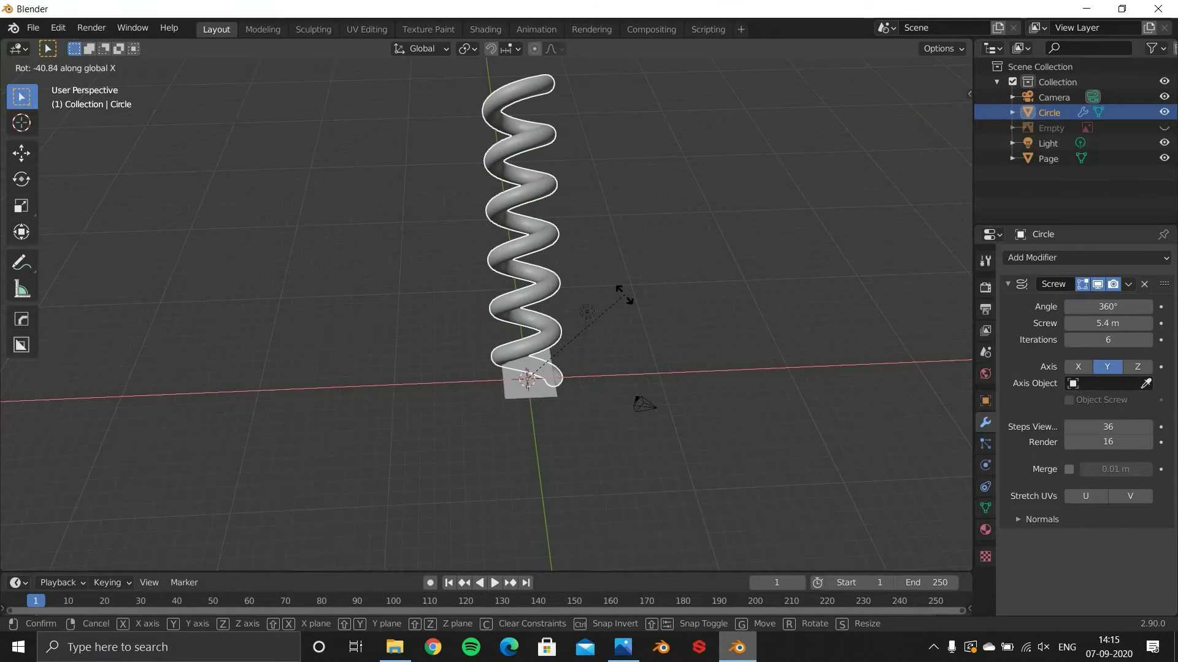
type("90")
key("Return")
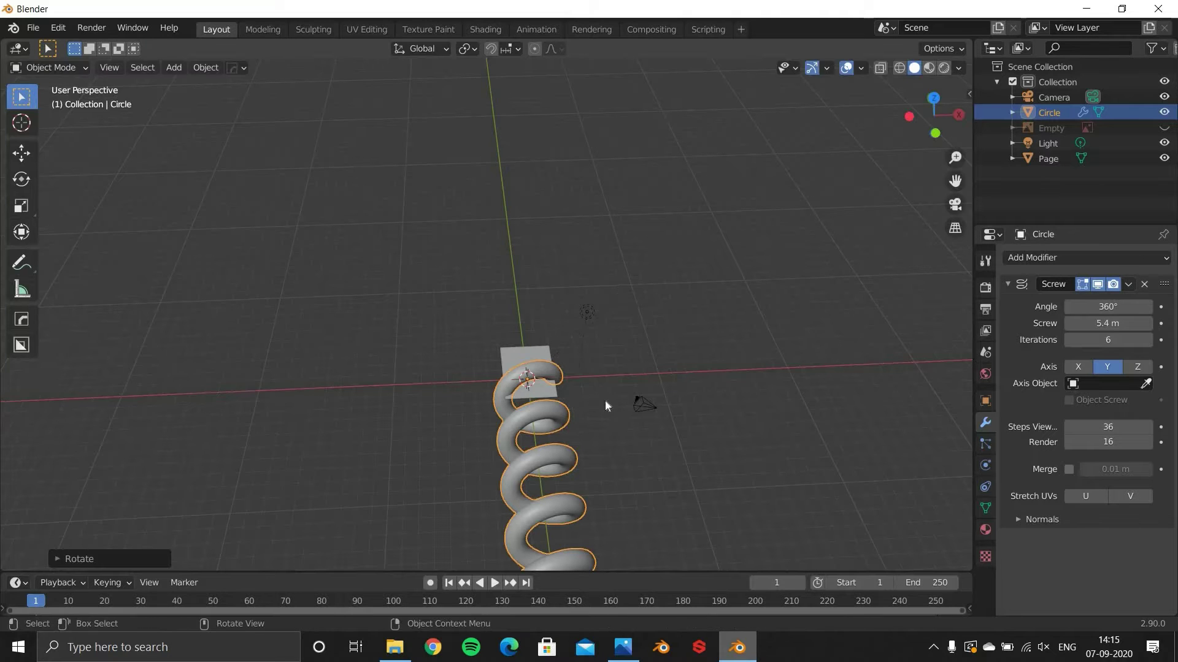
Step: From the top view, uniformly scale the whole spiral down to about 0.087 so it is small relative to the page
key("KP_7")
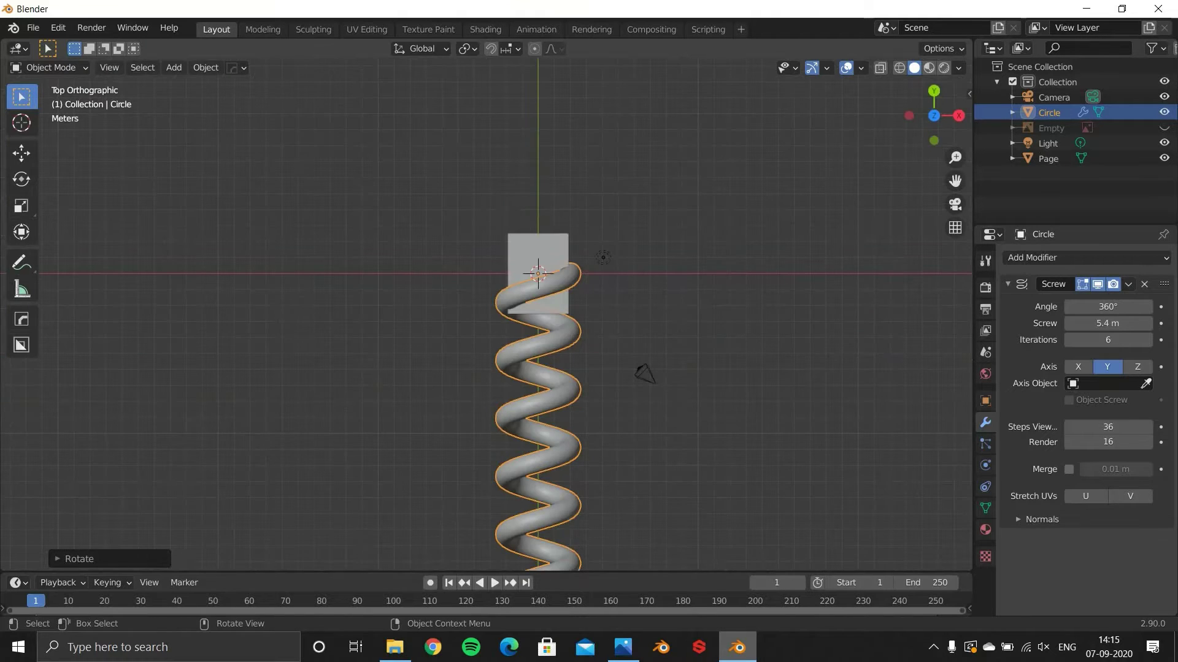
key("s")
left_click(548, 313)
scroll(552, 258, "up", 8)
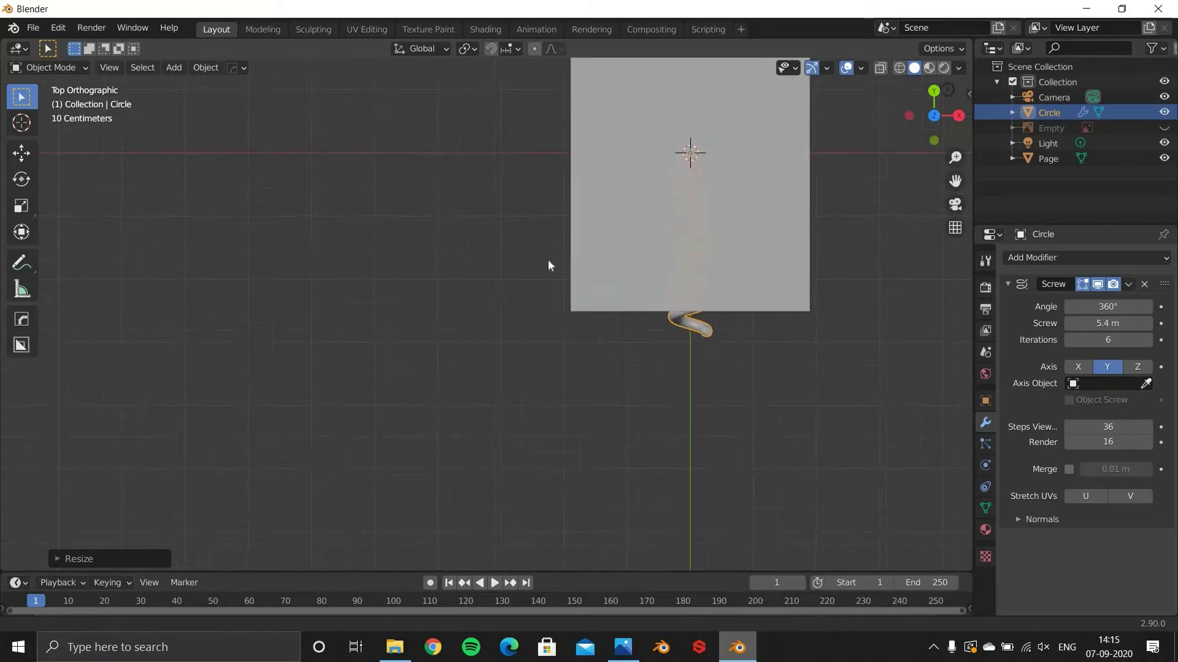
scroll(661, 335, "down", 6)
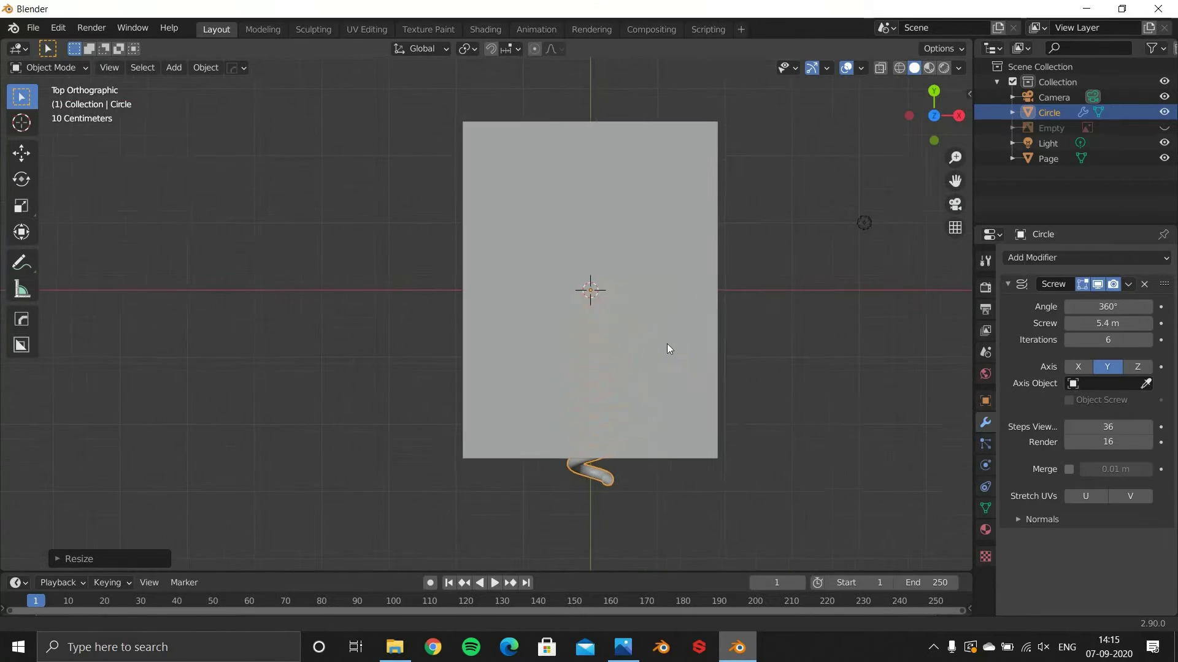
Step: Move the spiral to the upper end of the page's left edge and raise it along Z so the coils straddle the page
key("g")
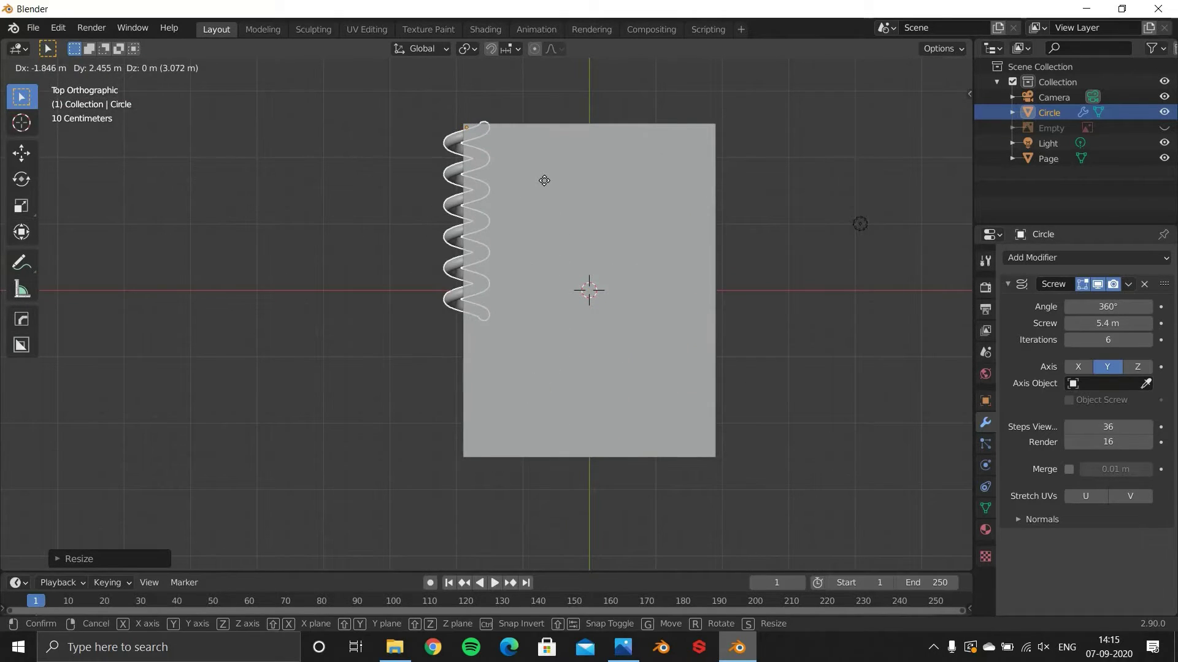
left_click(550, 200)
middle_click_drag(550, 201, 637, 108)
scroll(637, 108, "down", 1)
key("g")
key("z")
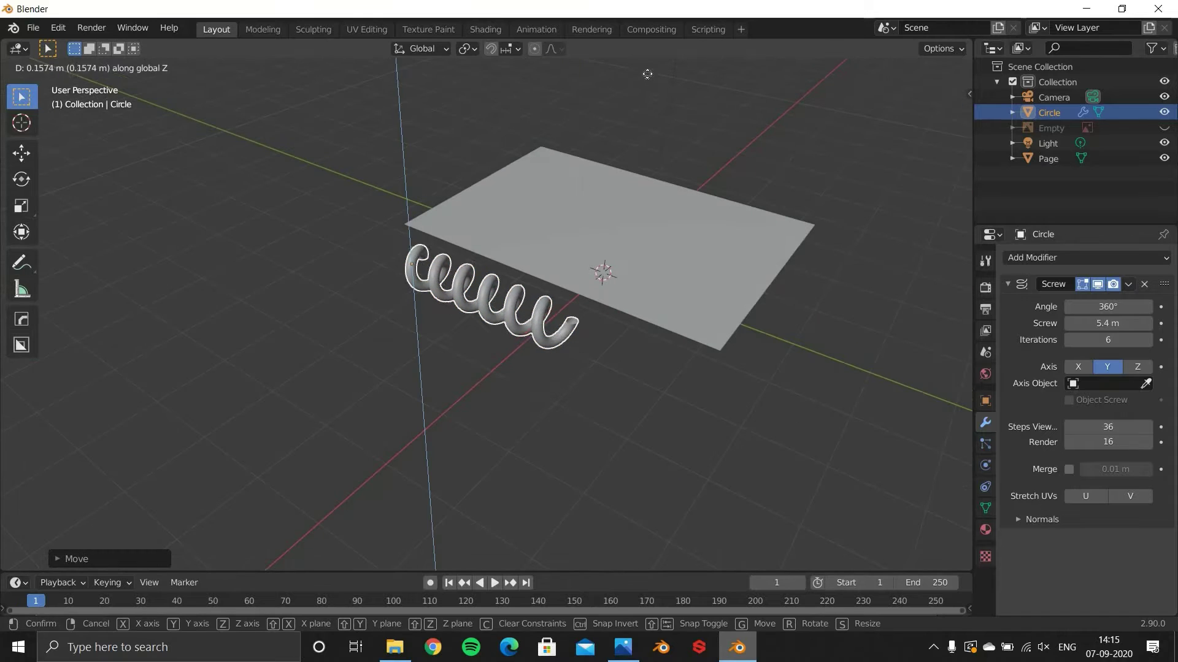
left_click(565, 273)
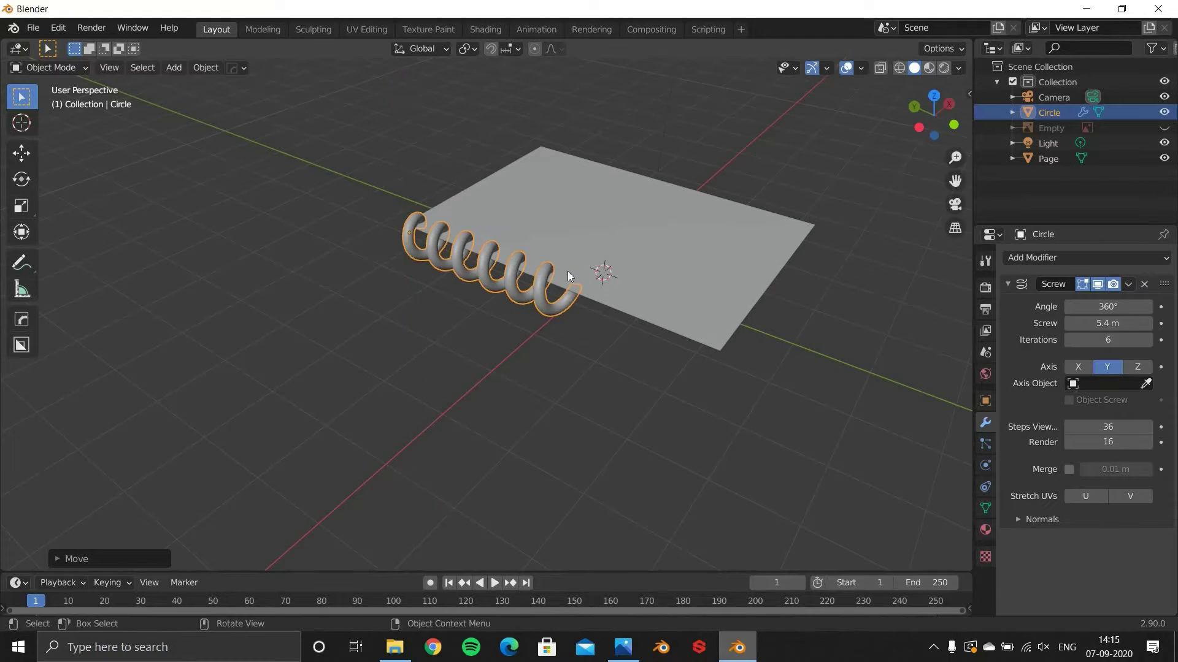
Step: Scale down the spiral's profile circle in Edit Mode to make the wire much thinner
middle_click_drag(565, 274, 479, 303)
middle_click_drag(552, 290, 344, 293)
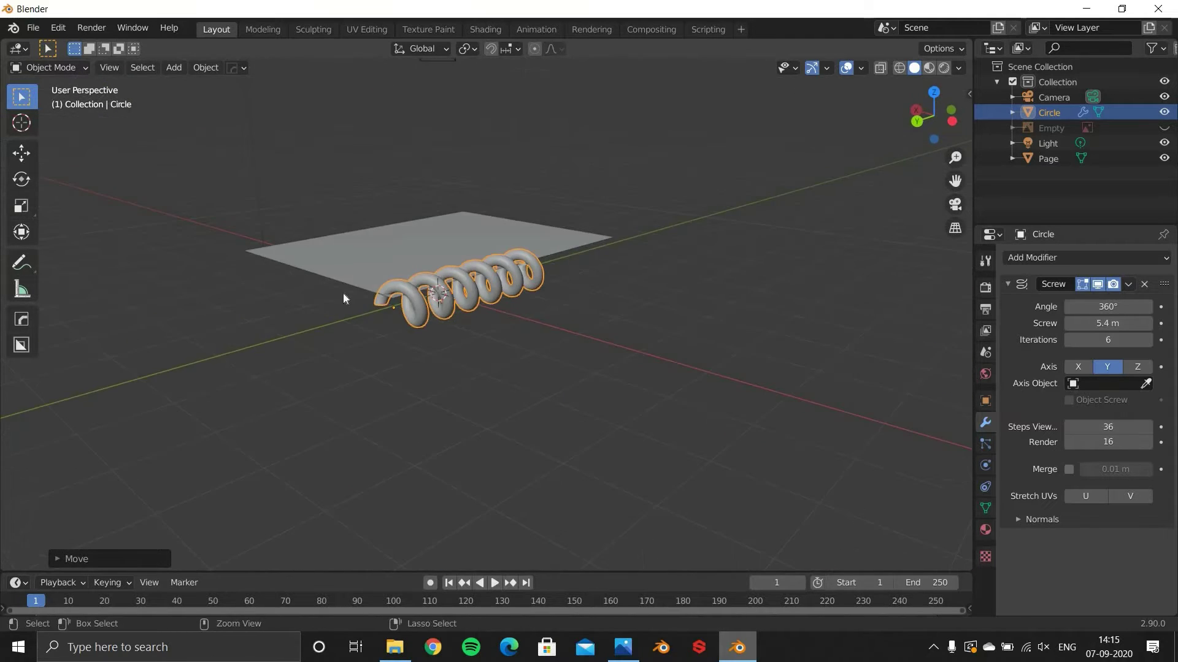
scroll(452, 389, "up", 4)
middle_click_drag(453, 389, 461, 337)
scroll(462, 338, "up", 3)
key("Tab")
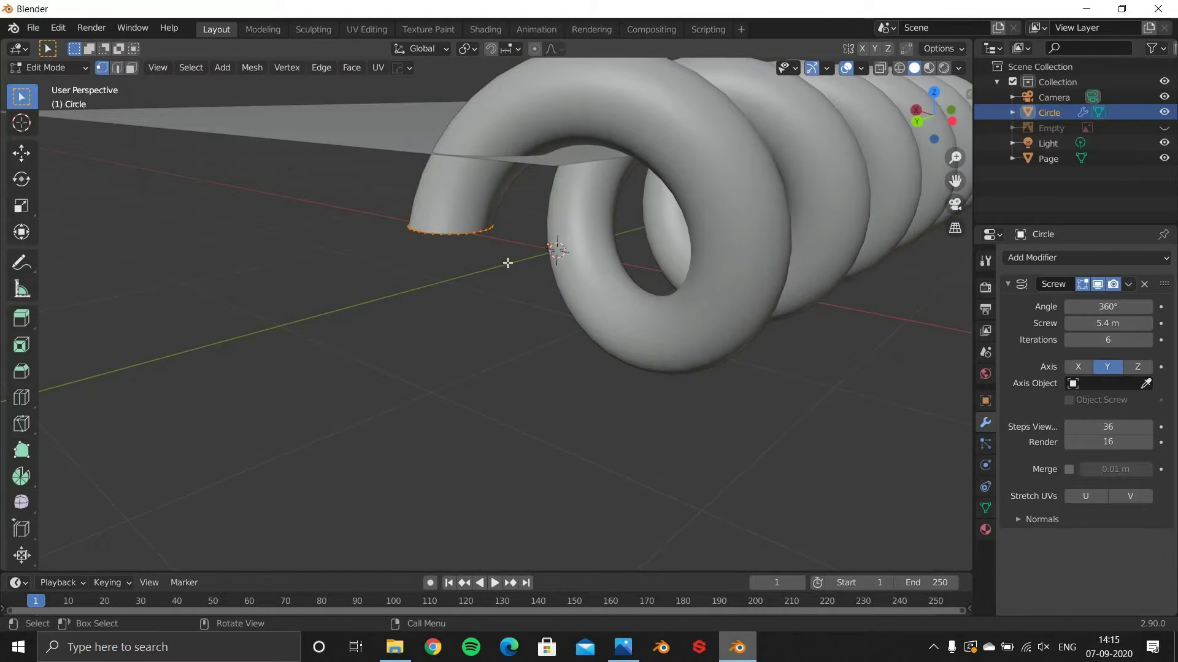
scroll(509, 263, "down", 5)
key("Tab")
middle_click_drag(534, 267, 393, 368)
key("Tab")
key("s")
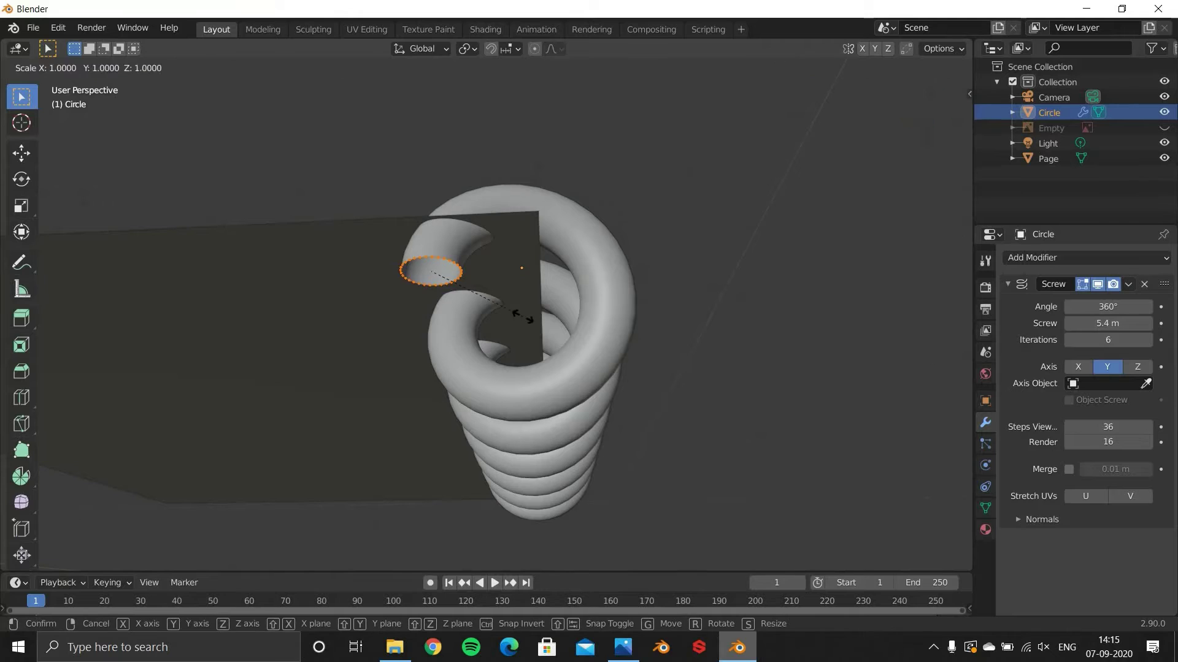
left_click(472, 291)
middle_click_drag(488, 305, 600, 402)
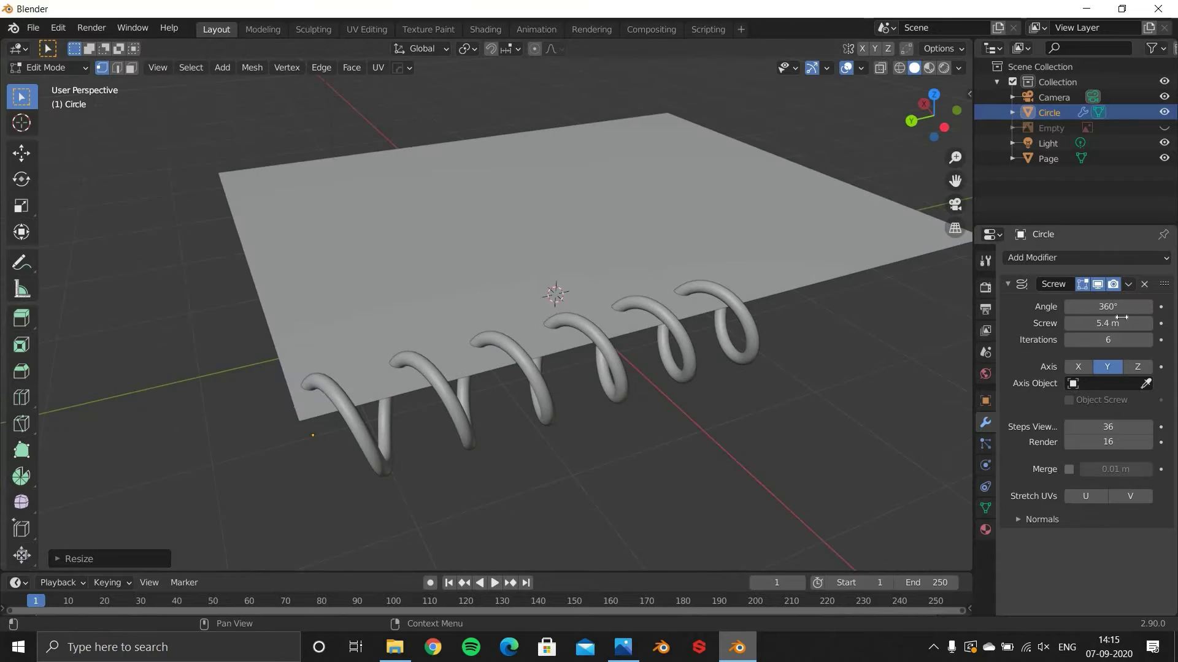
Step: Set the Screw modifier's Screw offset to 2.4 m to bring the coils closer together
left_click_drag(1108, 323, 1046, 323)
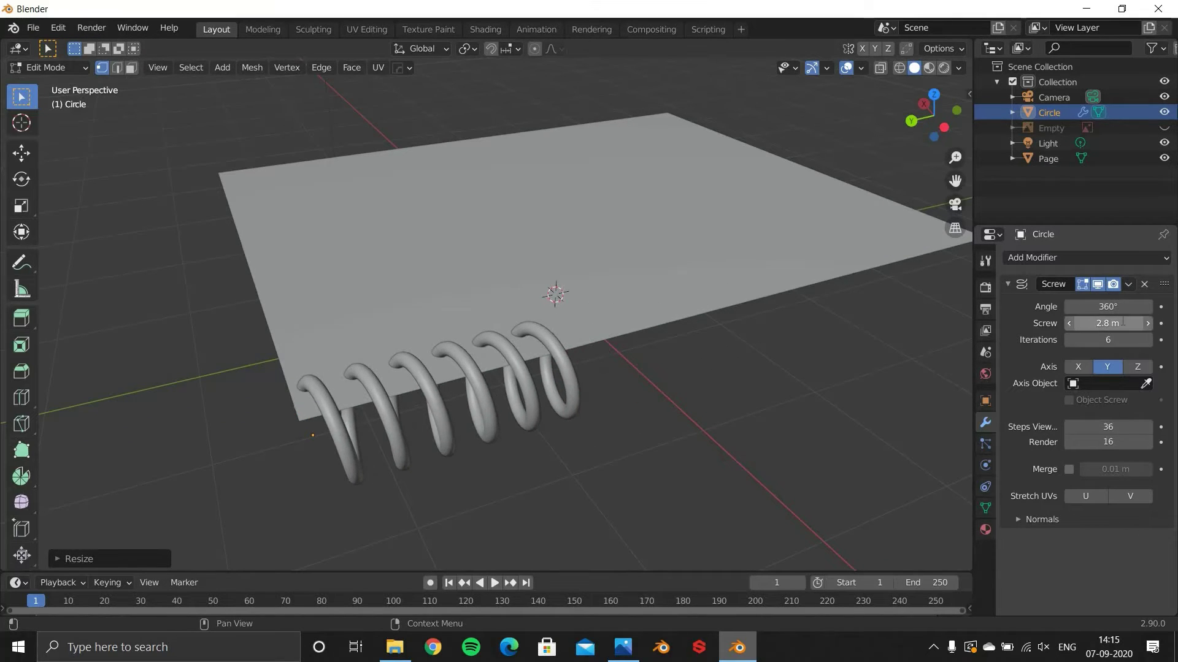
left_click(1123, 321)
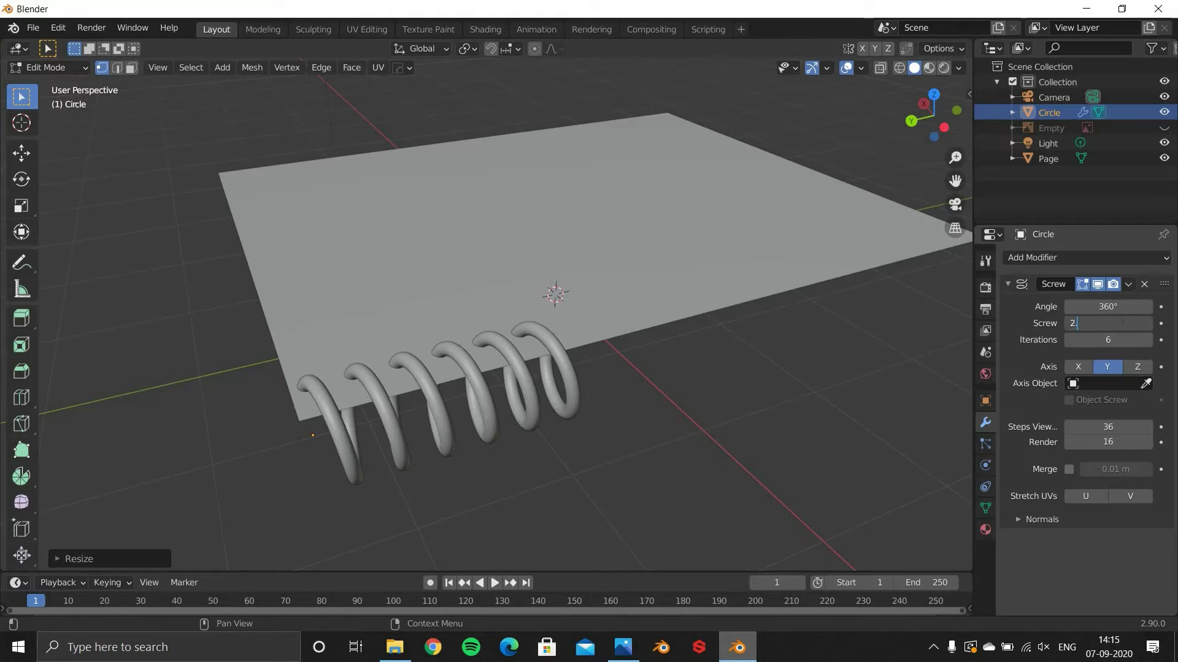
type("2.4")
key("Return")
middle_click_drag(596, 317, 619, 294)
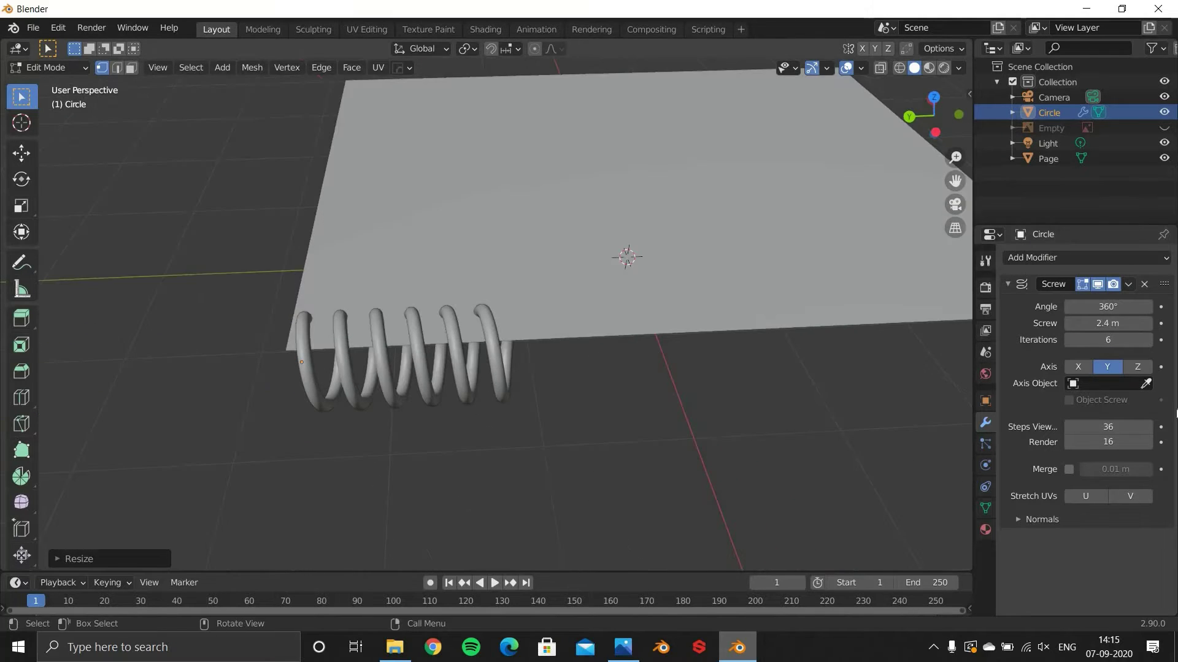
Step: Raise the Screw modifier's iterations to 24 so the spiral runs along the page's whole edge
triple_click(1149, 345)
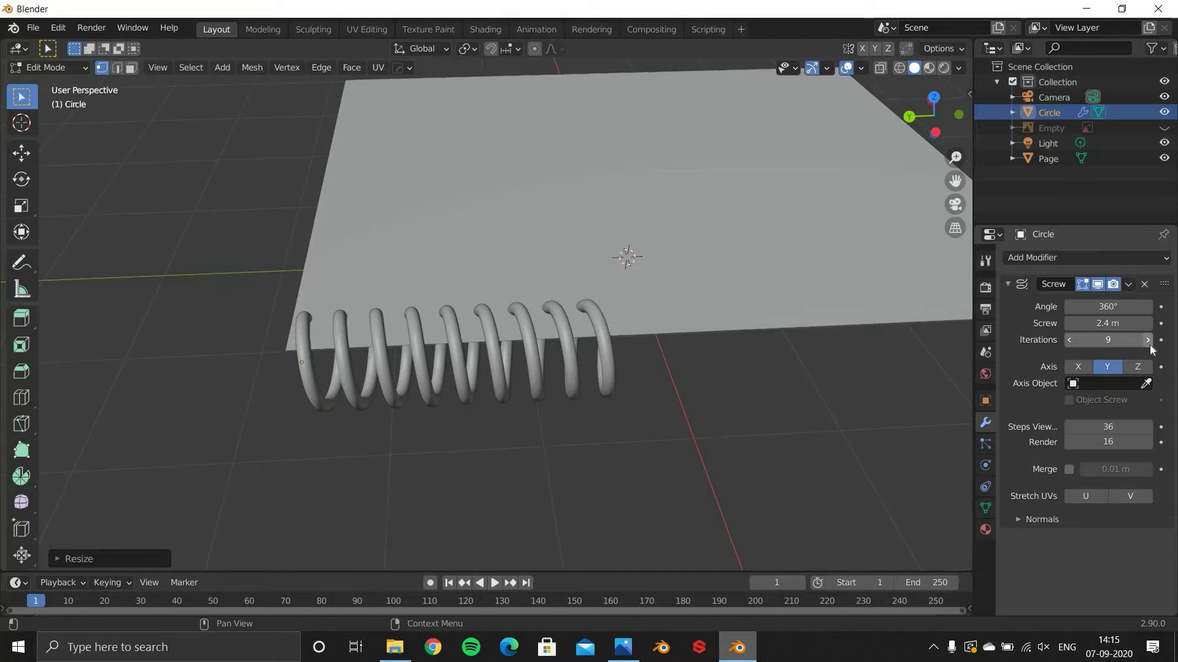
double_click(1149, 345)
triple_click(1149, 345)
triple_click(1149, 345)
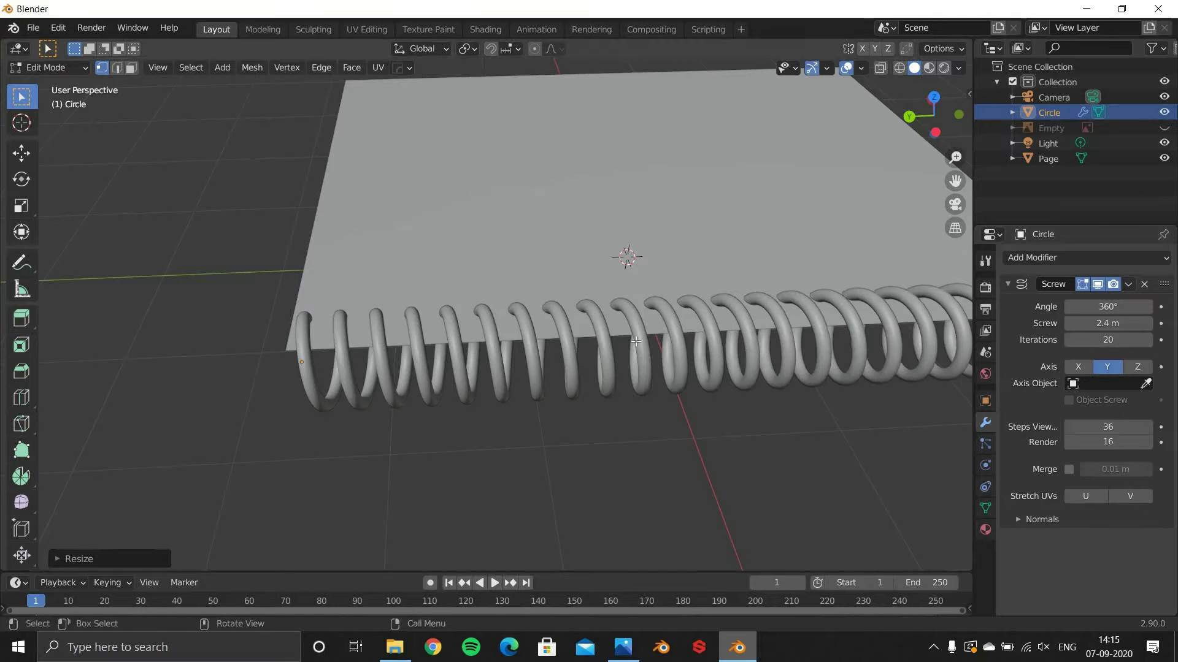
scroll(536, 358, "down", 4)
middle_click_drag(536, 358, 481, 354, "shift")
scroll(490, 350, "up", 1)
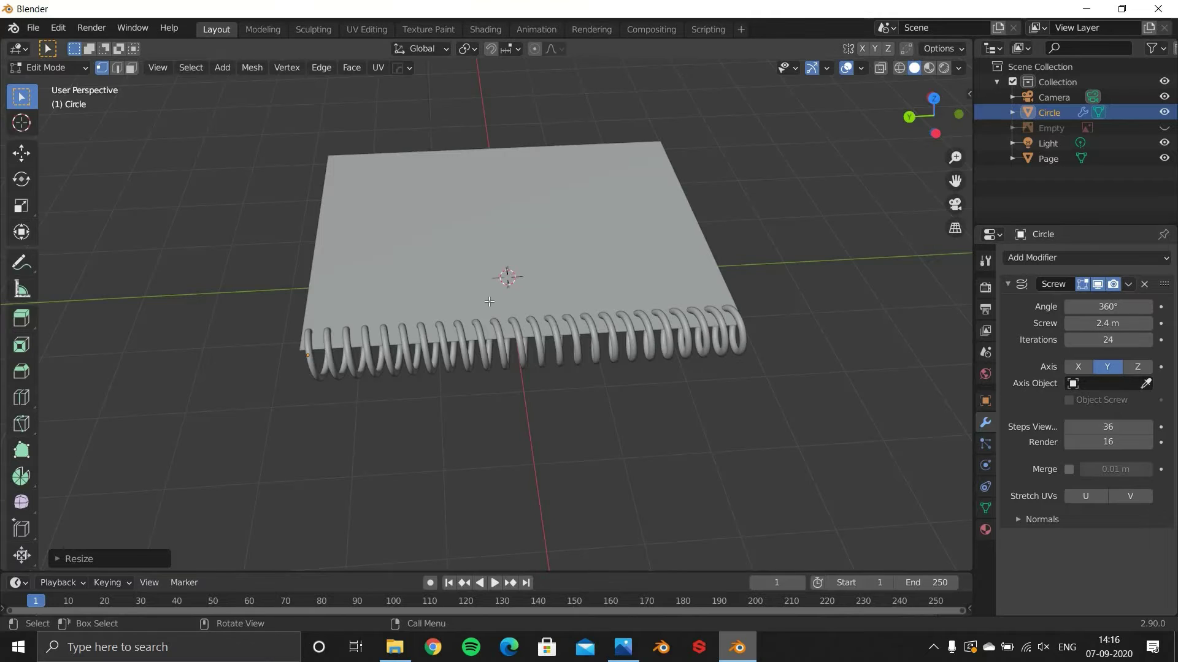
middle_click_drag(616, 330, 639, 376)
scroll(709, 325, "up", 4)
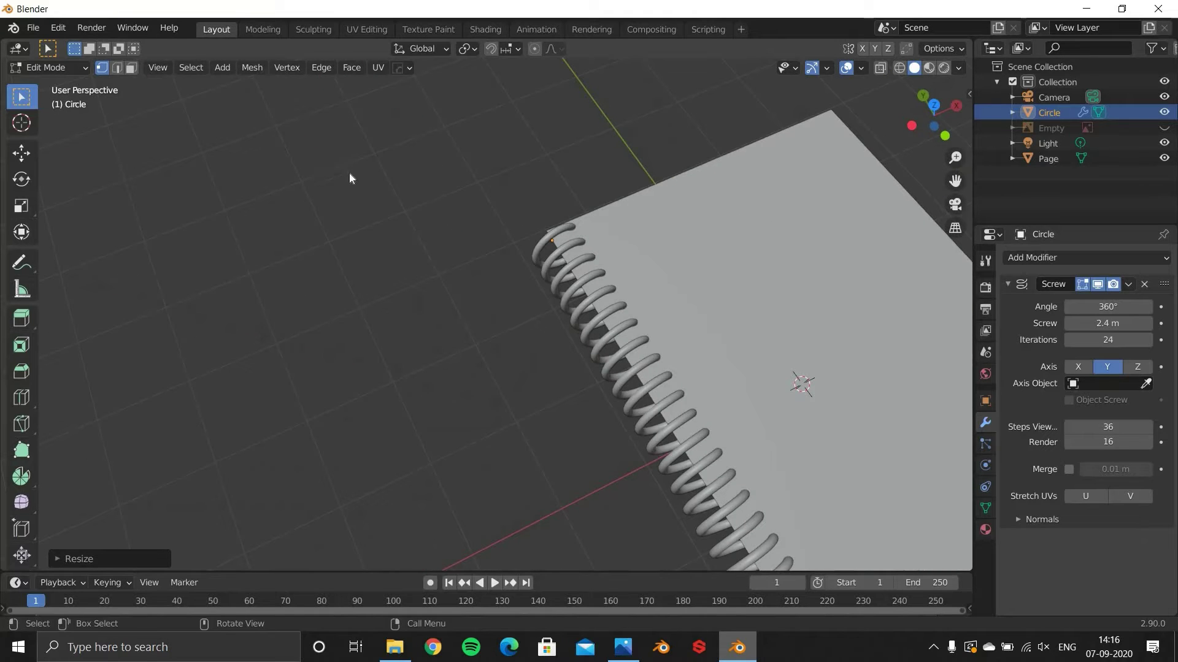
Step: Return to Object Mode and move the spiral slightly outward along the X axis, away from the page's centre
key("Tab")
middle_click_drag(587, 257, 634, 284)
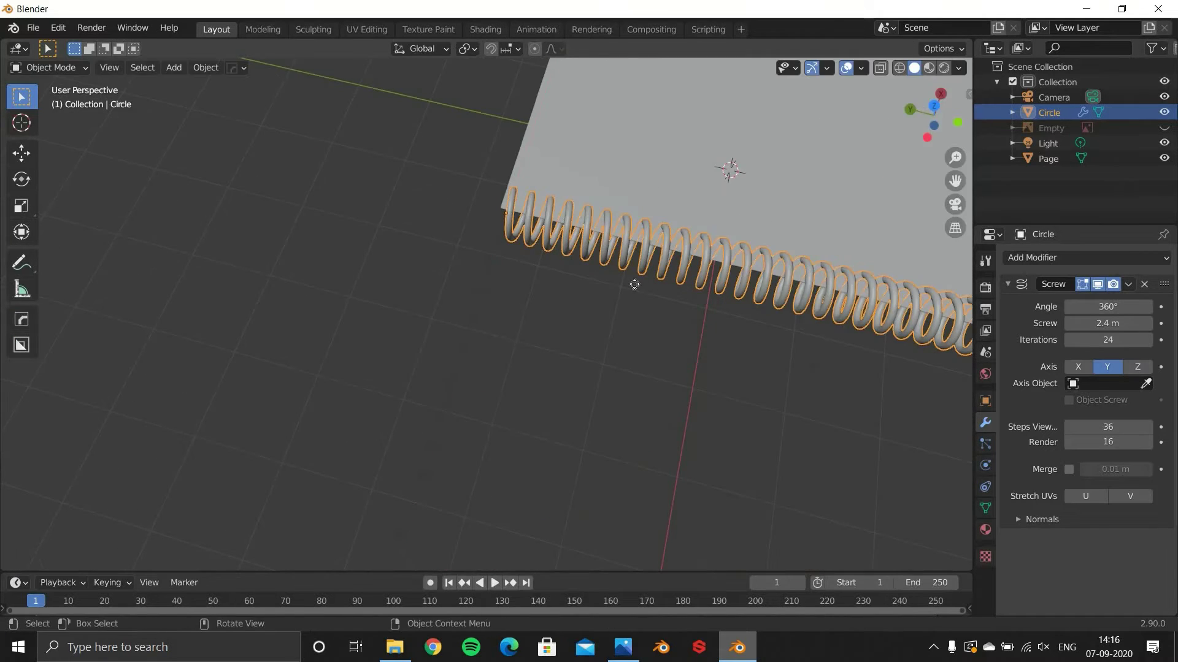
key("g")
key("x")
left_click(453, 249)
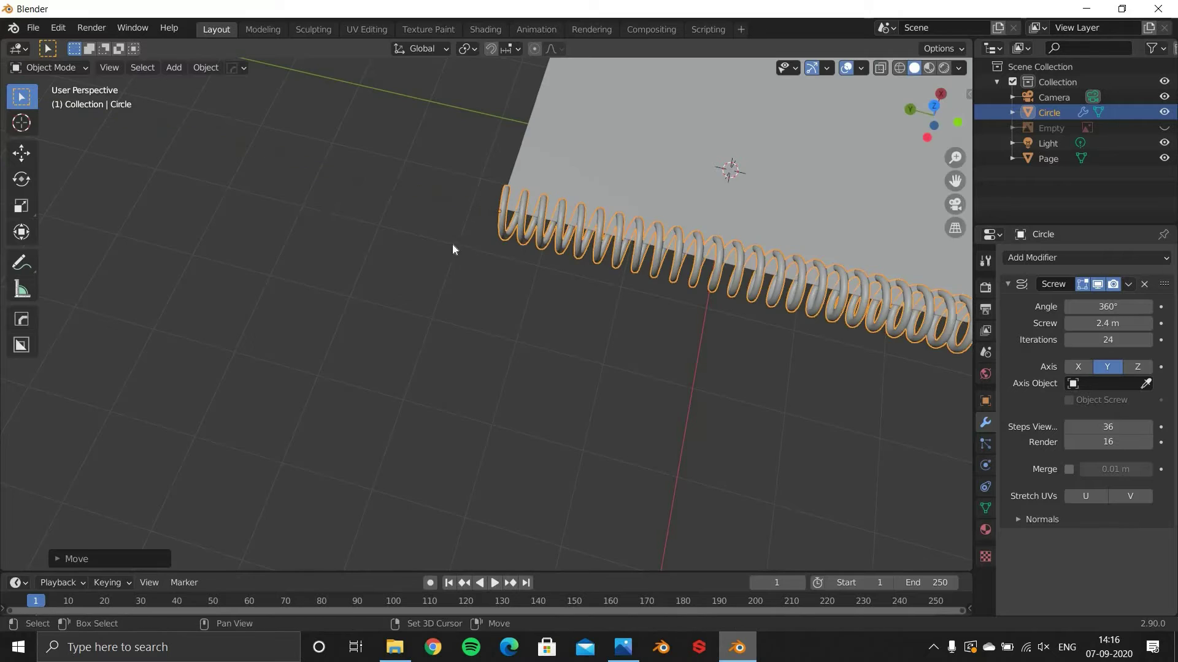
middle_click_drag(452, 248, 549, 344)
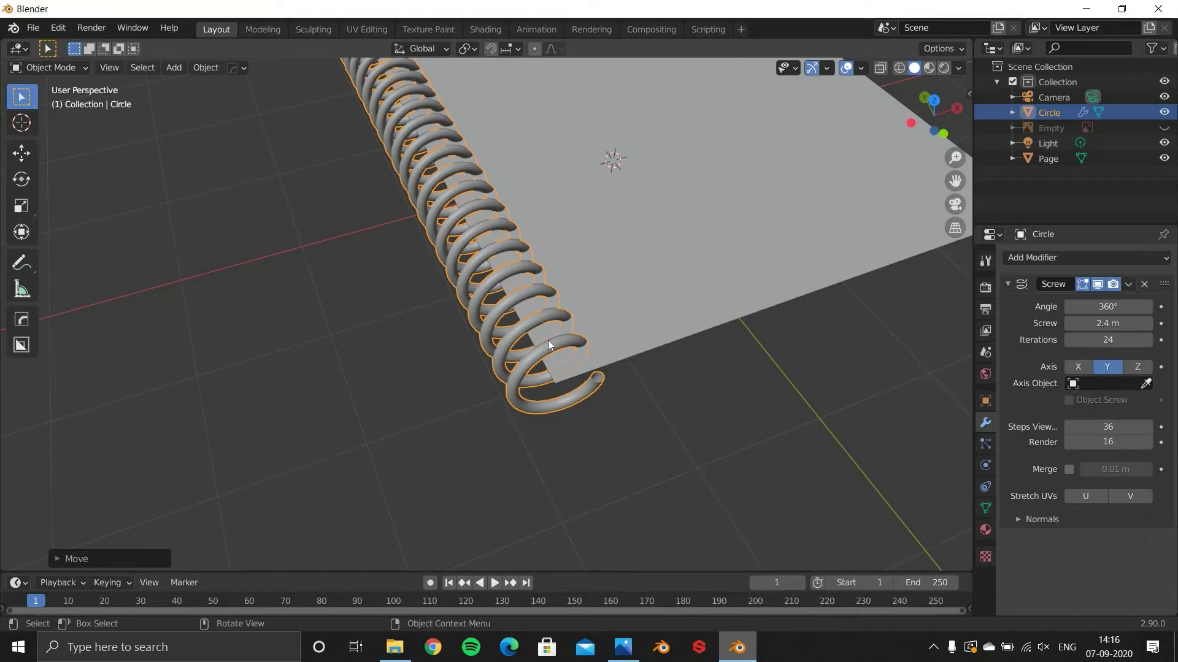
Step: Cut the spiral's holes out of the Page with a Boolean difference, using the spiral as the cutter
left_click(708, 289, "shift")
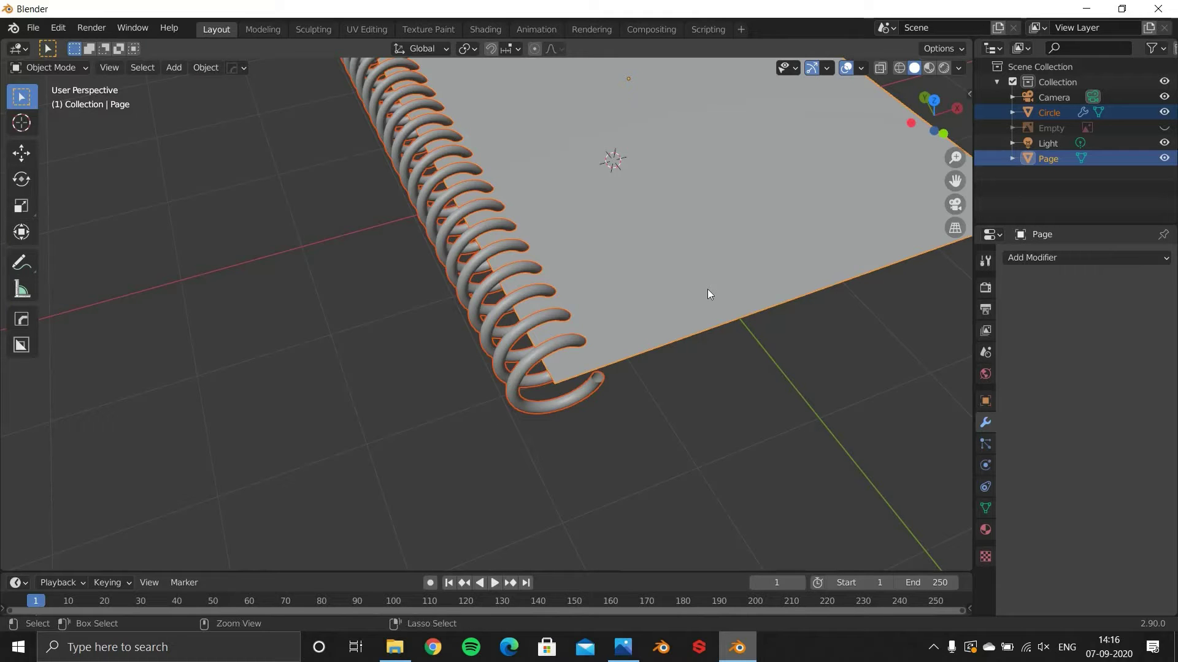
key("ctrl+minus")
middle_click_drag(602, 396, 576, 352)
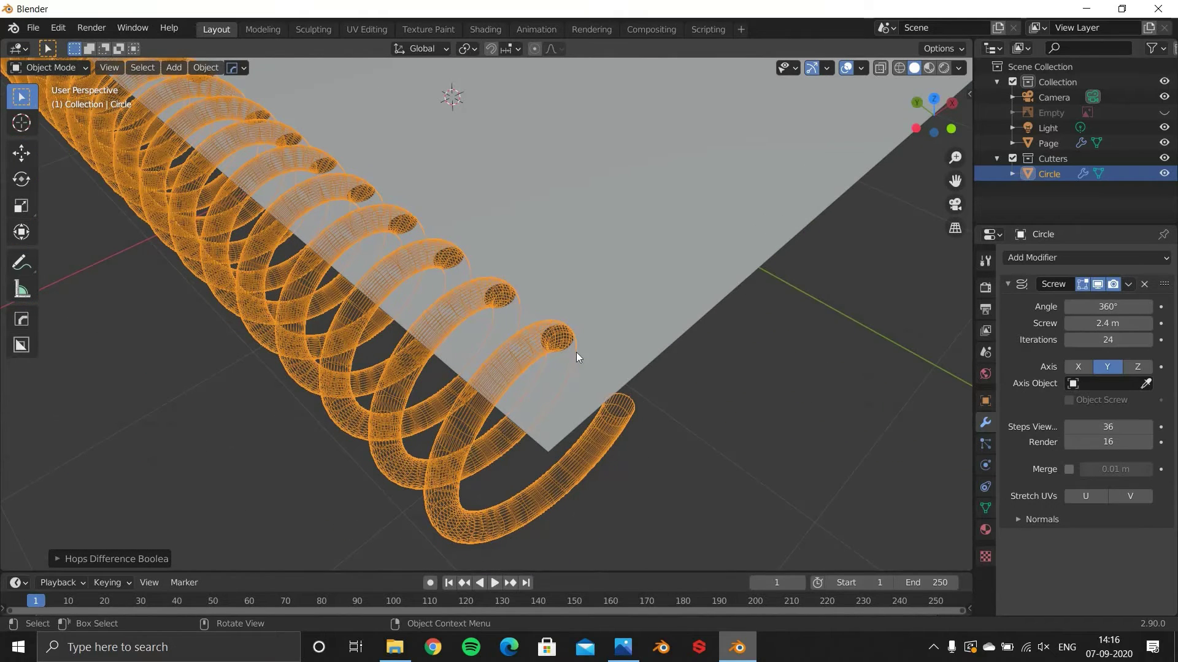
Step: Duplicate the cutter spiral and keep the copy in the same place
left_click(533, 345)
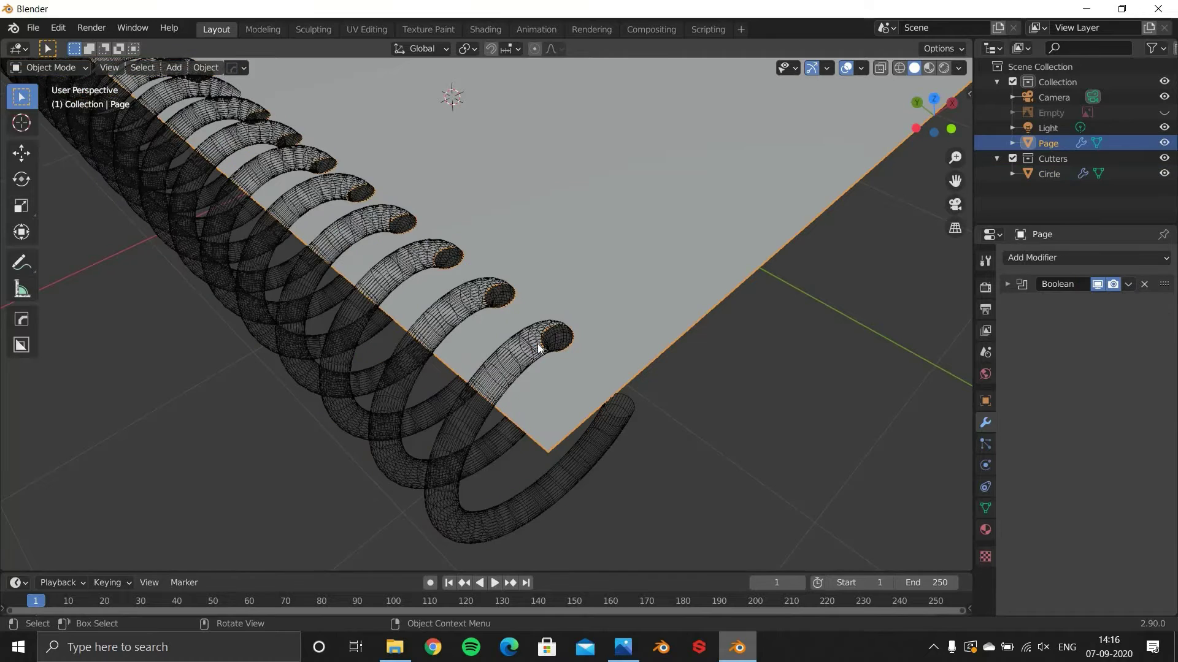
key("ctrl+z")
key("shift+d")
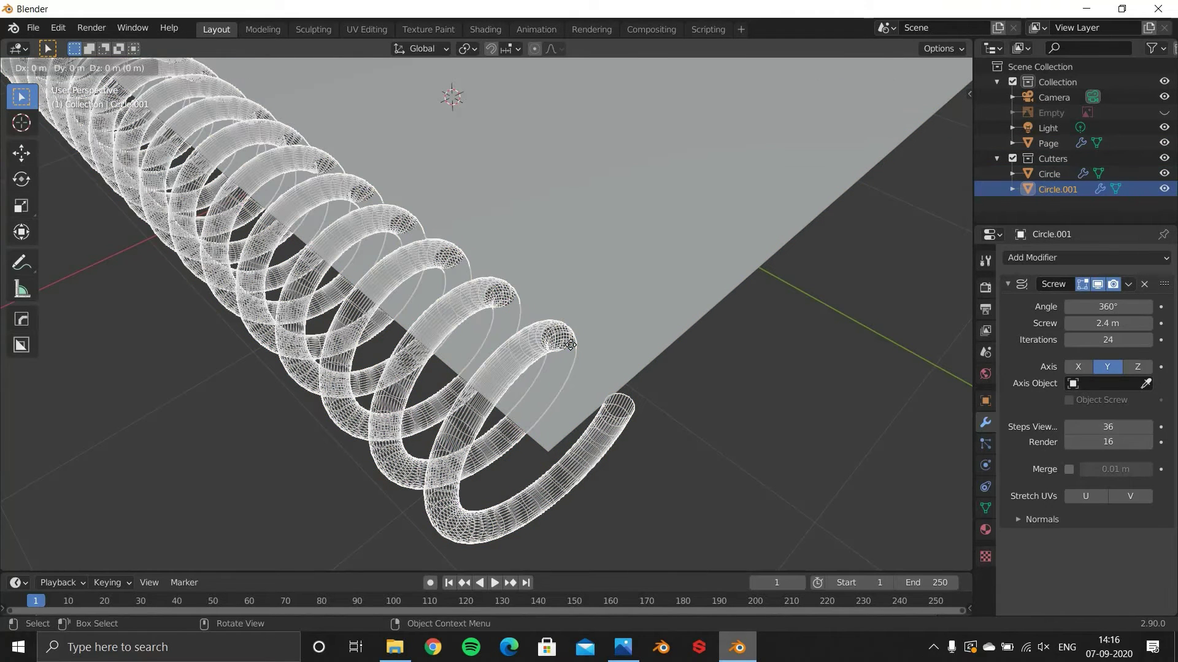
right_click(570, 344)
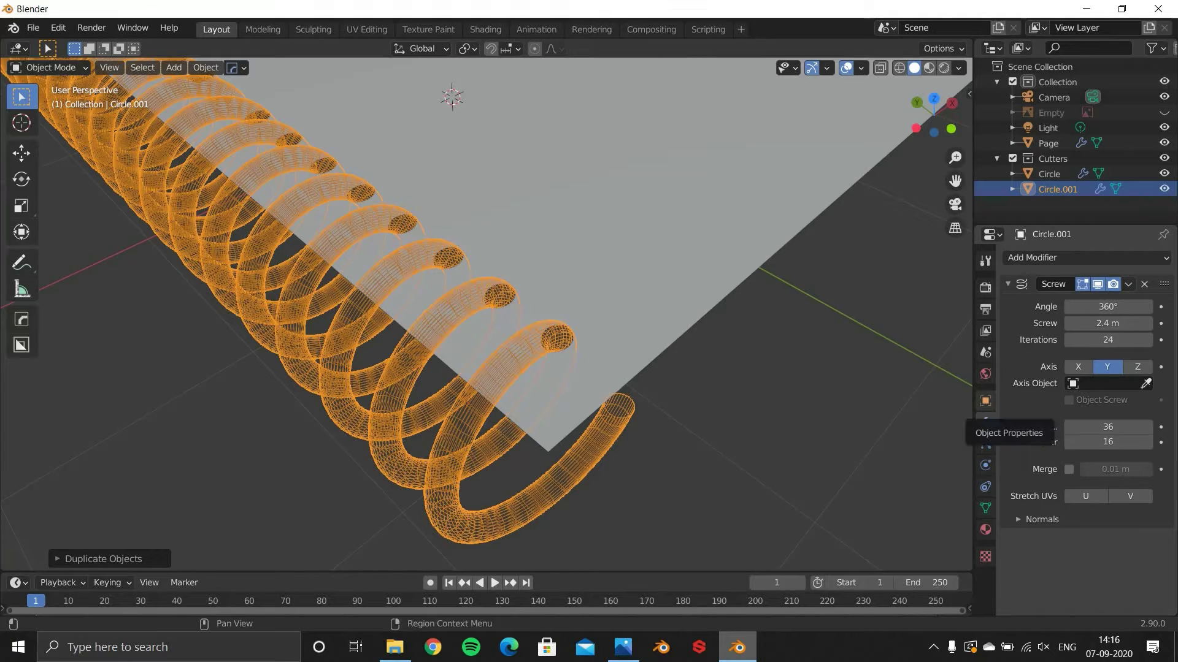
Step: Change the duplicated spiral's viewport display from wire to Textured
left_click(985, 401)
left_click(1067, 568)
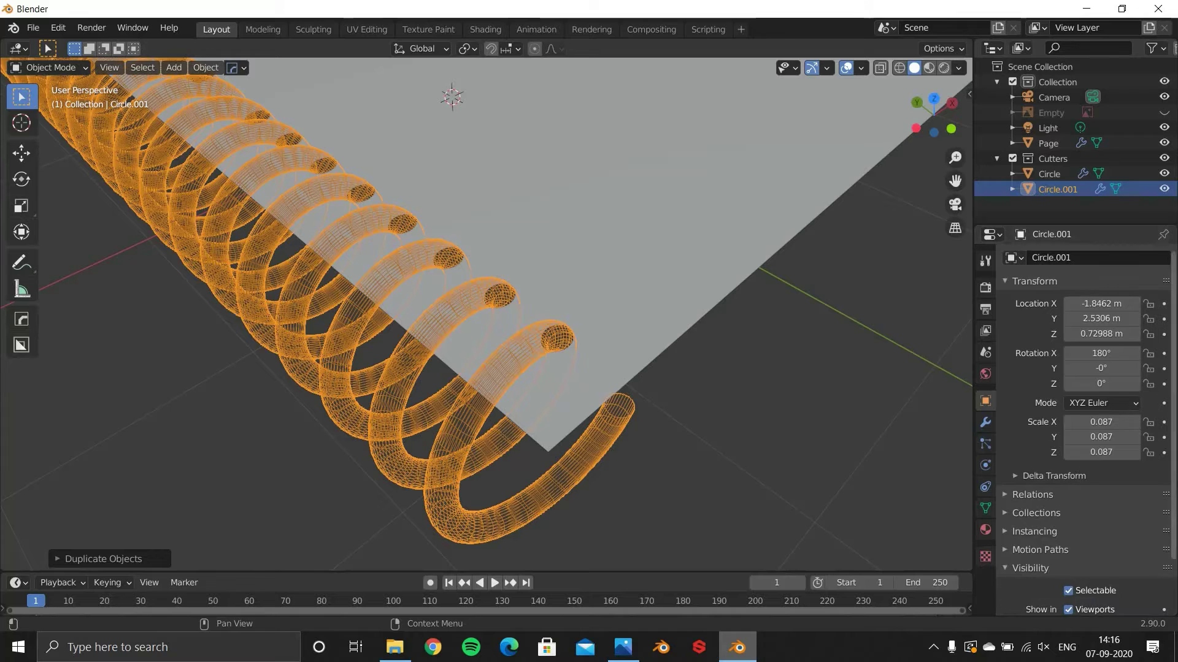
scroll(1069, 568, "down", 2)
left_click(1068, 565)
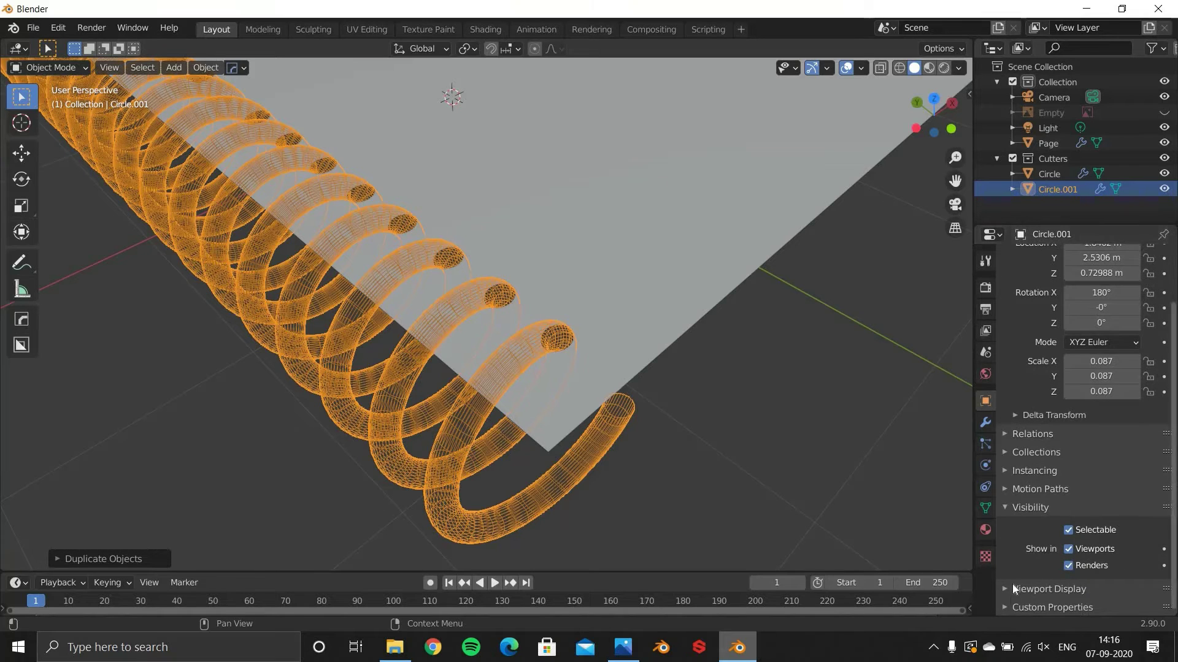
left_click(1017, 590)
scroll(1018, 590, "down", 2)
scroll(1105, 551, "down", 5)
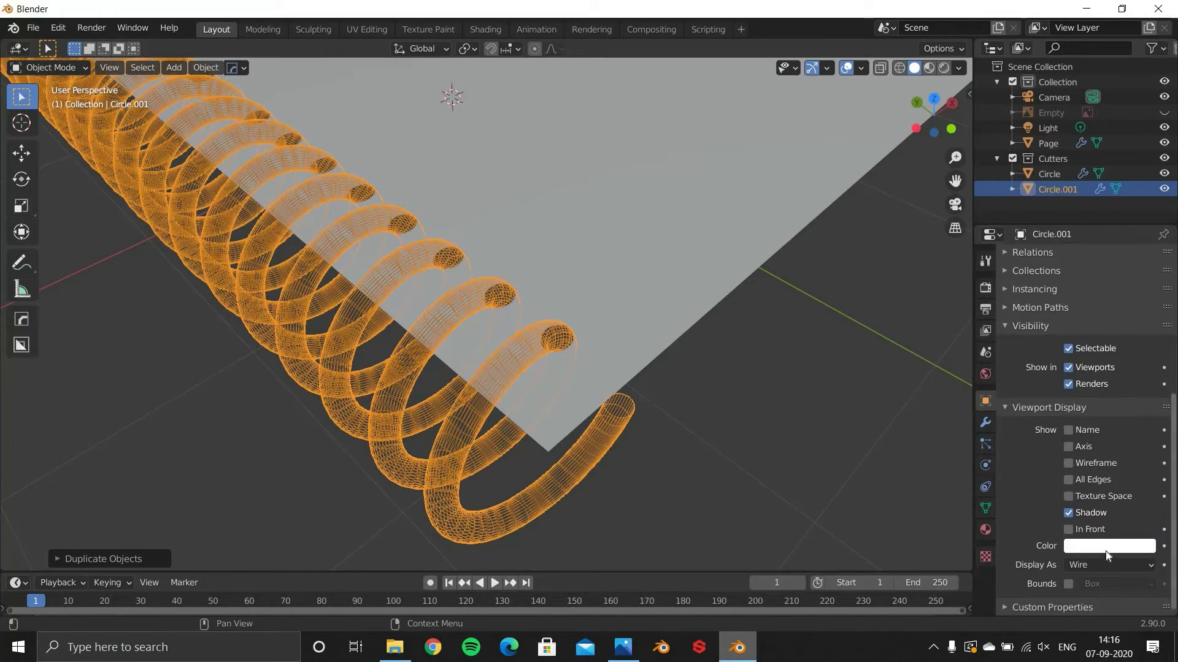
left_click(1096, 565)
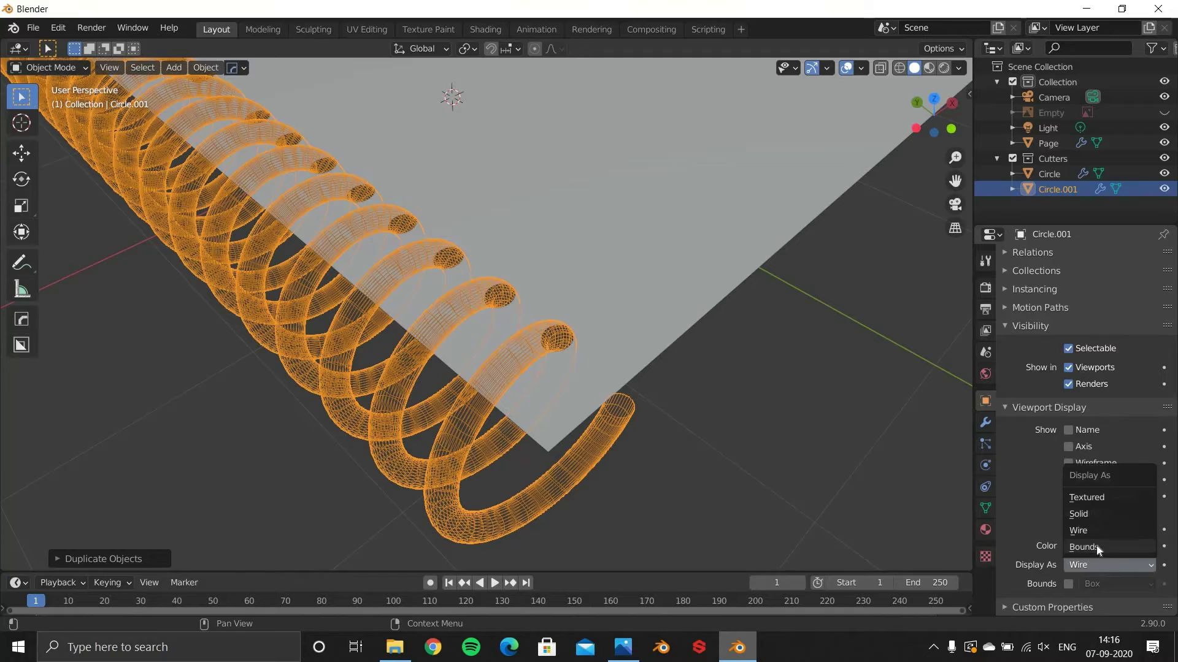
left_click(1100, 495)
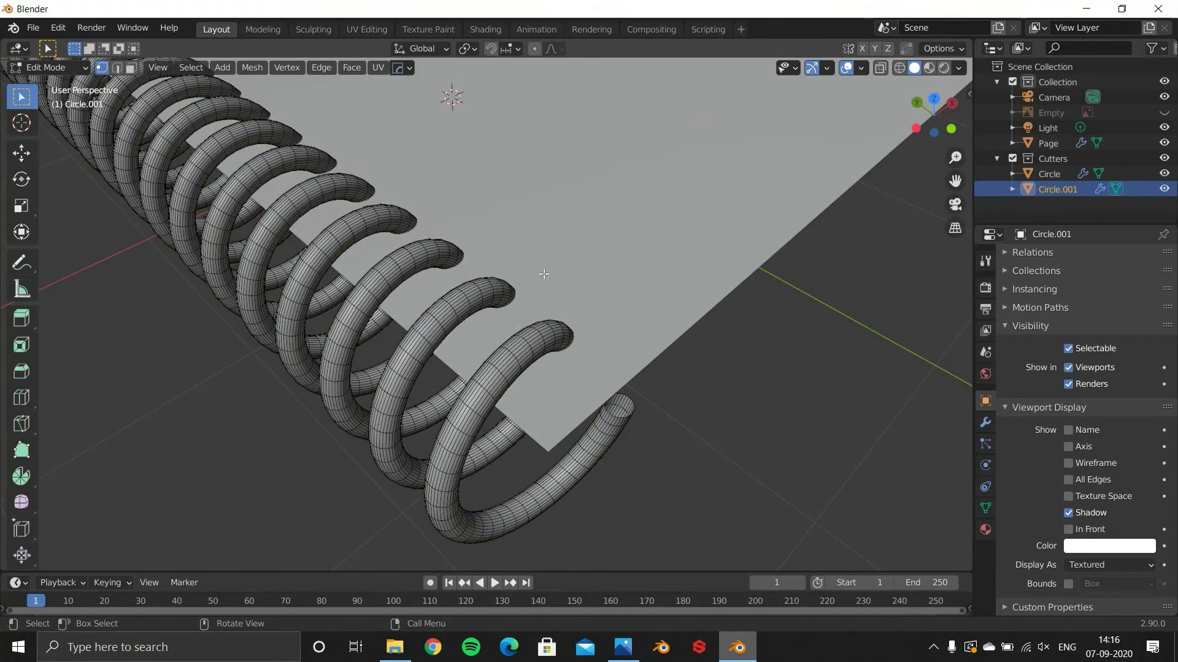
Step: Scale the duplicate spiral's profile circle down slightly so it fits inside the holes, and hide the original wireframe cutter spiral
middle_click_drag(553, 350, 650, 377)
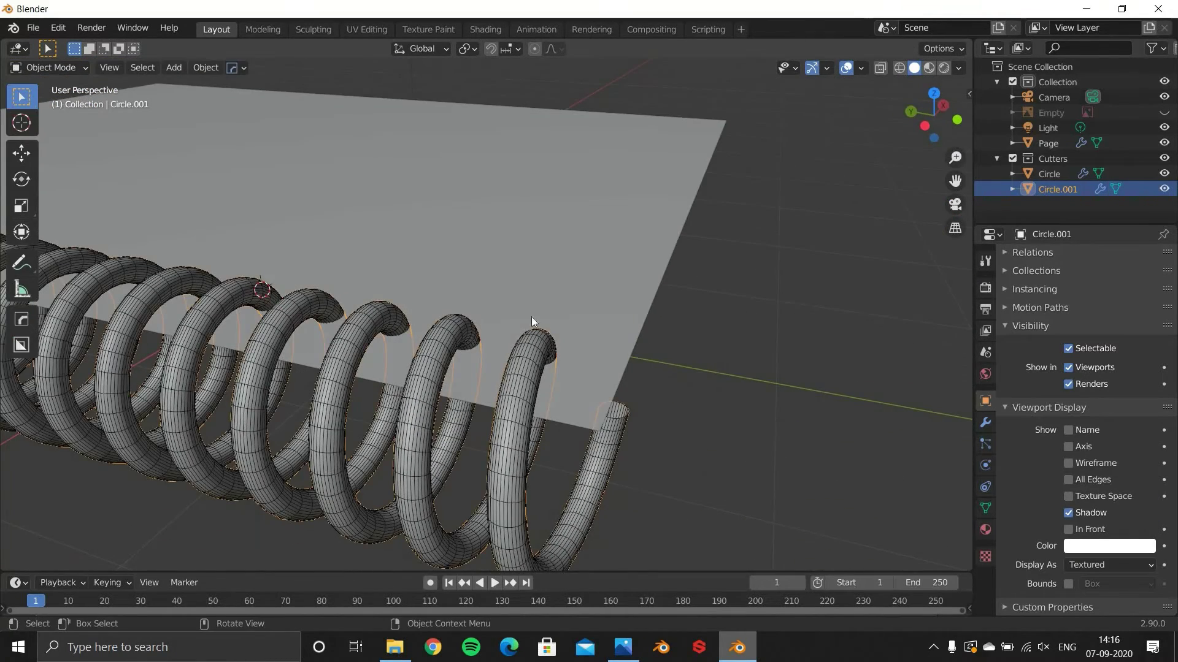
key("alt+a")
middle_click_drag(516, 371, 303, 423)
key("Tab")
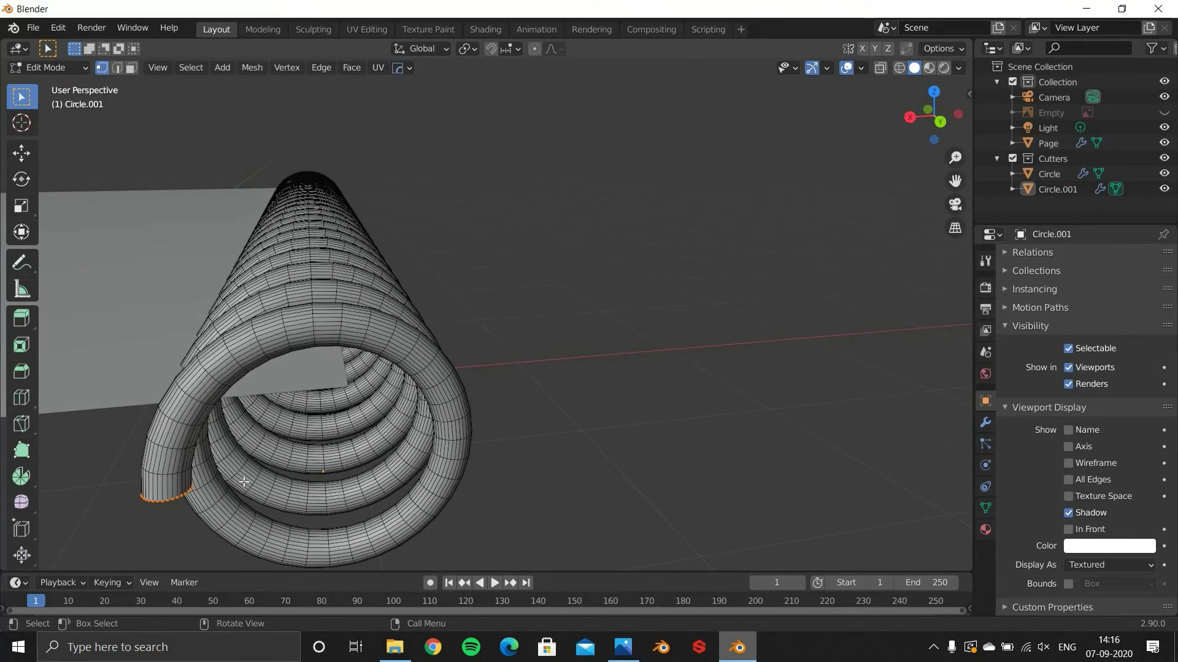
key("s")
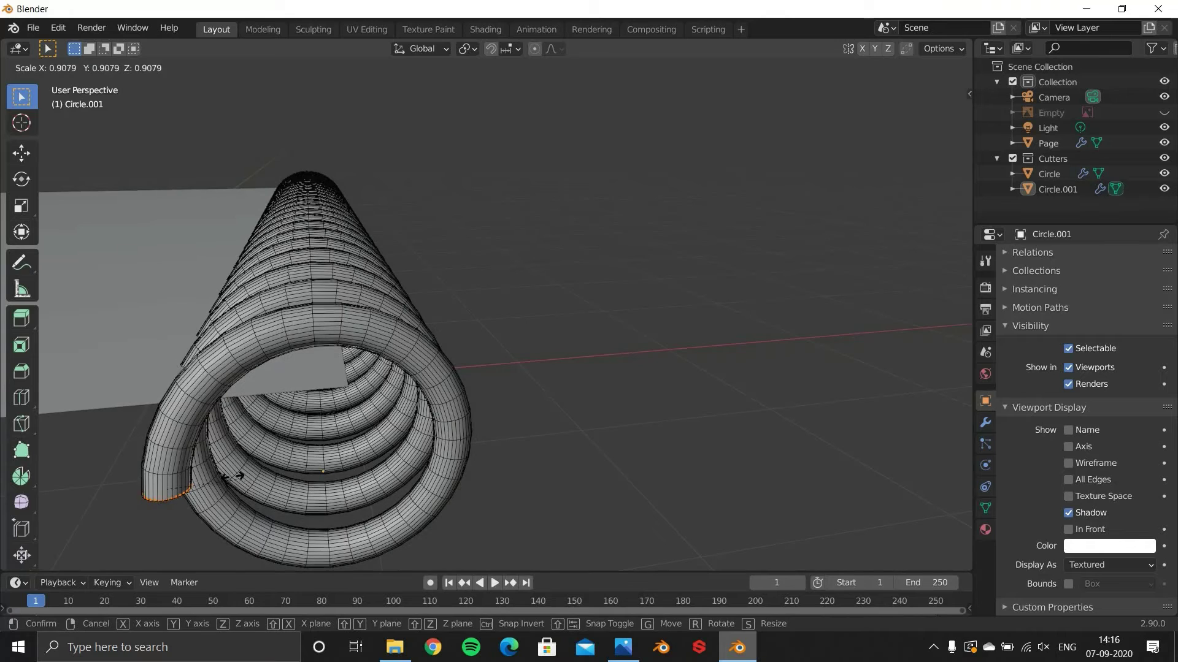
left_click(232, 462)
key("Tab")
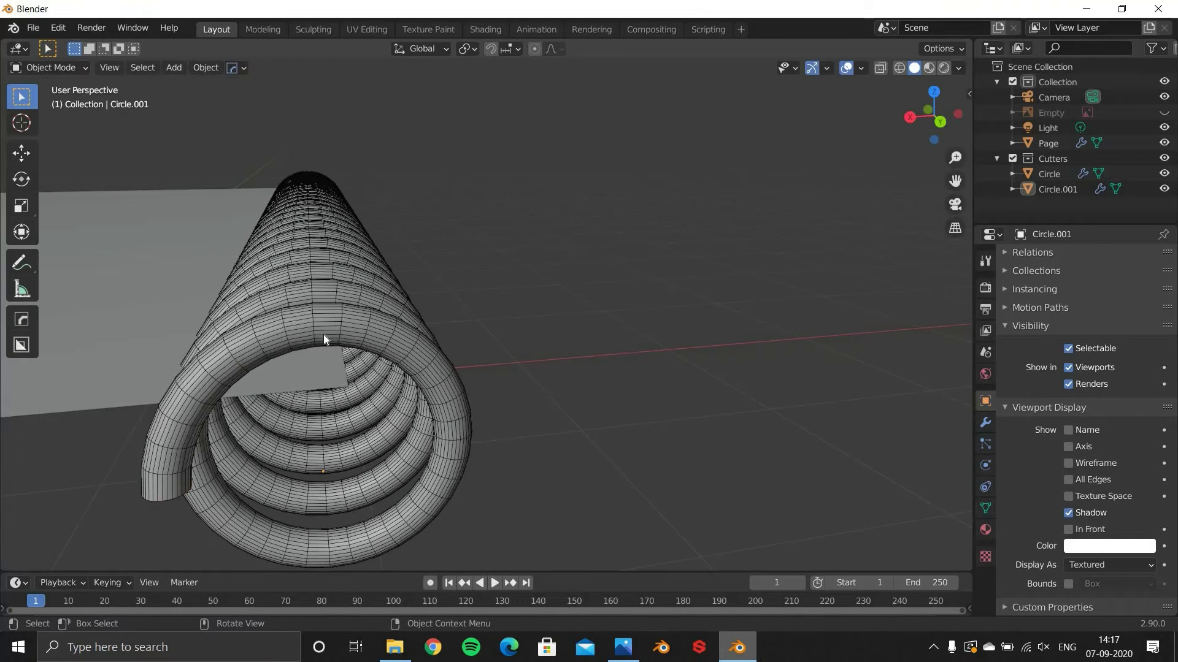
left_click(367, 332)
key("h")
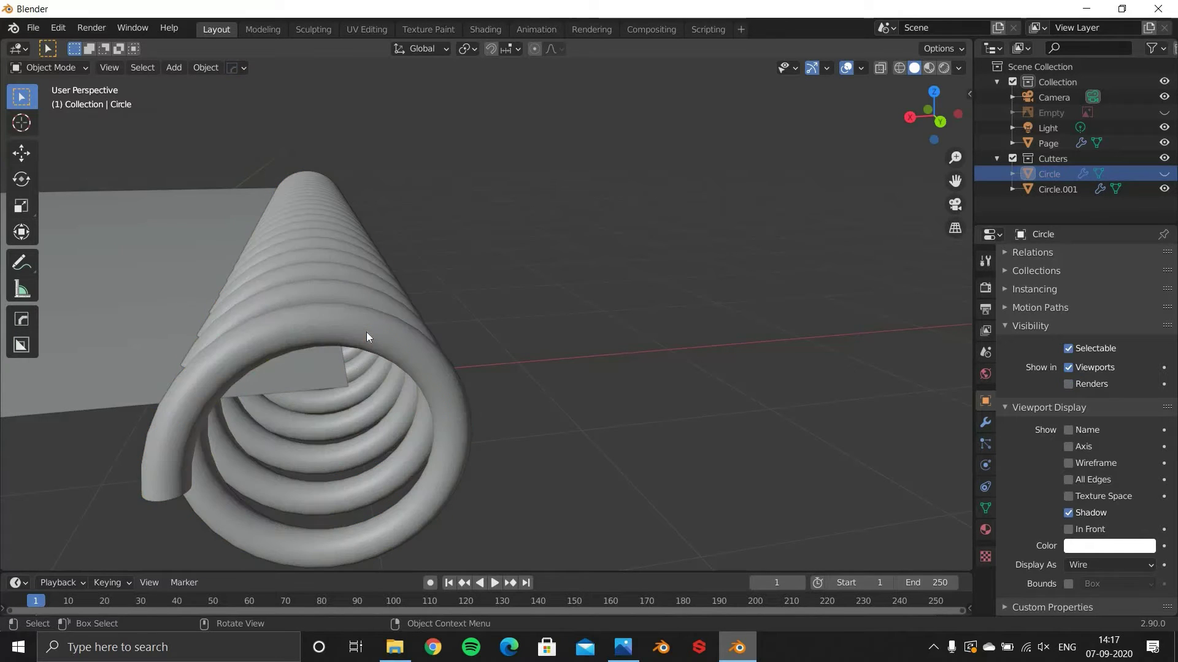
Step: Undo hiding the wireframe cutter spiral, then hide the thinner duplicate spiral and select the cutter
left_click(366, 333)
key("ctrl+z")
key("ctrl+z")
left_click(334, 326)
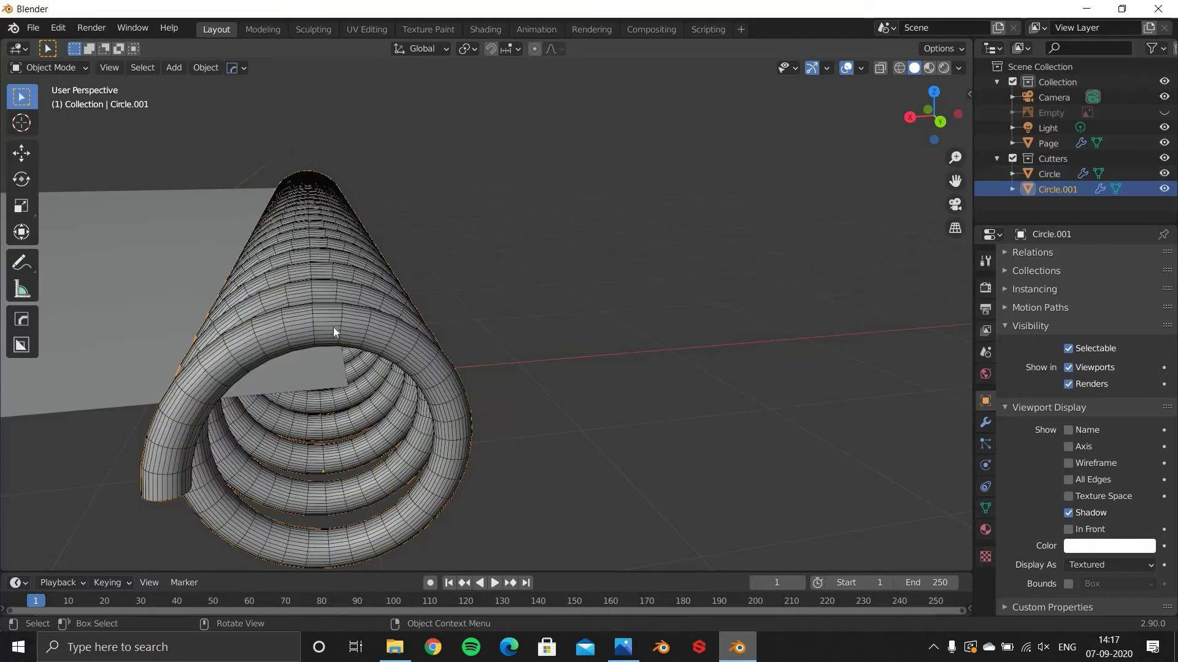
key("h")
middle_click_drag(346, 308, 536, 422)
left_click(535, 422)
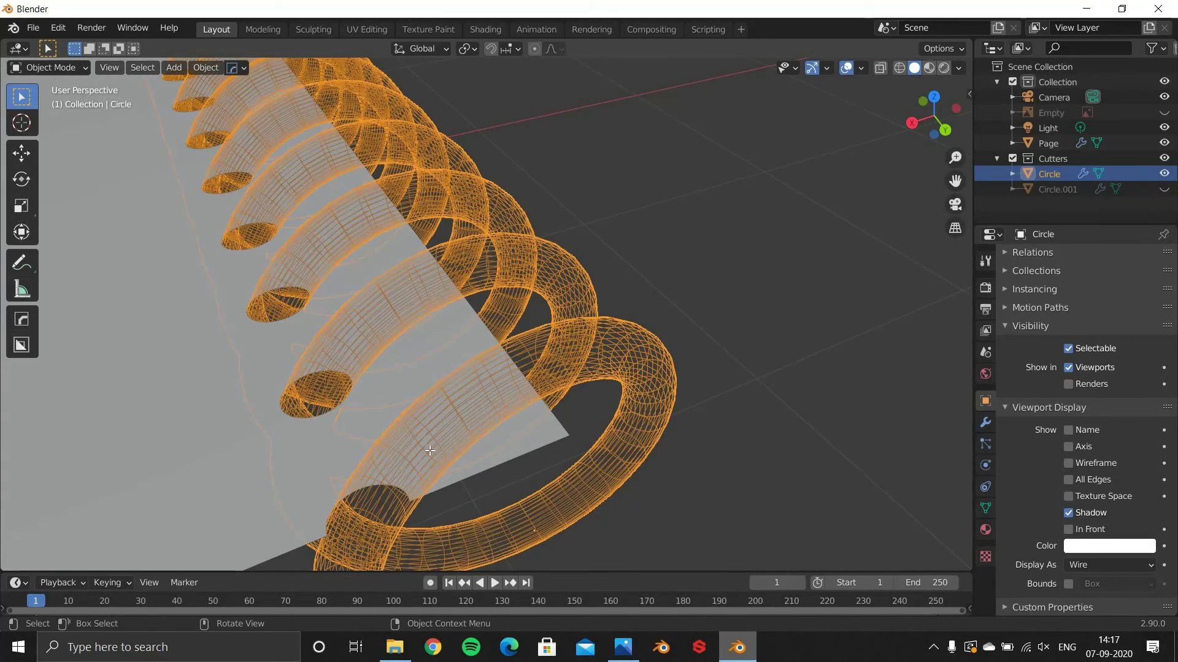
Step: Scale the cutter spiral's profile circle up slightly in Edit Mode to enlarge the holes in the page
key("Tab")
scroll(421, 457, "down", 4, "shift")
key("s")
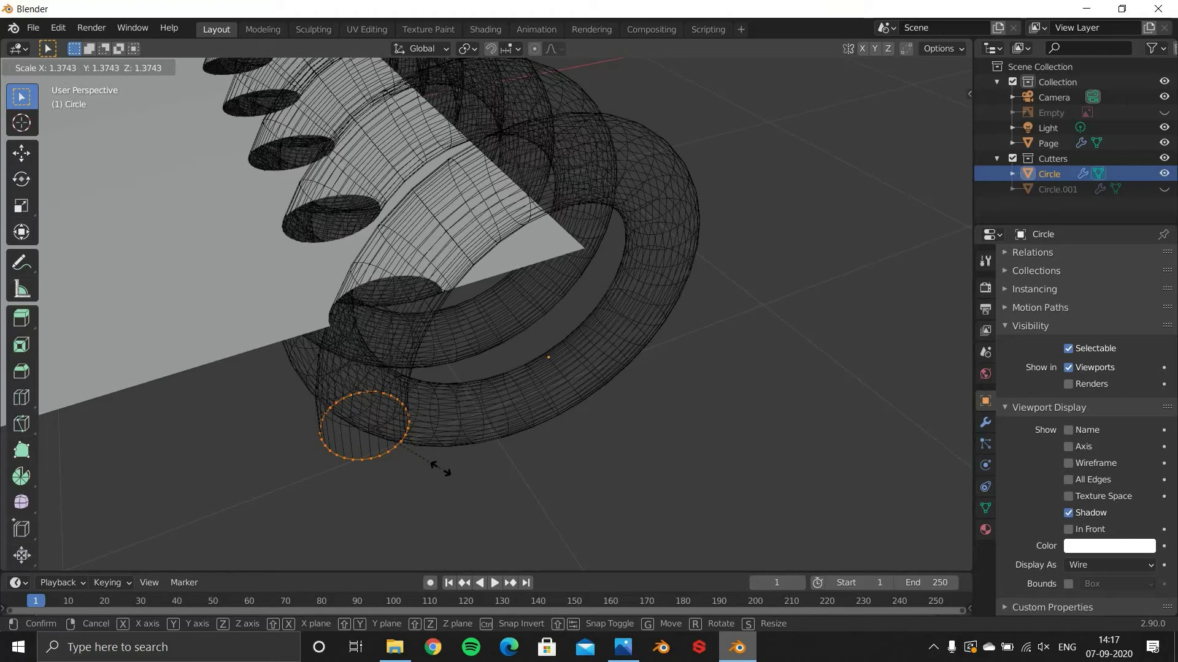
left_click(443, 403)
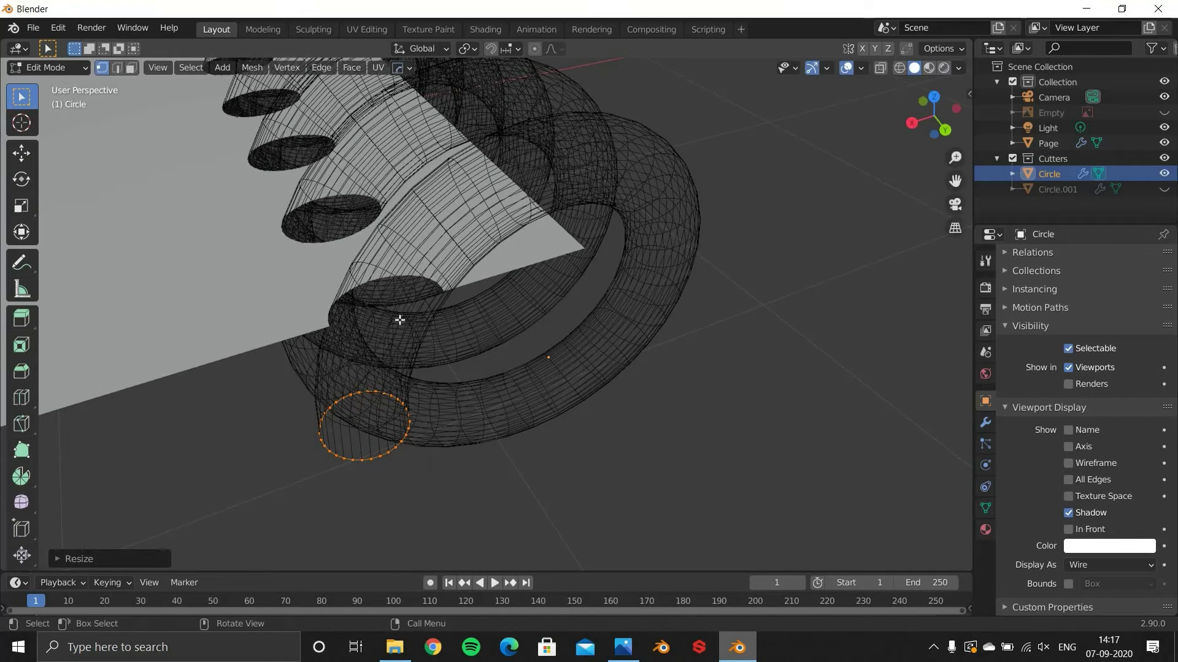
middle_click_drag(400, 320, 411, 377)
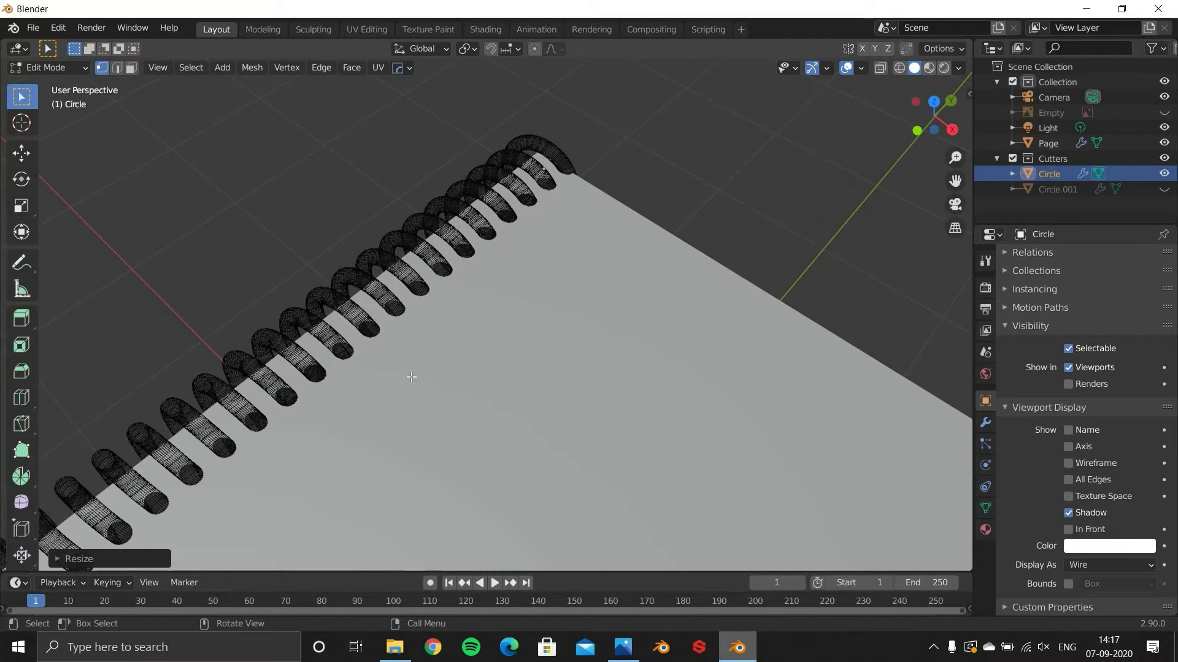
middle_click_drag(482, 286, 767, 396)
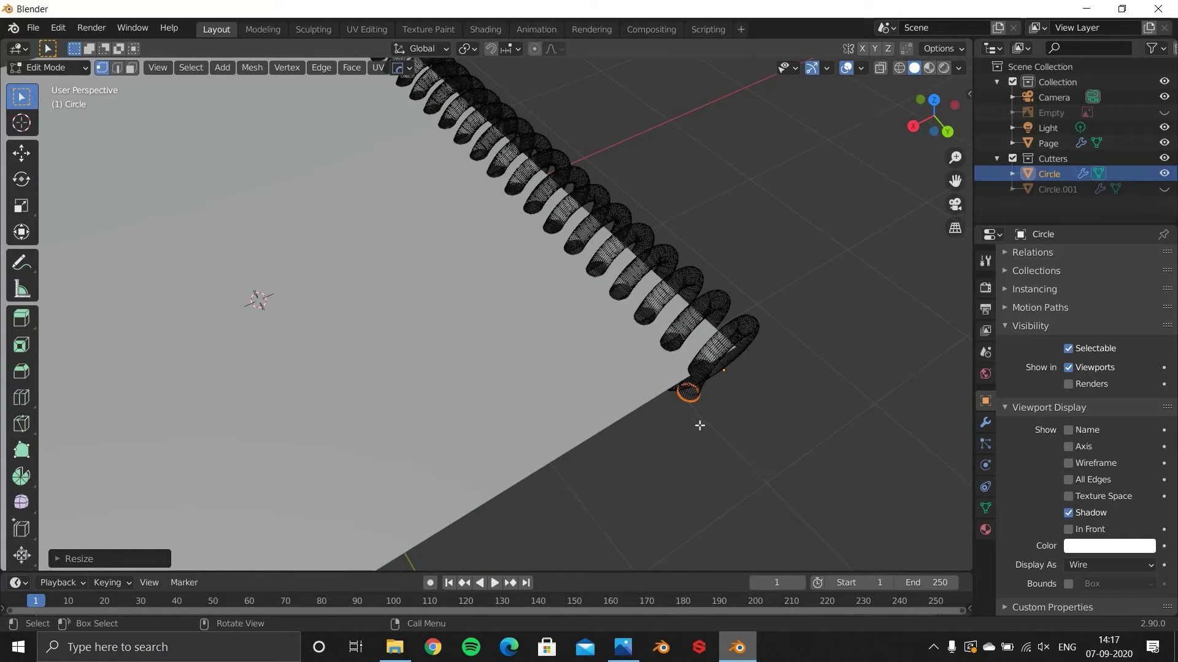
middle_click_drag(700, 425, 687, 405)
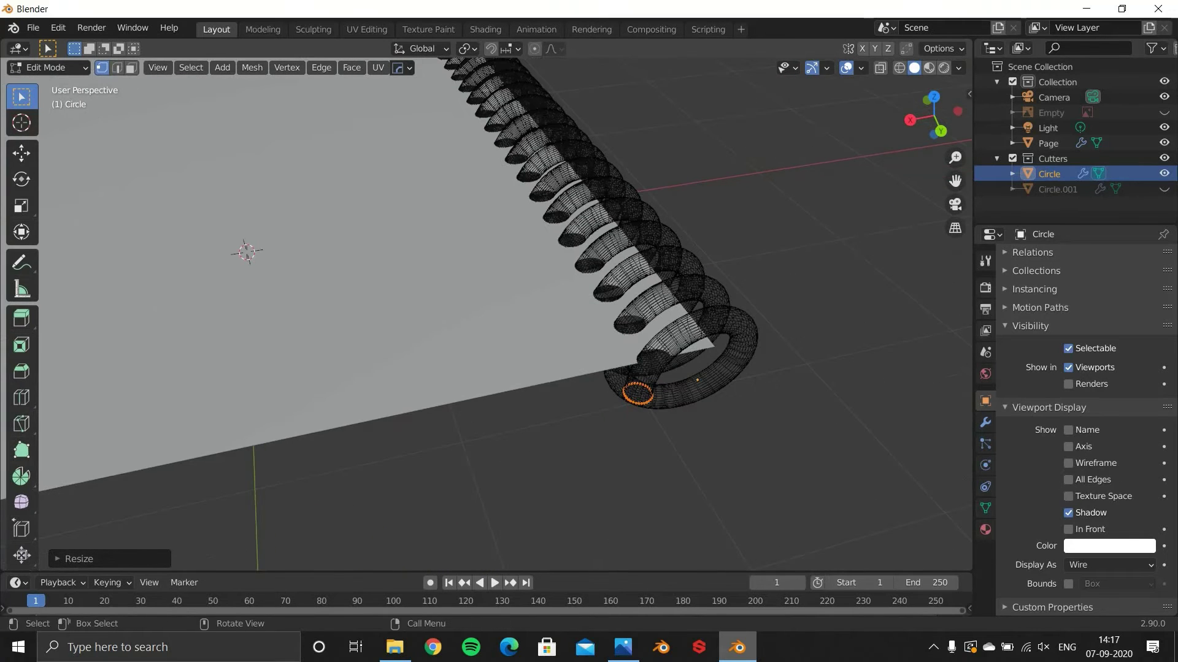
key("s")
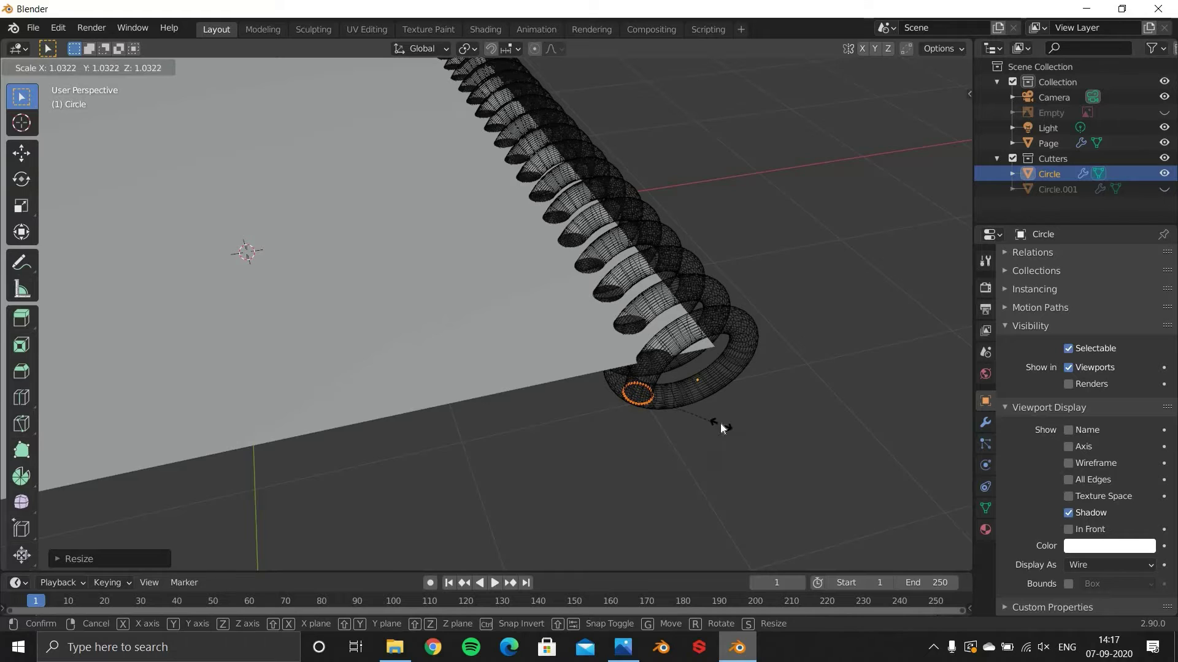
left_click(723, 428)
key("Tab")
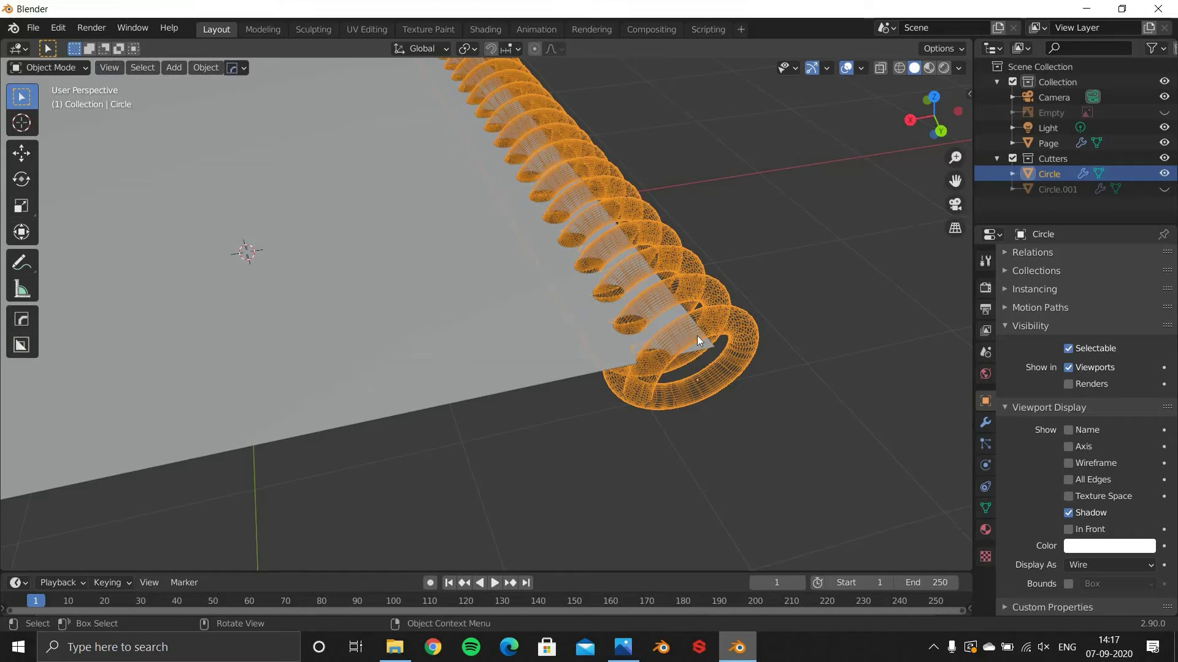
Step: Hide the wireframe cutter spiral and show the thinner duplicate spiral in the viewport again
key("h")
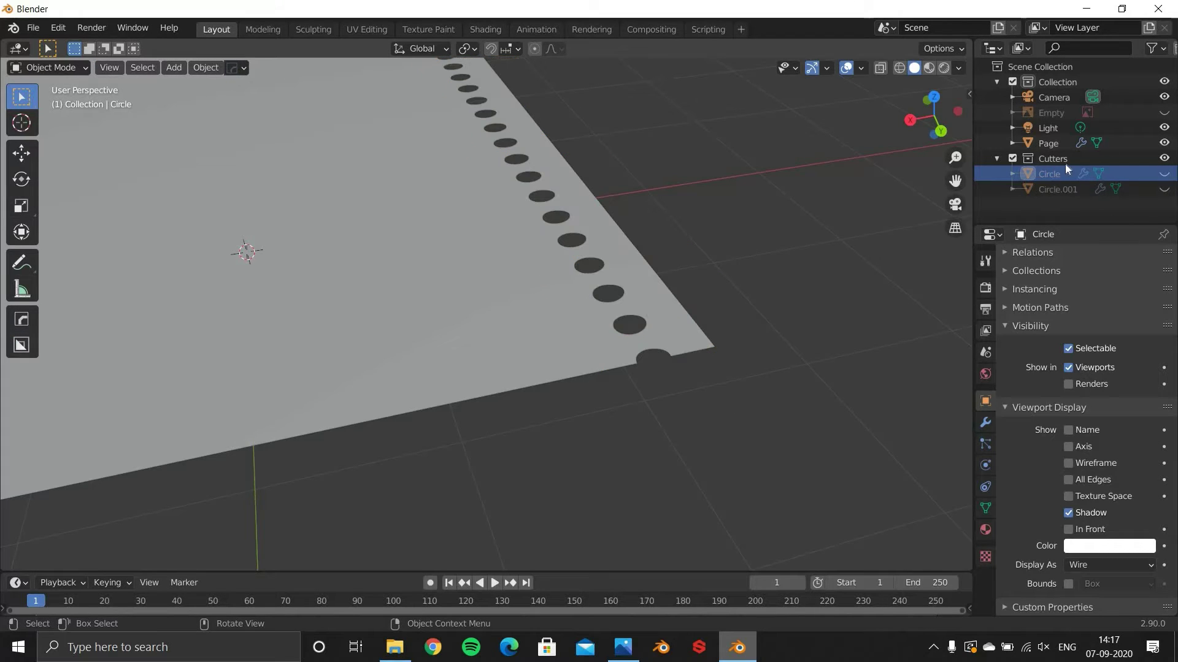
left_click(1163, 189)
middle_click_drag(808, 297, 525, 390)
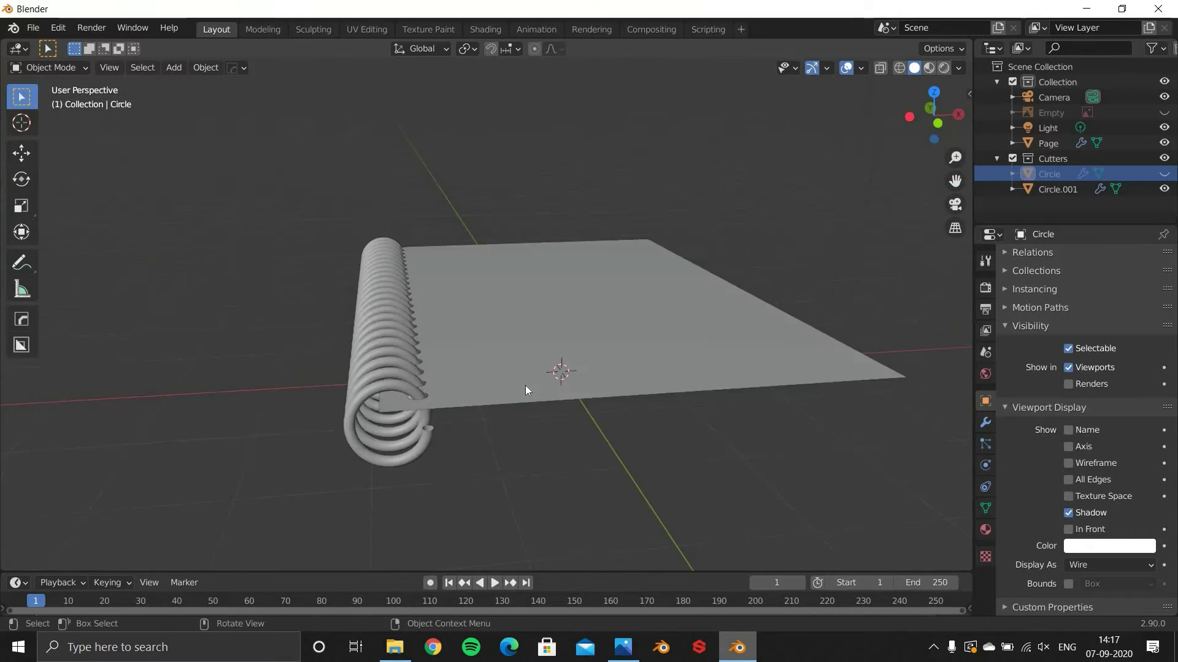
Step: Nudge the page slightly along the Z axis, deselect everything and check how the spiral fits its holes
left_click(526, 390)
key("g")
key("z")
left_click(486, 436)
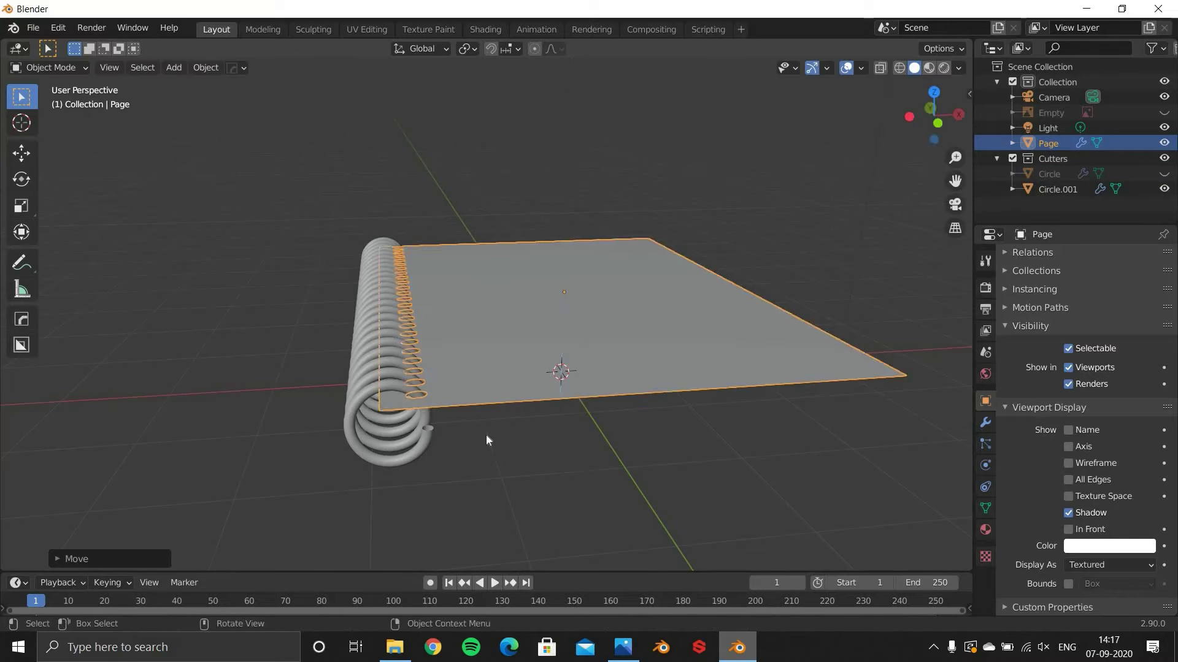
middle_click_drag(485, 436, 483, 482)
key("a")
key("a")
scroll(433, 381, "up", 2)
middle_click_drag(433, 381, 432, 407)
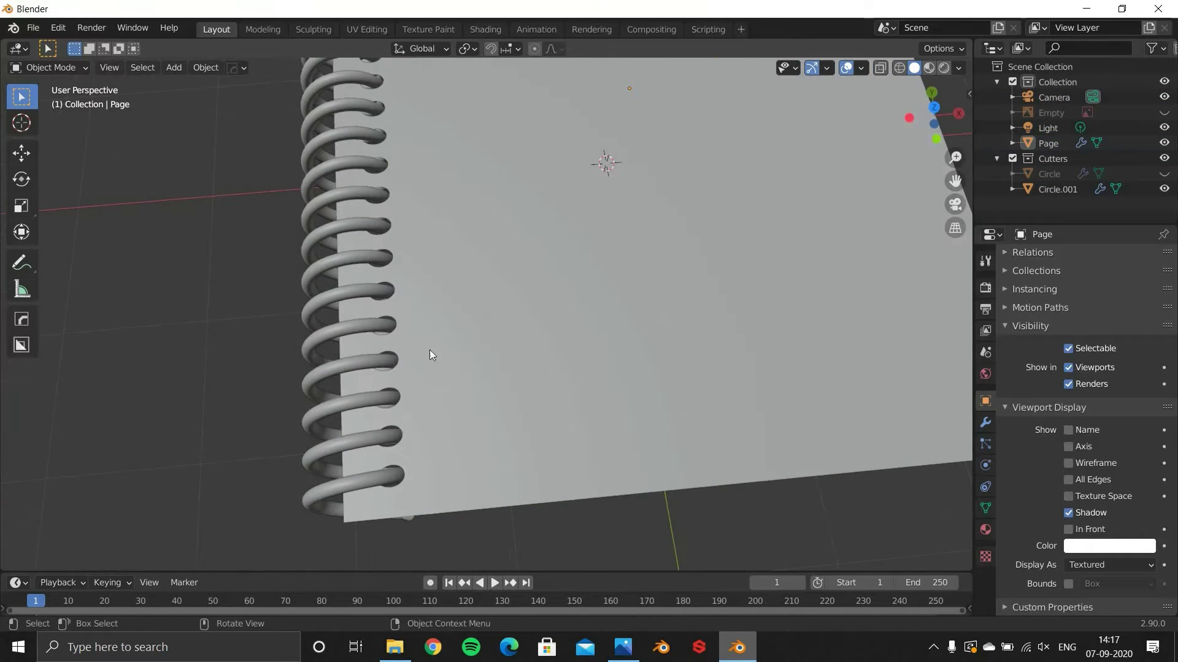
scroll(536, 354, "down", 3)
middle_click_drag(535, 353, 529, 328)
Step: Duplicate the page and keep the copy in the same place as the original
left_click(529, 368)
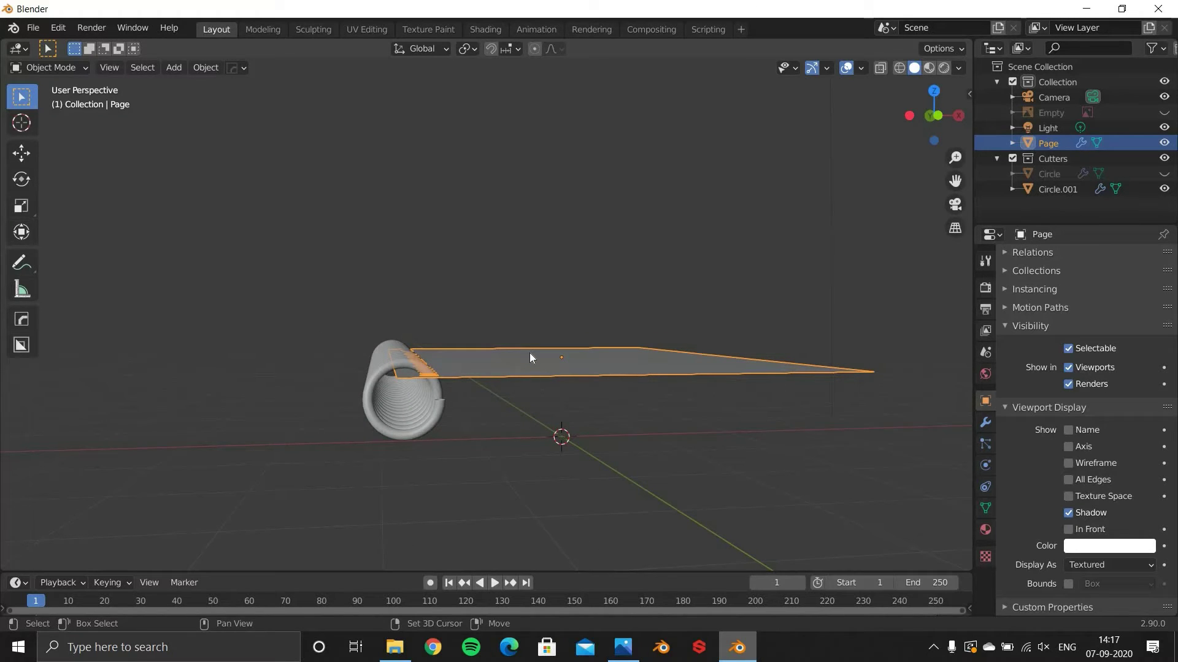
key("shift+d")
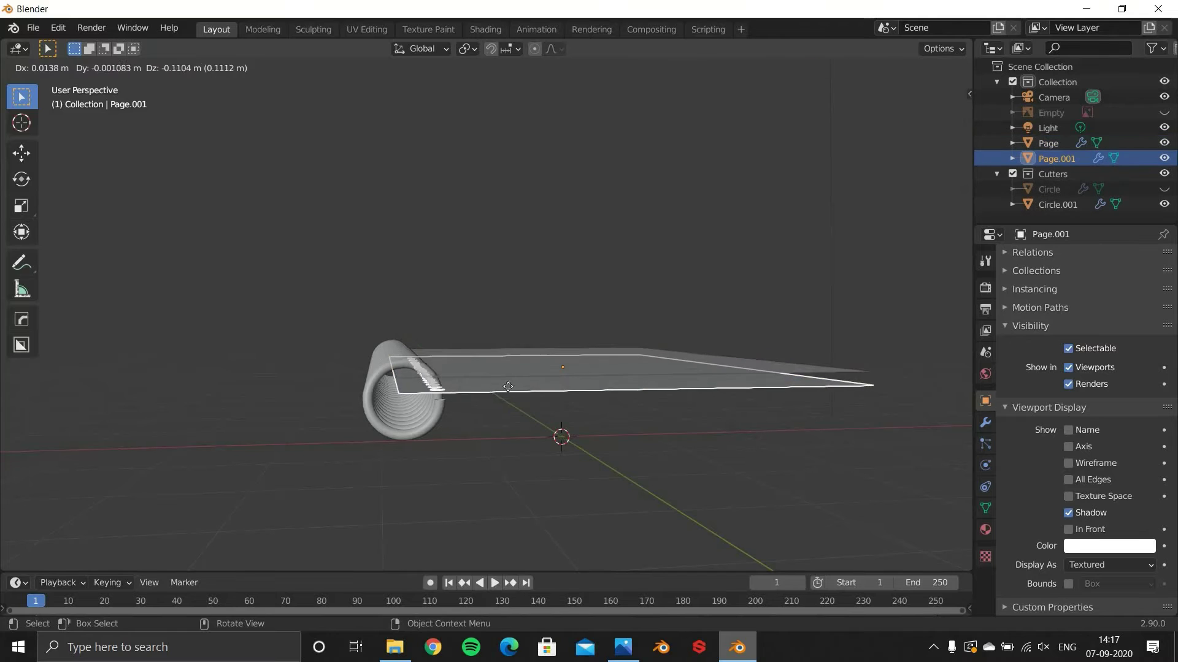
key("z")
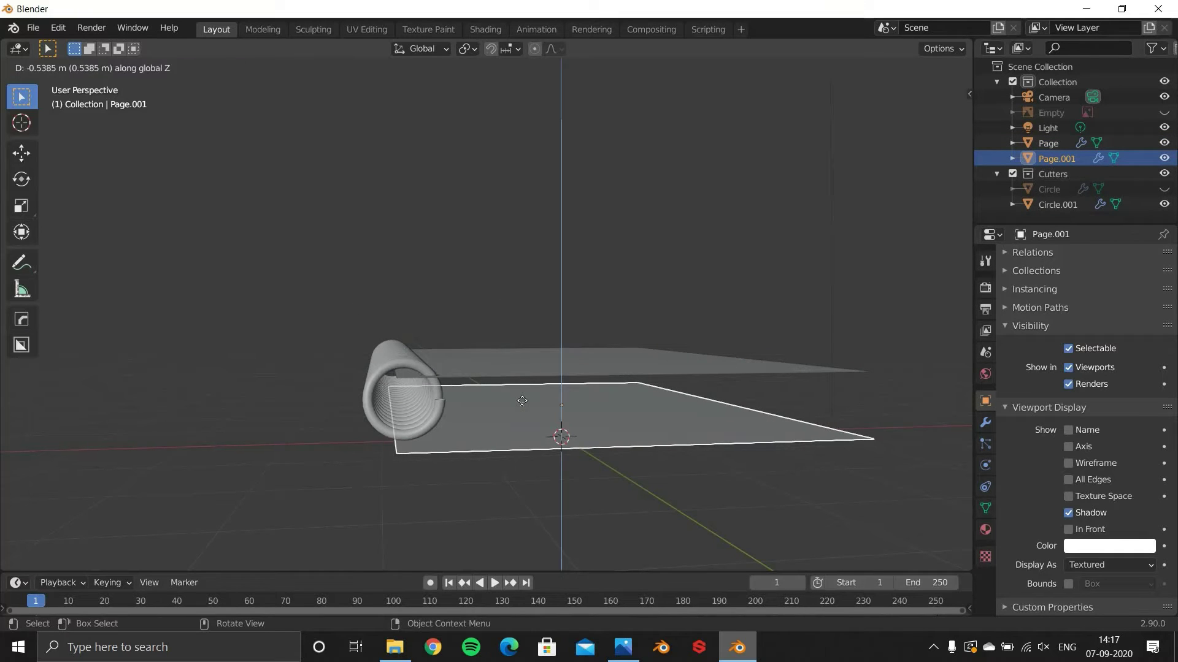
right_click(522, 402)
middle_click_drag(508, 435, 543, 366)
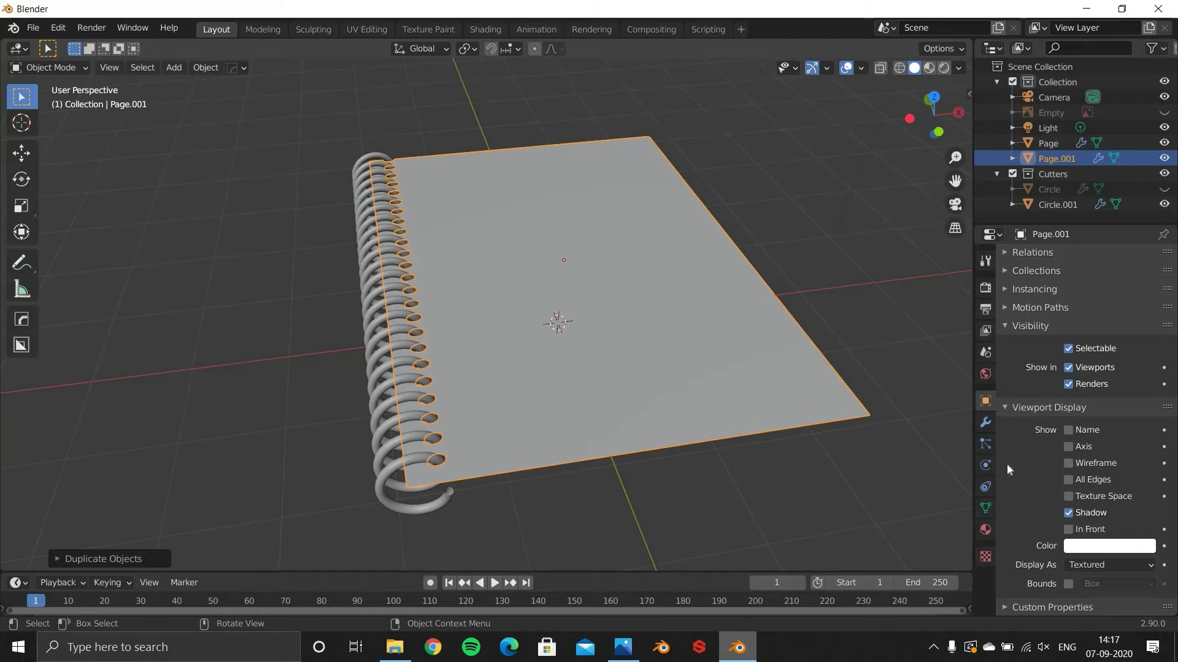
Step: Apply the Boolean modifier on the duplicated page and test that the holes move with it, cancelling the move
left_click(985, 423)
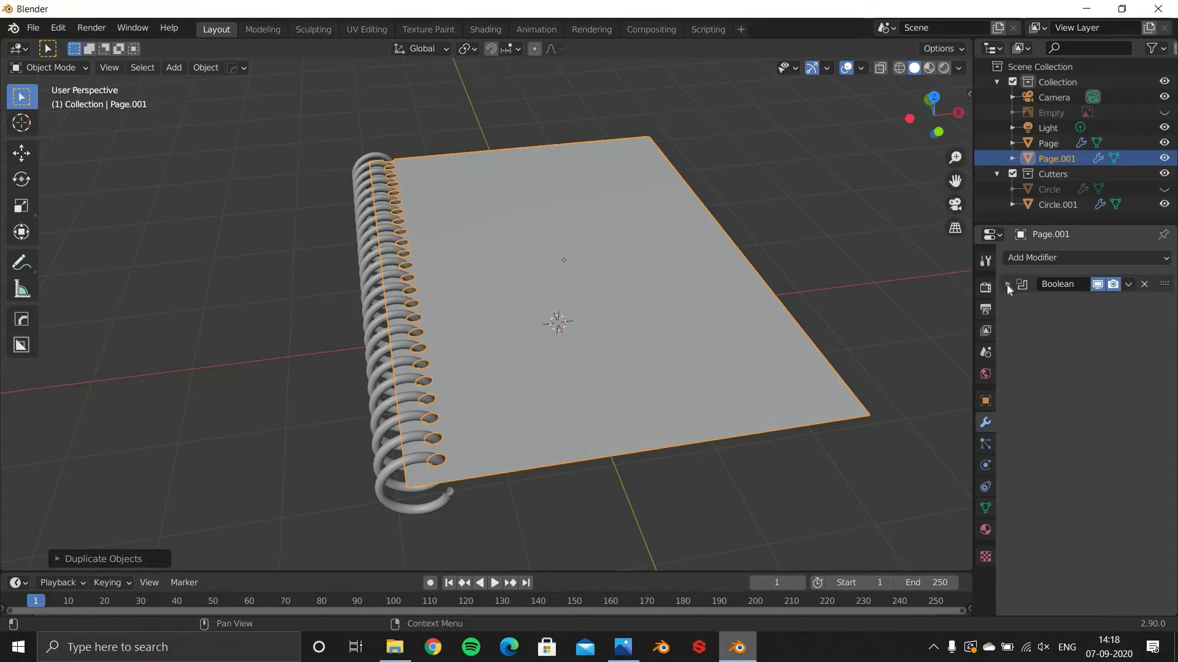
left_click(1008, 284)
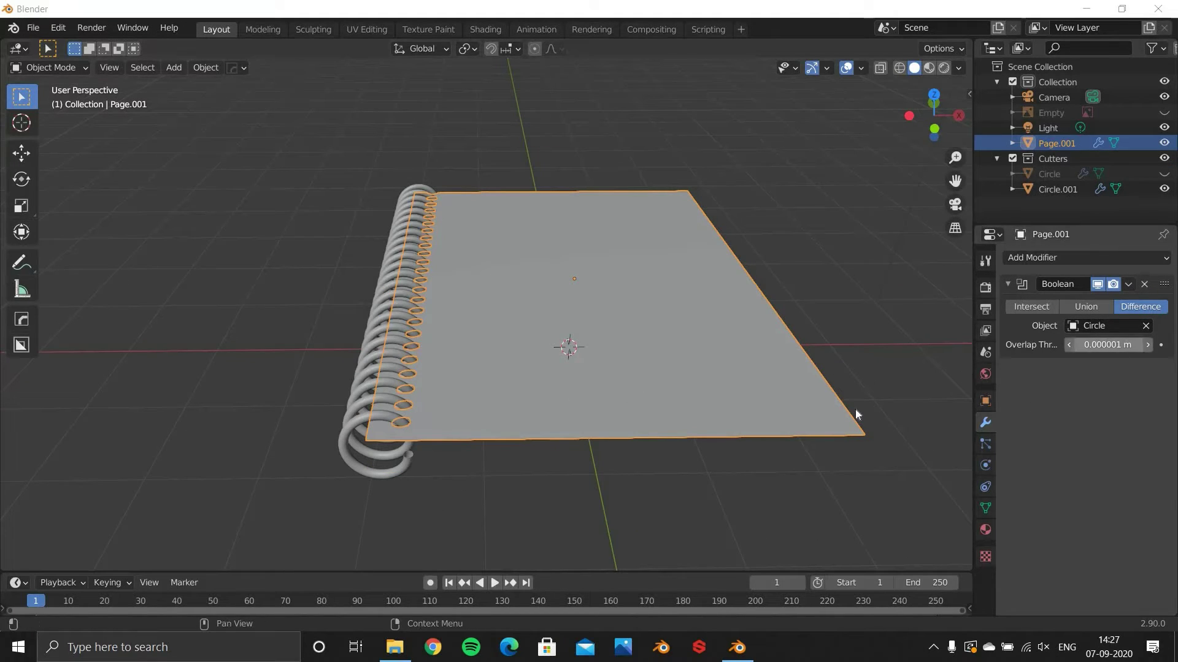
left_click(1128, 286)
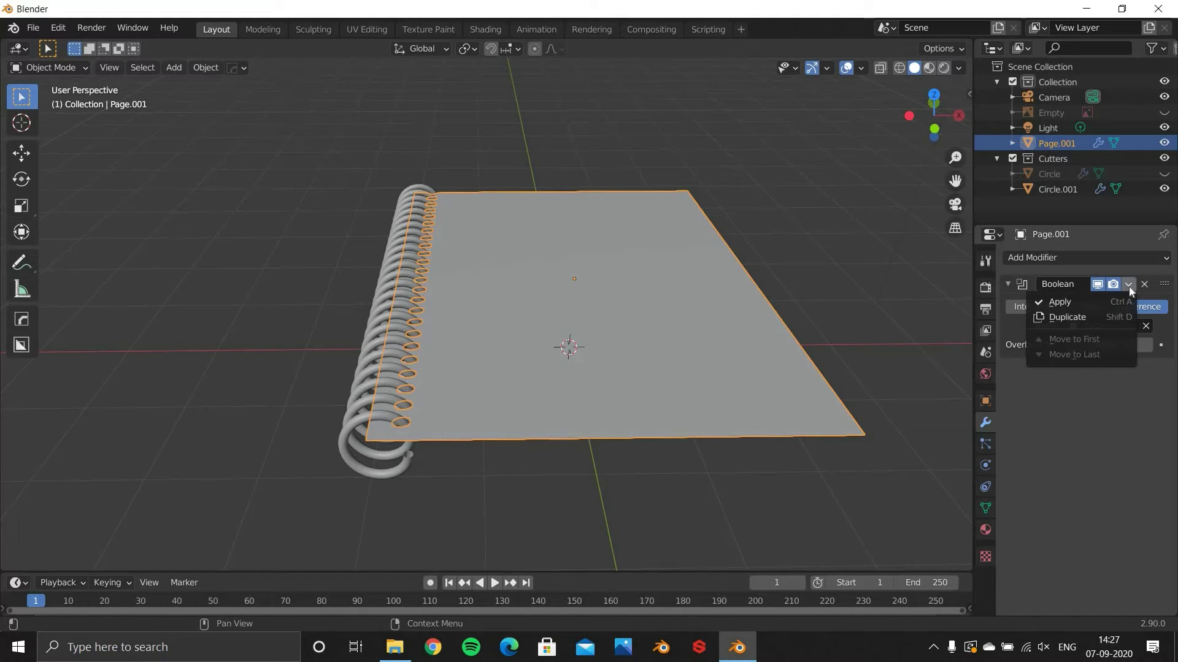
left_click(1092, 300)
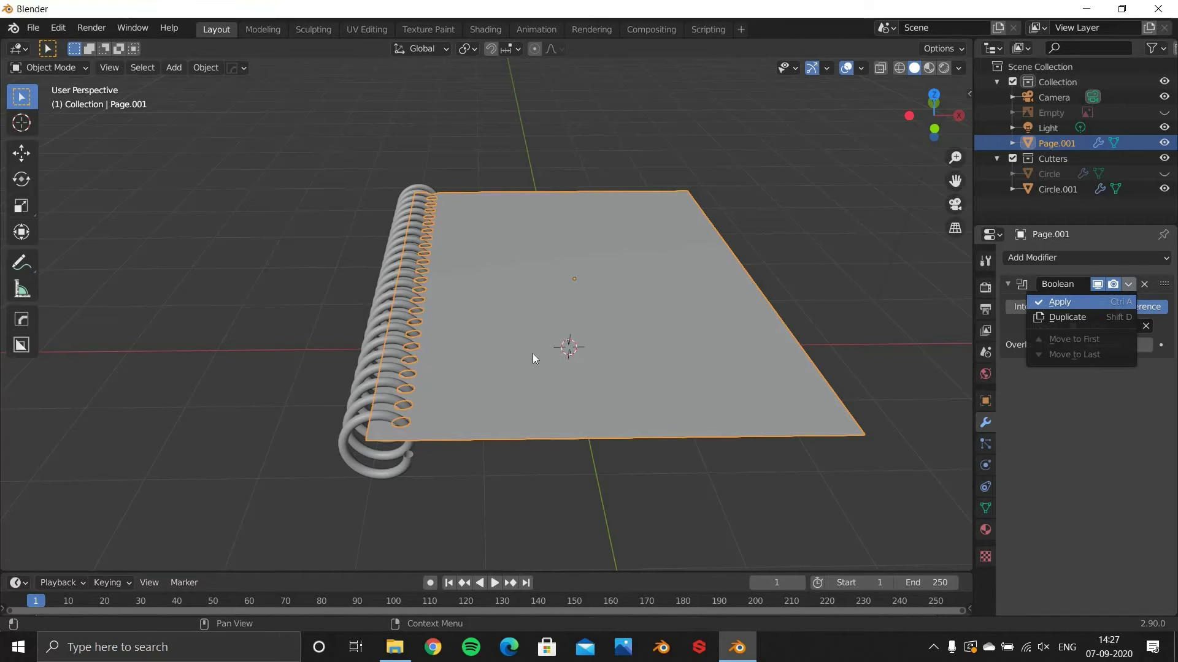
key("g")
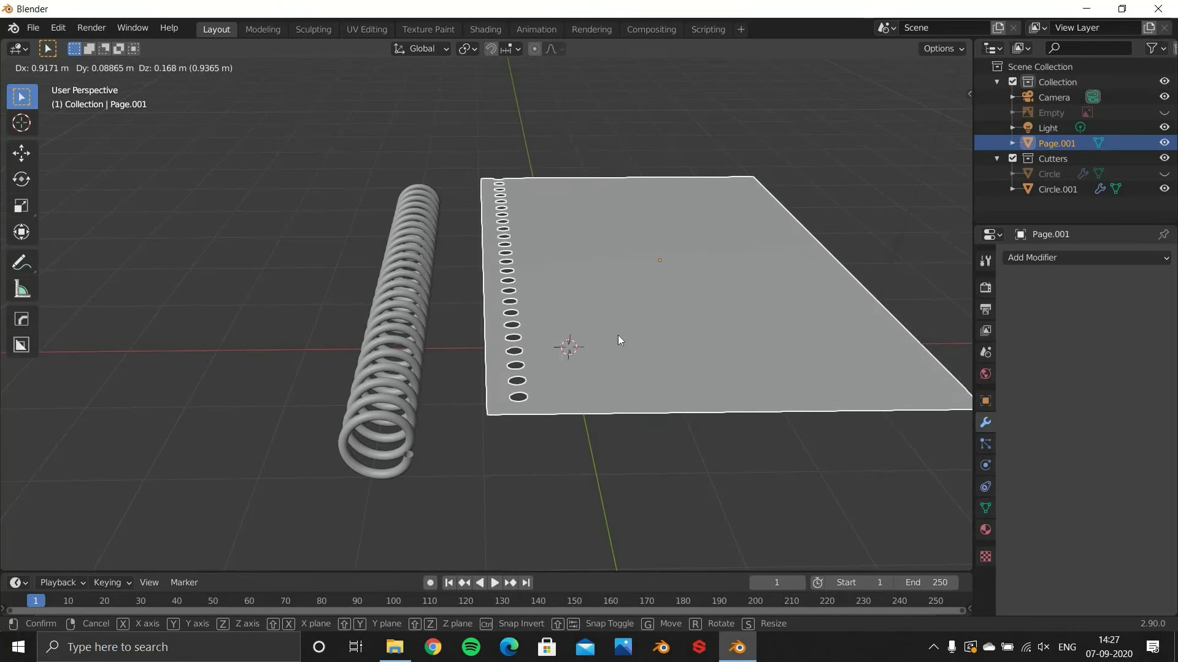
key("Escape")
Step: Adjust the page's height along the Z axis so it sits in the upper part of the spiral
key("z")
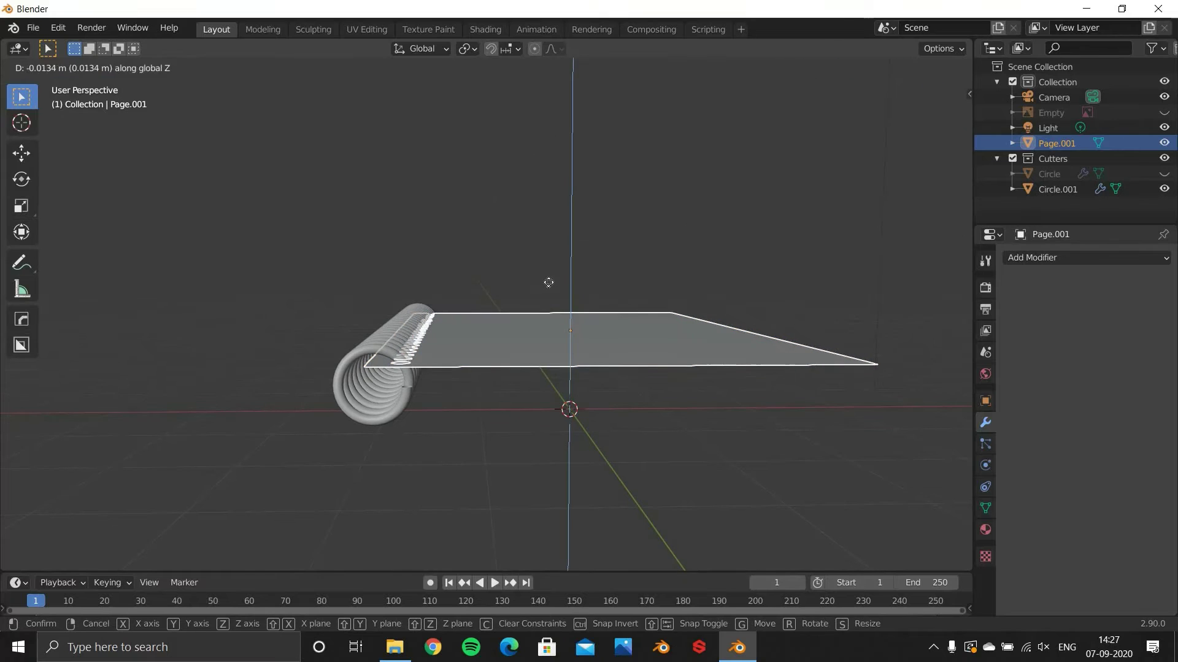
left_click(543, 396)
scroll(482, 354, "up", 2)
scroll(503, 359, "left", 2)
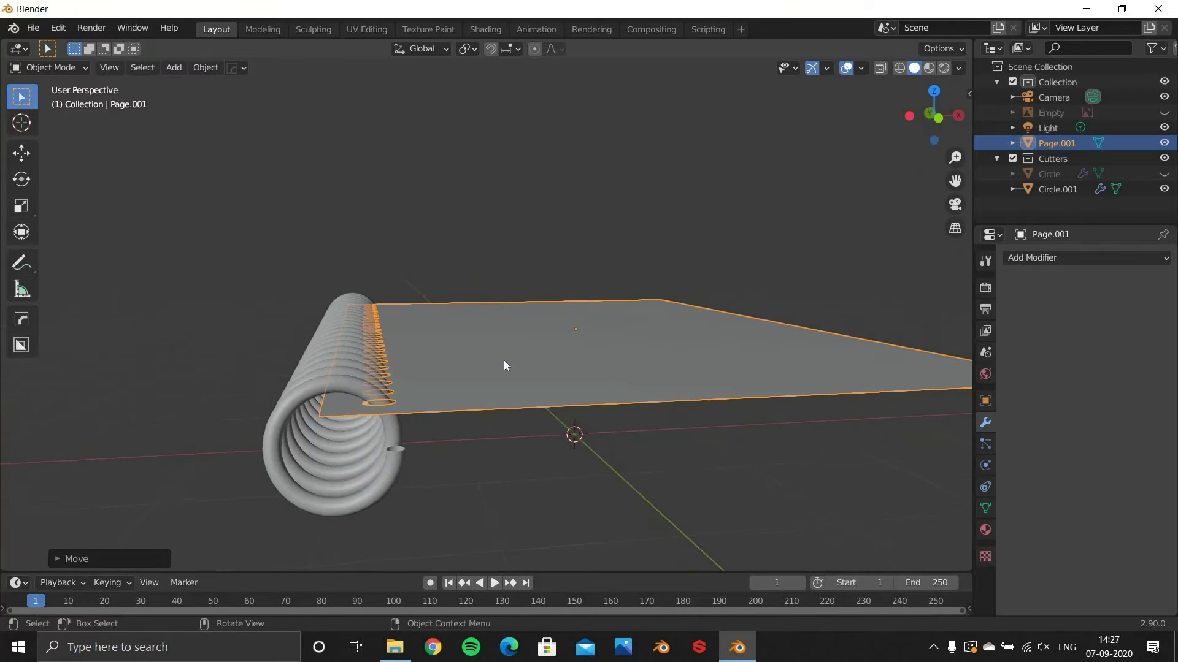
Step: Duplicate the page along the Z axis and place the copy about 0.01 m below it
key("shift+d")
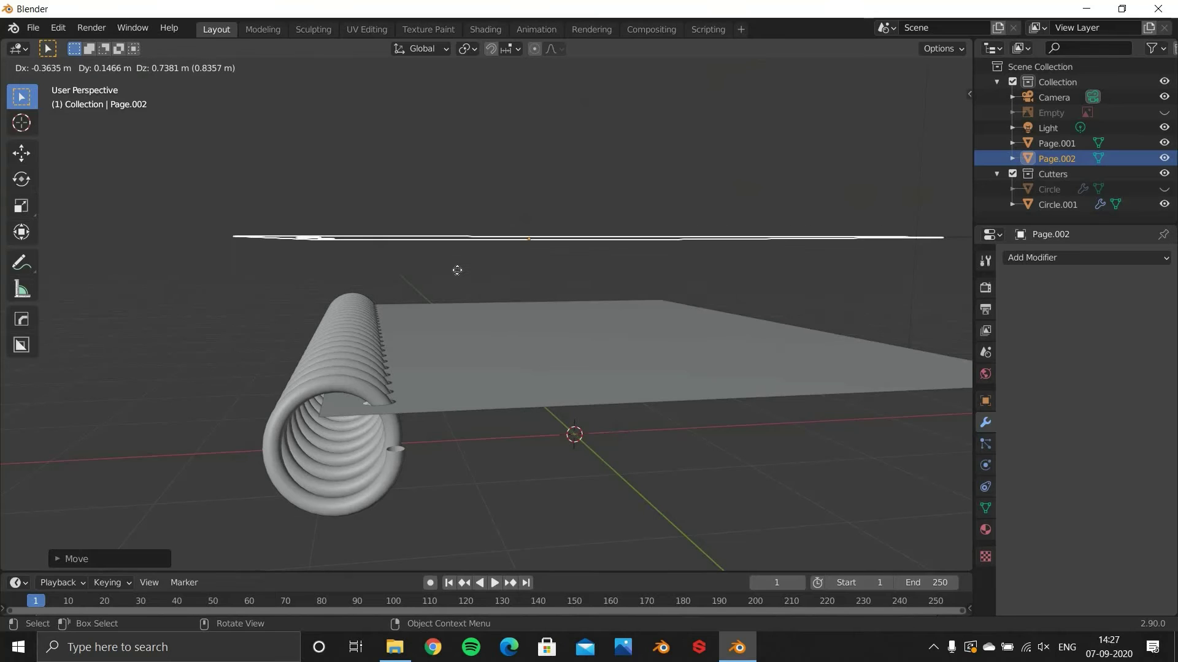
type("z")
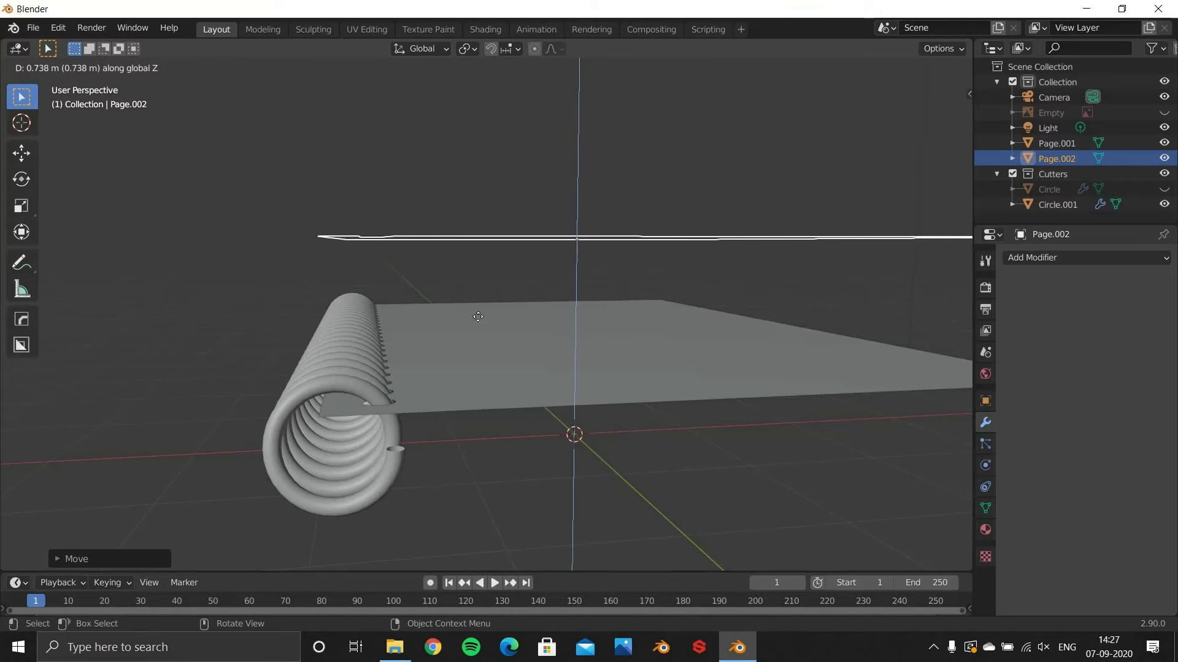
type("1")
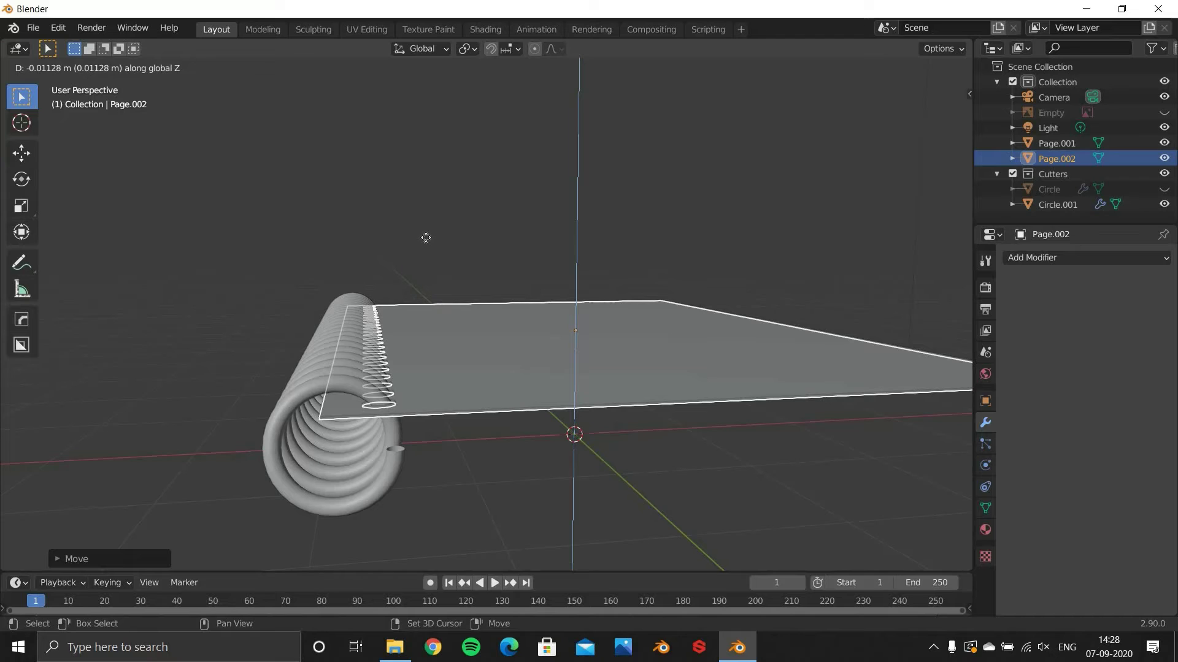
left_click(427, 263)
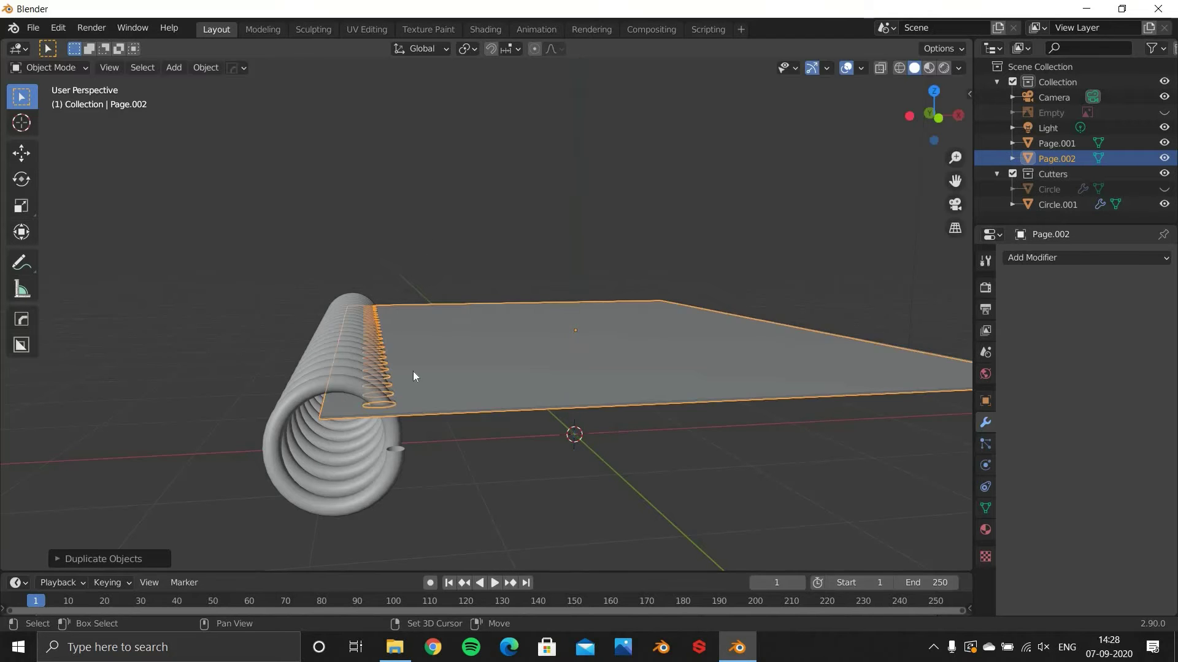
middle_click_drag(413, 376, 435, 431)
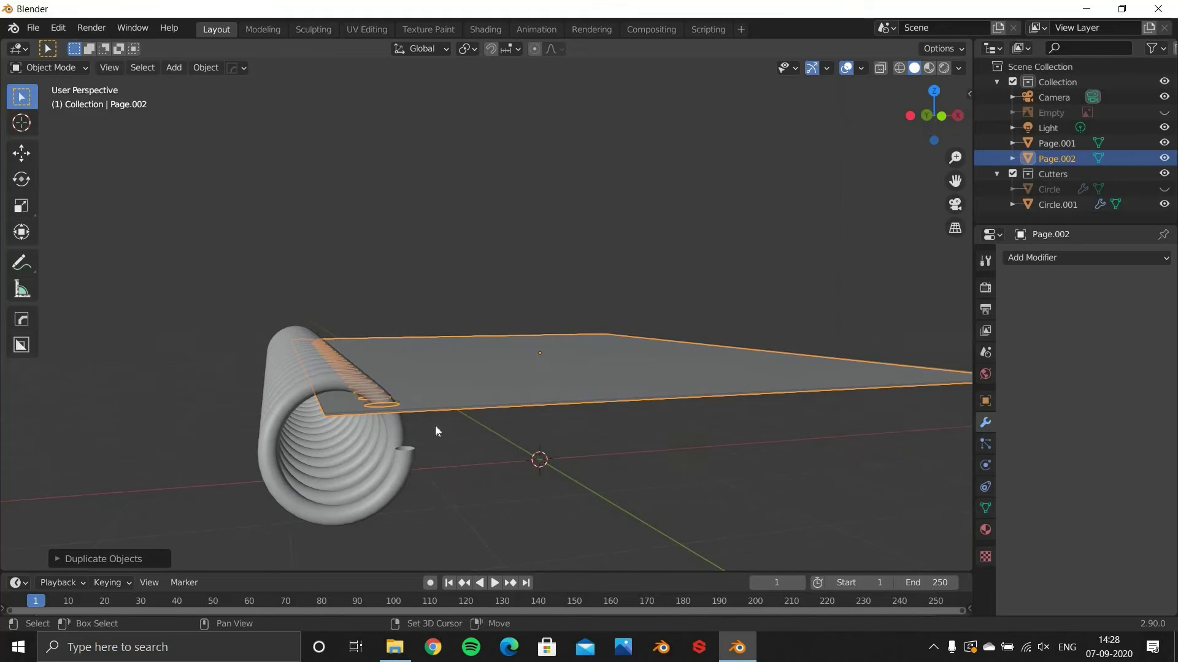
Step: Repeat the offset page duplication 34 times to build a downward stack of pages inside the spiral, then deselect
key("shift+r")
key("shift+r")
key("shift+r")
key("shift+r")
key("shift+r")
key("shift+r")
key("shift+r")
key("shift+r")
key("shift+r")
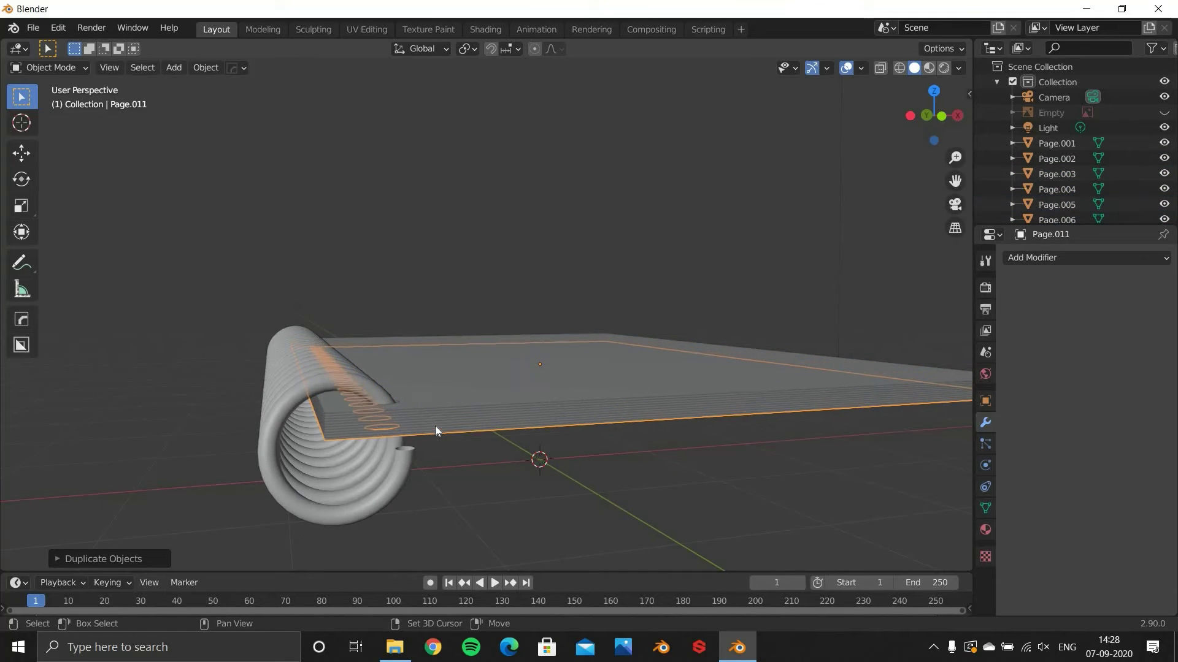
key("shift+r")
key("shift+r")
key("shift+r")
key("shift+r")
key("shift+r")
key("shift+r")
key("shift+r")
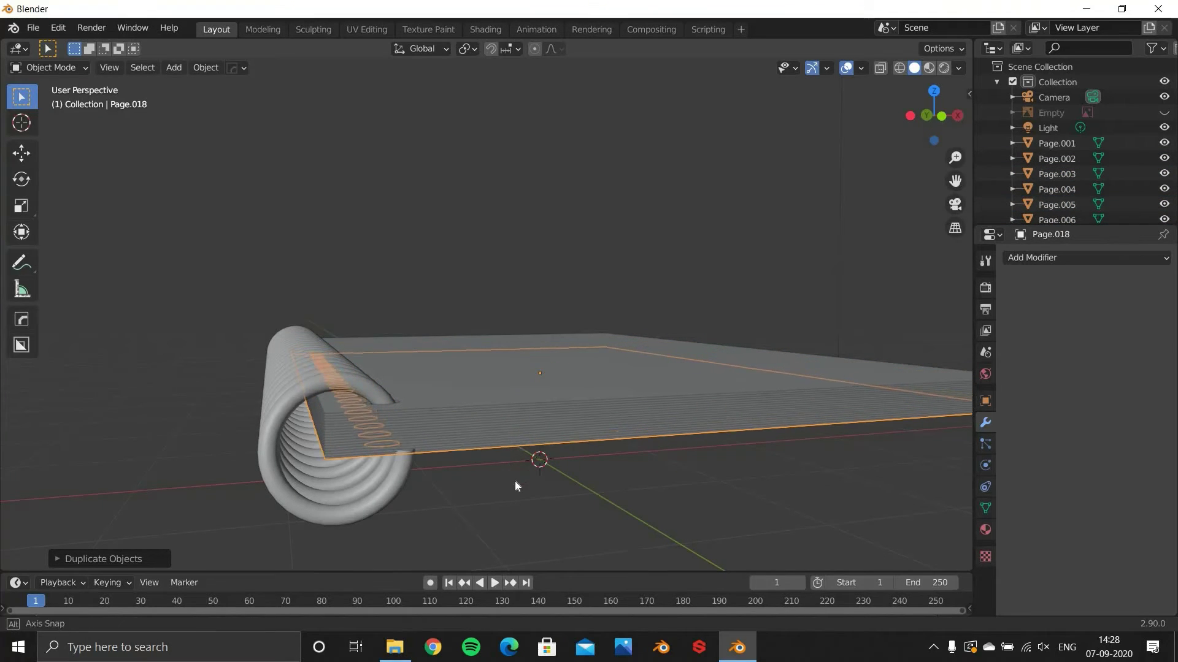
middle_click_drag(515, 486, 454, 440)
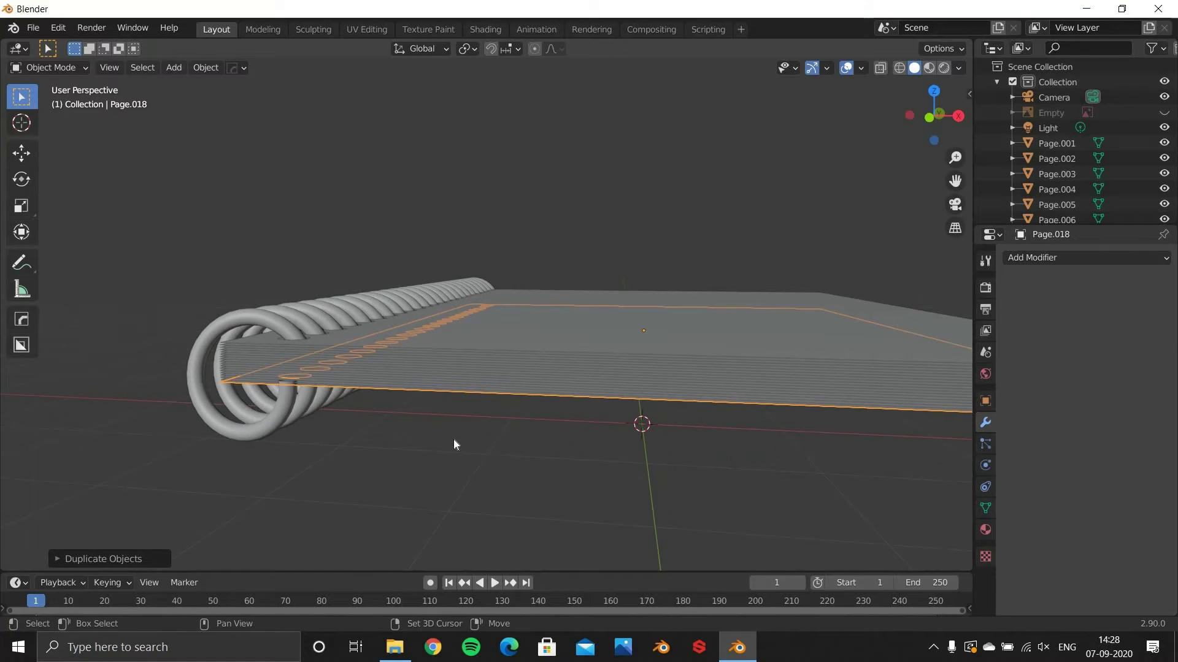
key("shift+r")
key("shift+r")
key("shift+r")
key("shift+r")
key("shift+r")
key("shift+r")
key("shift+r")
key("shift+r")
key("shift+r")
key("shift+r")
key("shift+r")
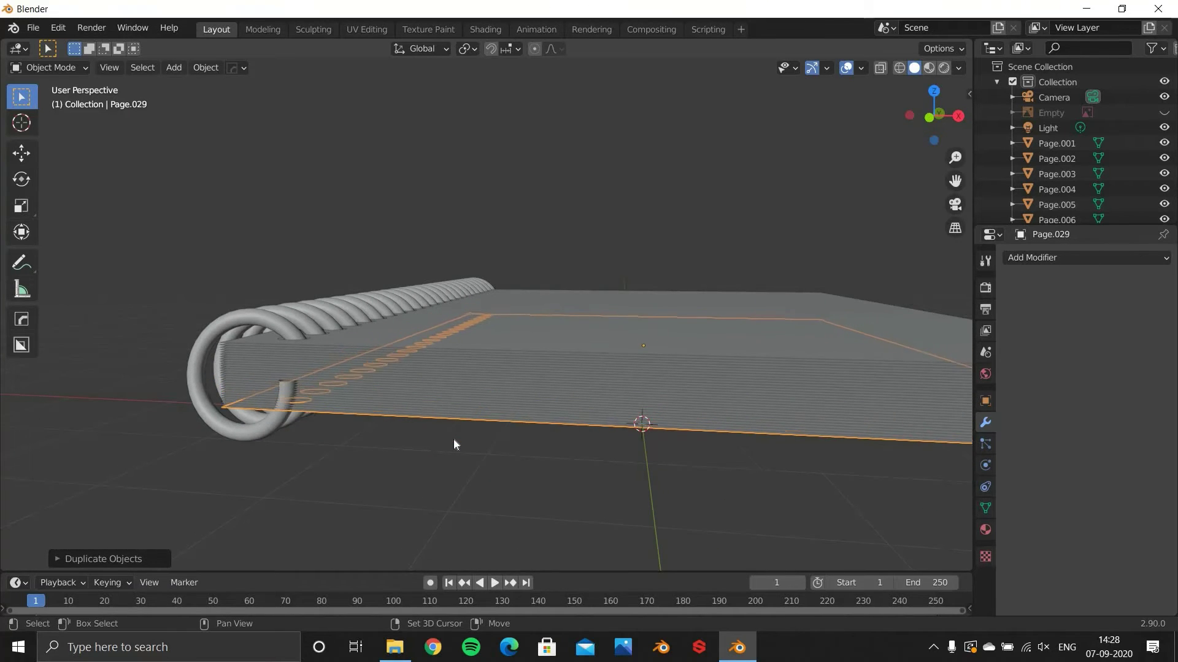
key("shift+r")
key("shift+r")
key("shift+r")
middle_click_drag(458, 399, 484, 459)
key("shift+r")
key("shift+r")
key("shift+r")
middle_click_drag(433, 411, 445, 409)
key("shift+r")
scroll(636, 332, "down", 4)
middle_click_drag(636, 333, 620, 369)
middle_click_drag(608, 324, 594, 410)
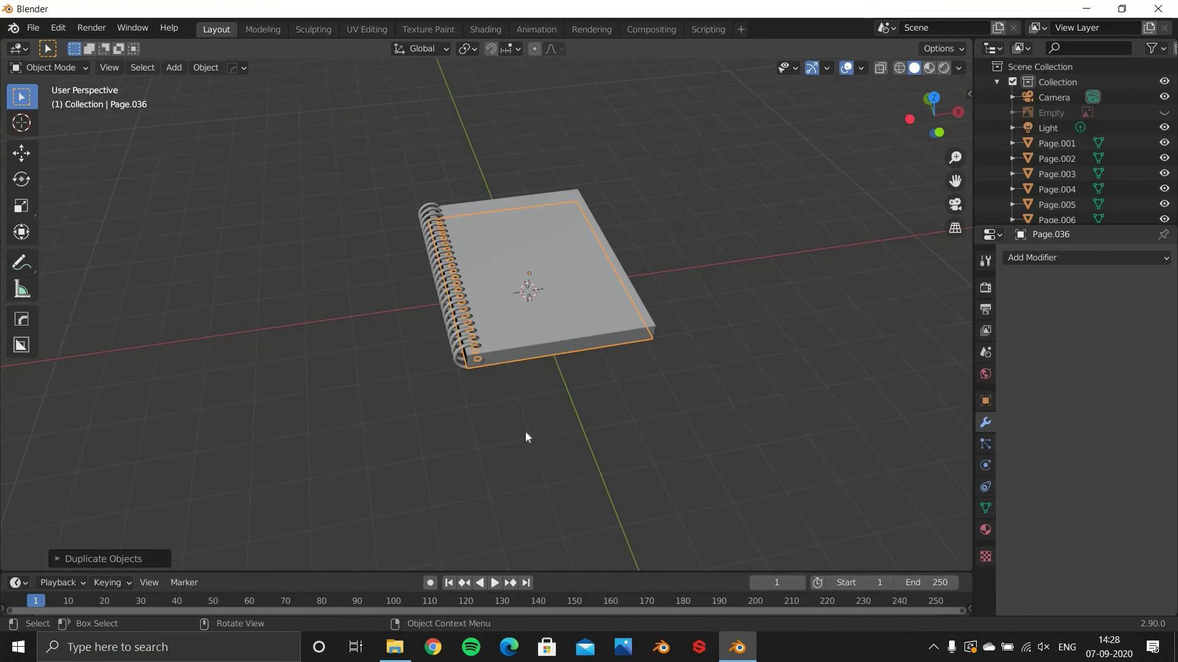
left_click(496, 400)
middle_click_drag(492, 466, 512, 439)
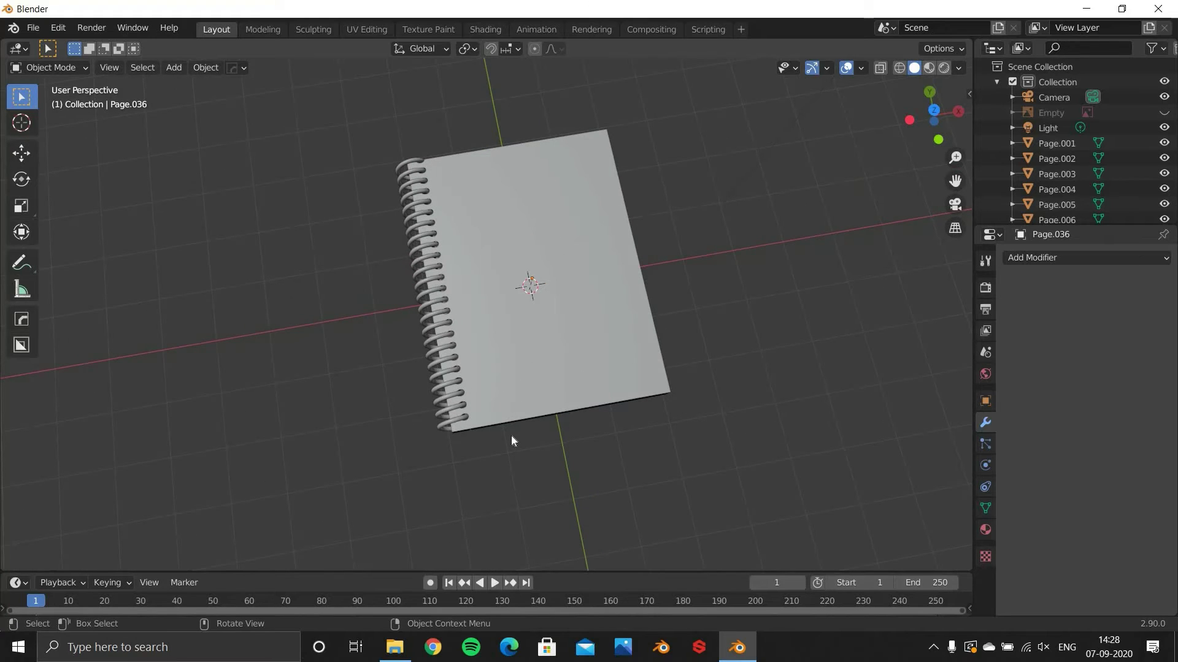
Step: Select all the stacked pages, run Randomize Transform on them and expand its settings
middle_click_drag(548, 323, 569, 306)
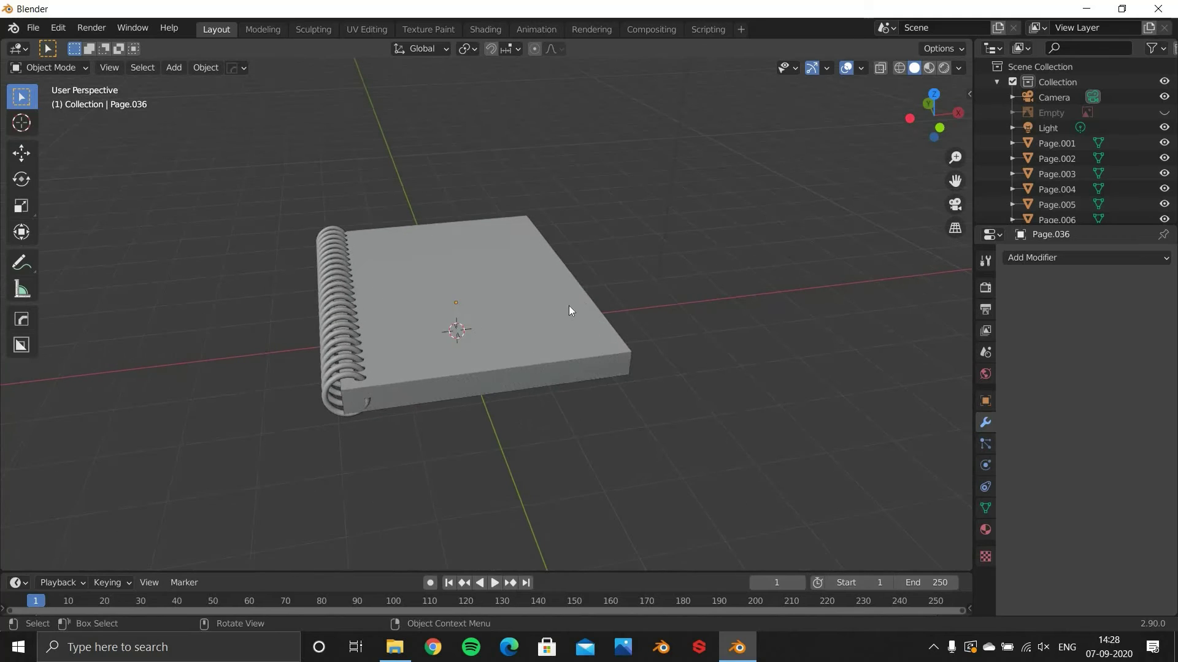
left_click_drag(571, 307, 649, 447)
middle_click_drag(539, 358, 386, 307)
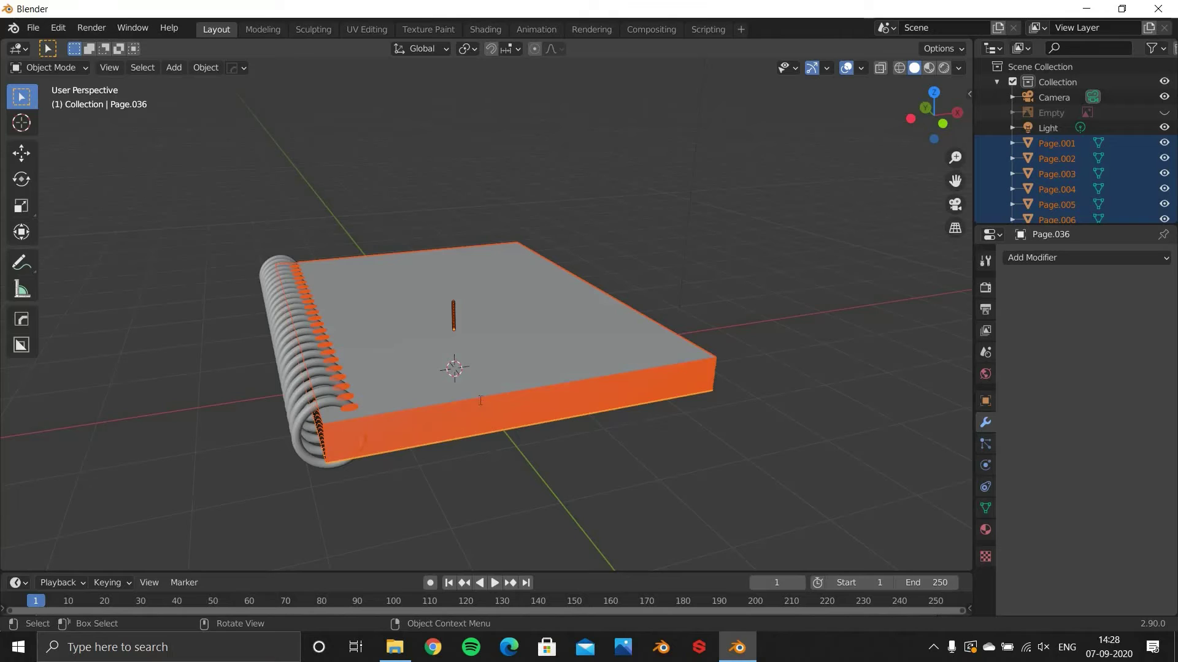
key("F3")
type("rand")
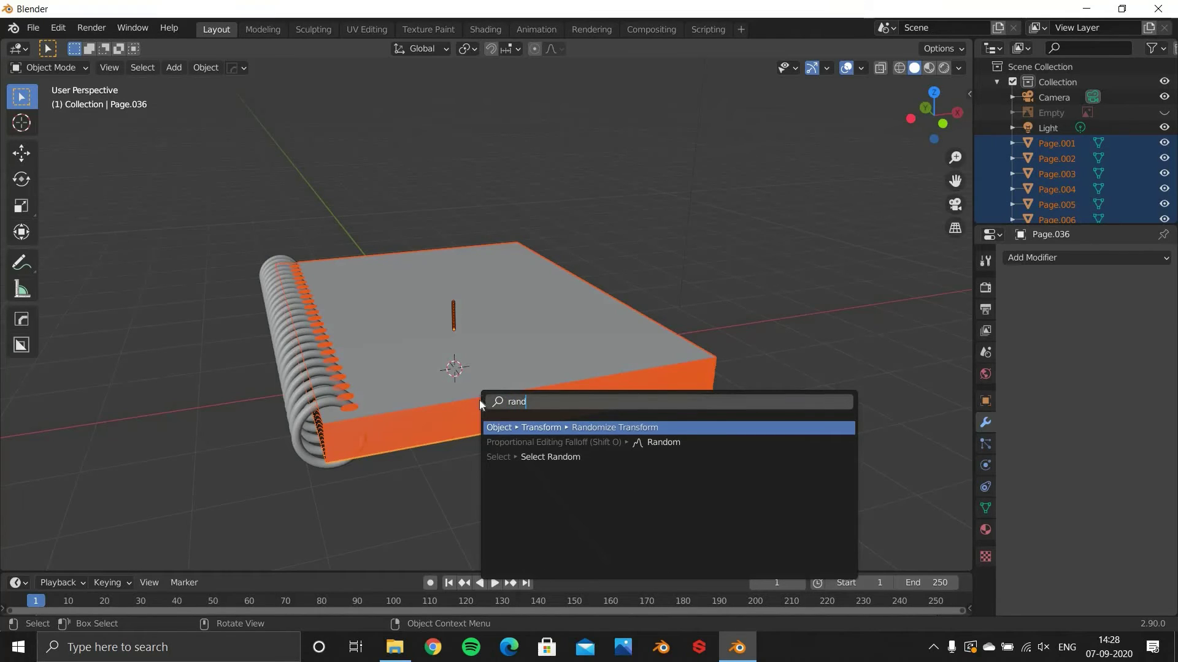
key("Return")
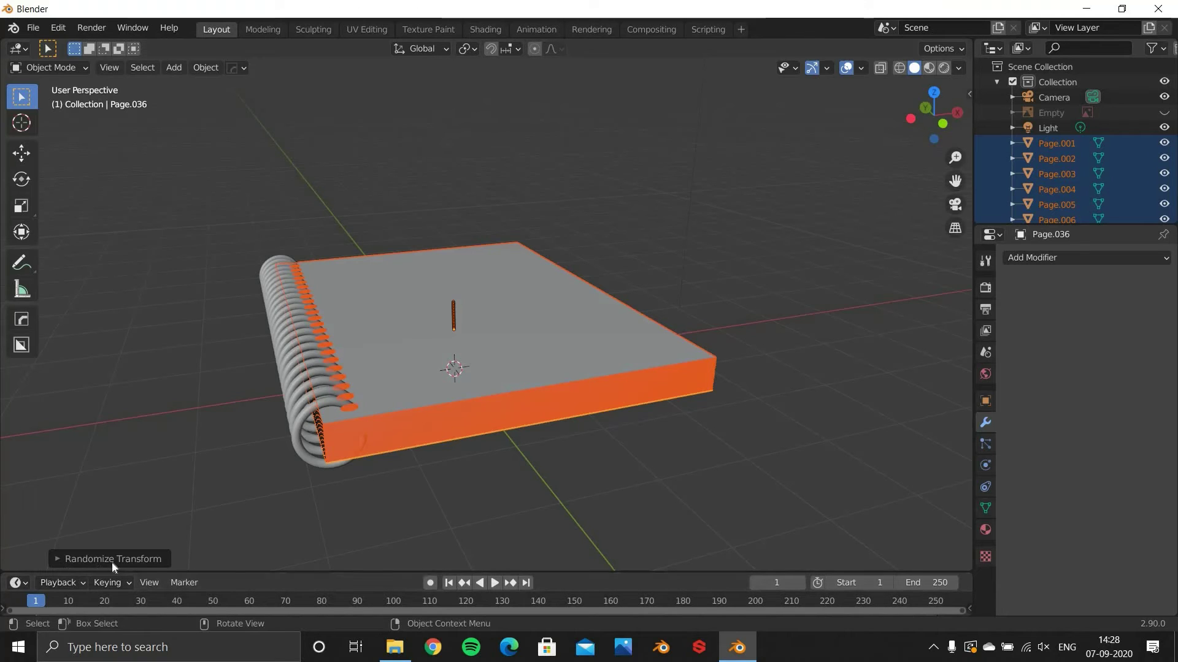
left_click(58, 560)
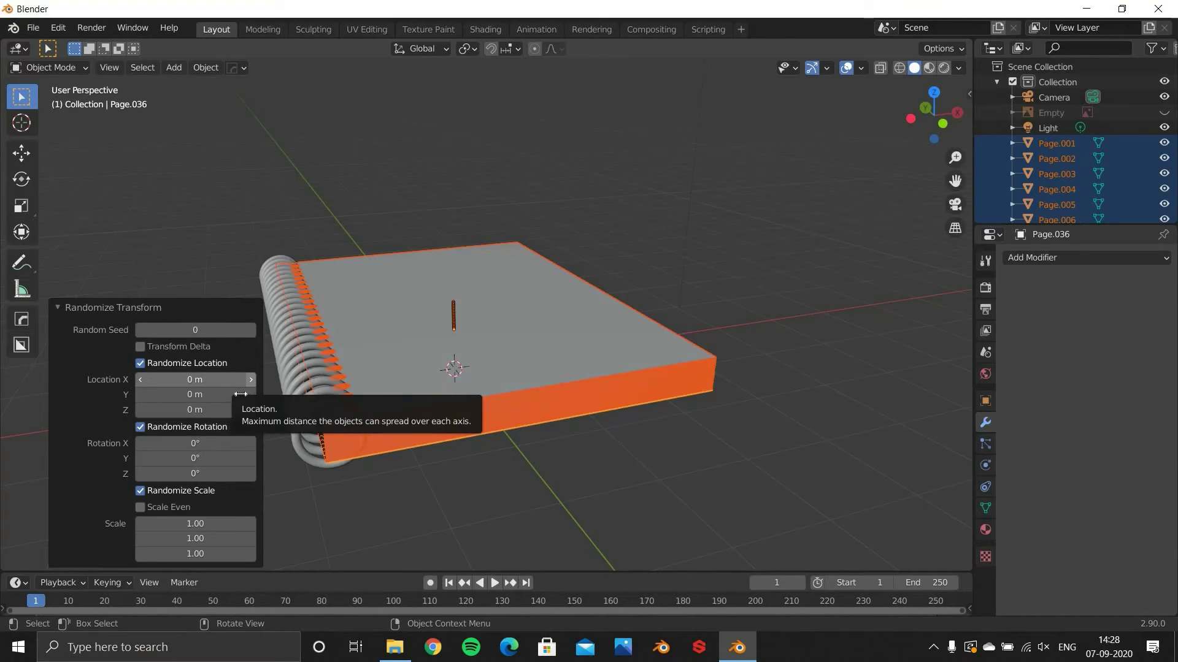
Step: Set the pages' random X location spread to 0.04 m, trying slightly larger values for comparison
left_click(252, 381)
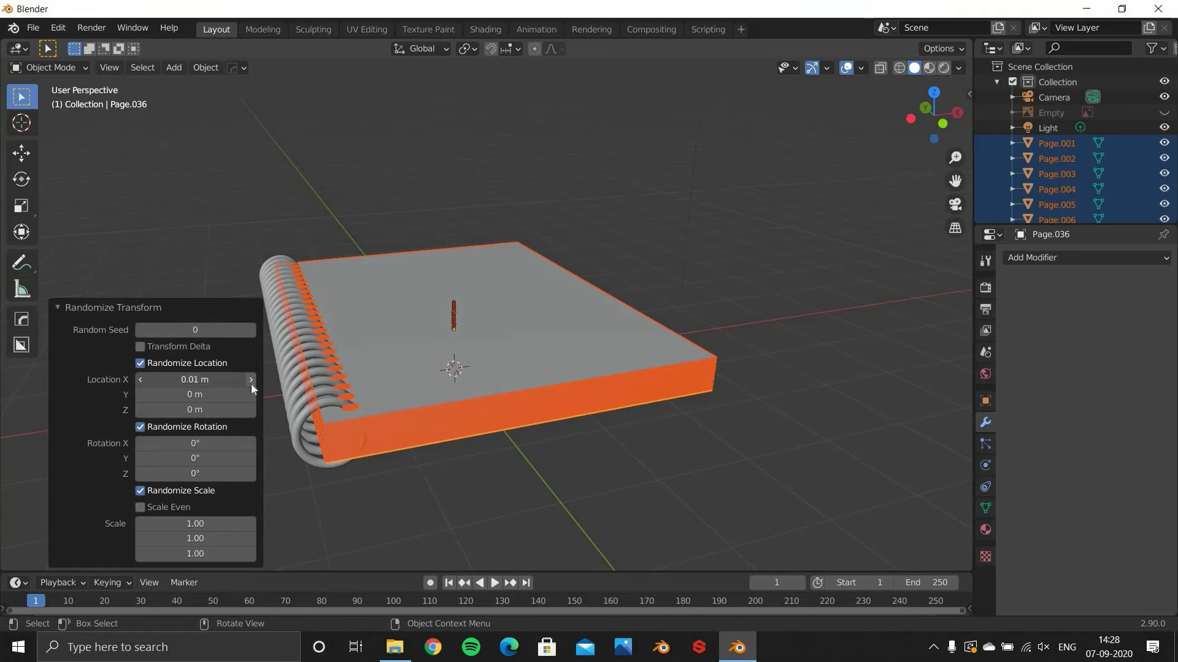
left_click(251, 384)
left_click(252, 385)
left_click(252, 385)
left_click(139, 379)
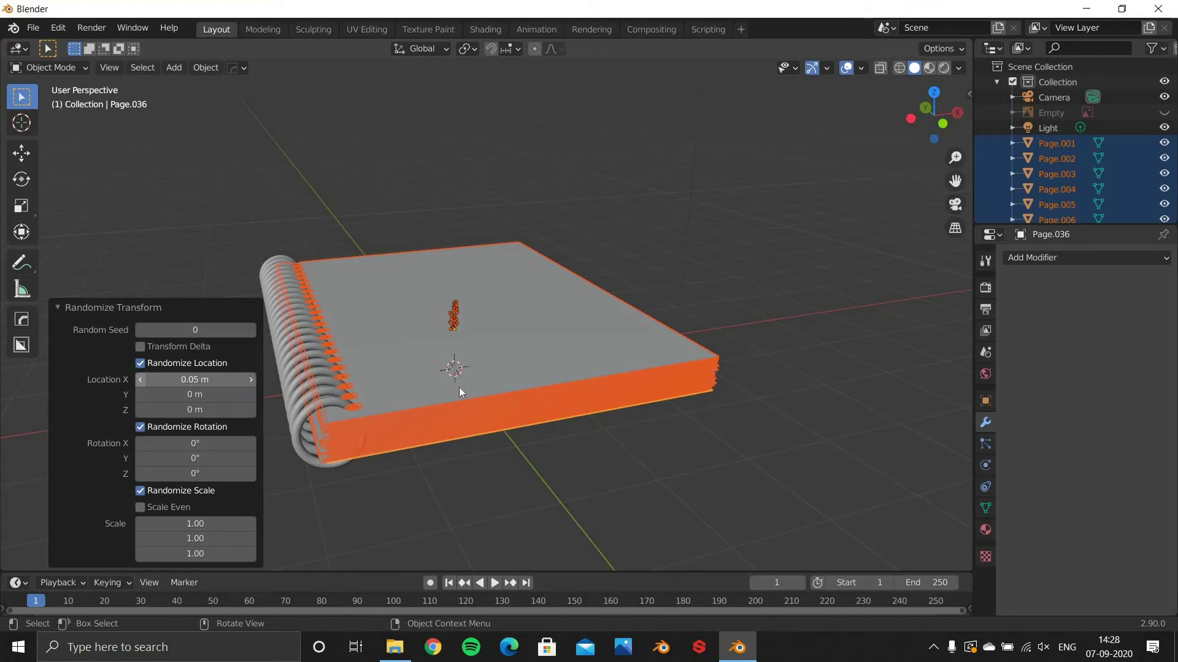
middle_click_drag(452, 384, 416, 349, "shift")
scroll(415, 350, "up", 5)
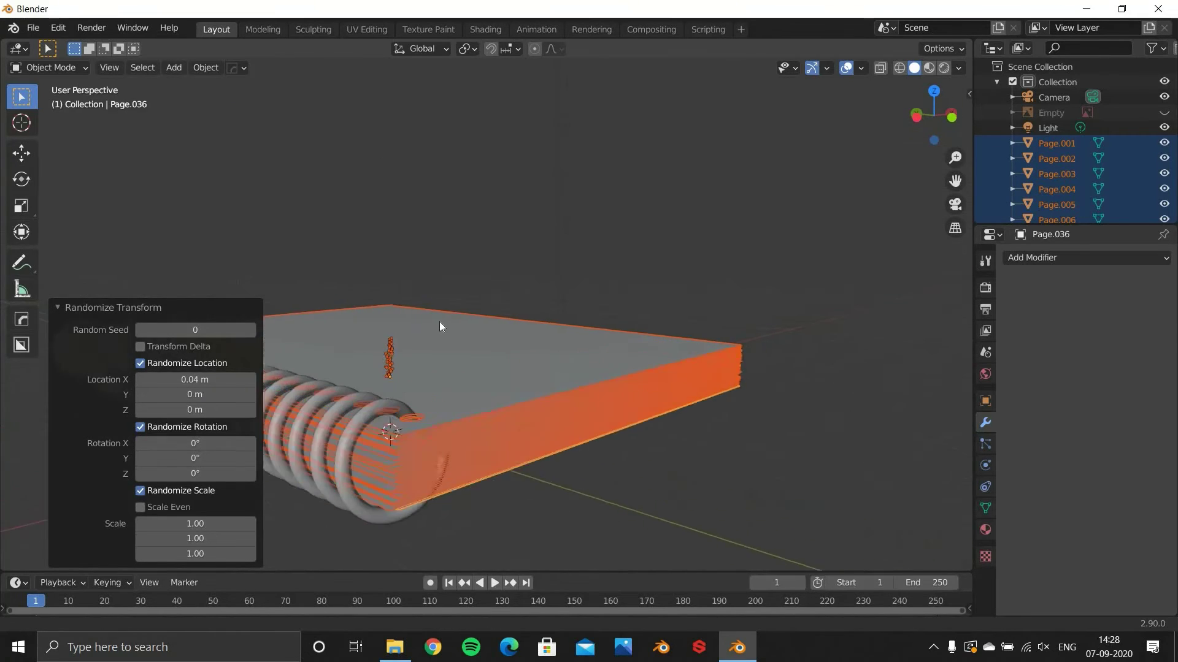
middle_click_drag(291, 420, 264, 398)
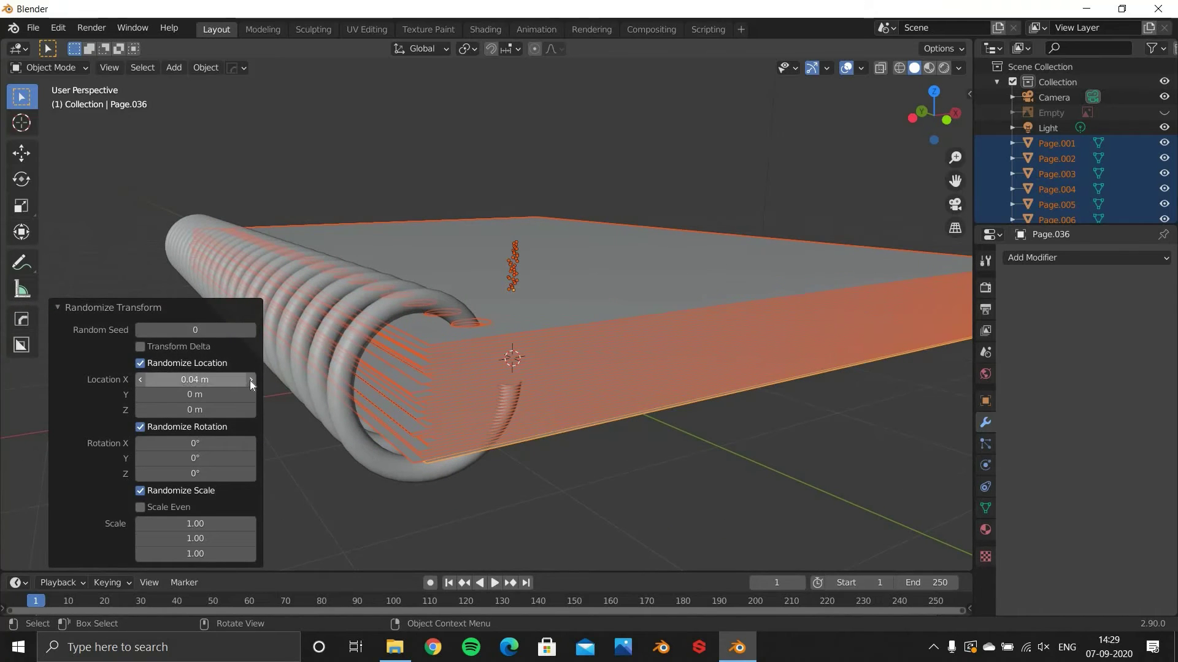
left_click(251, 380)
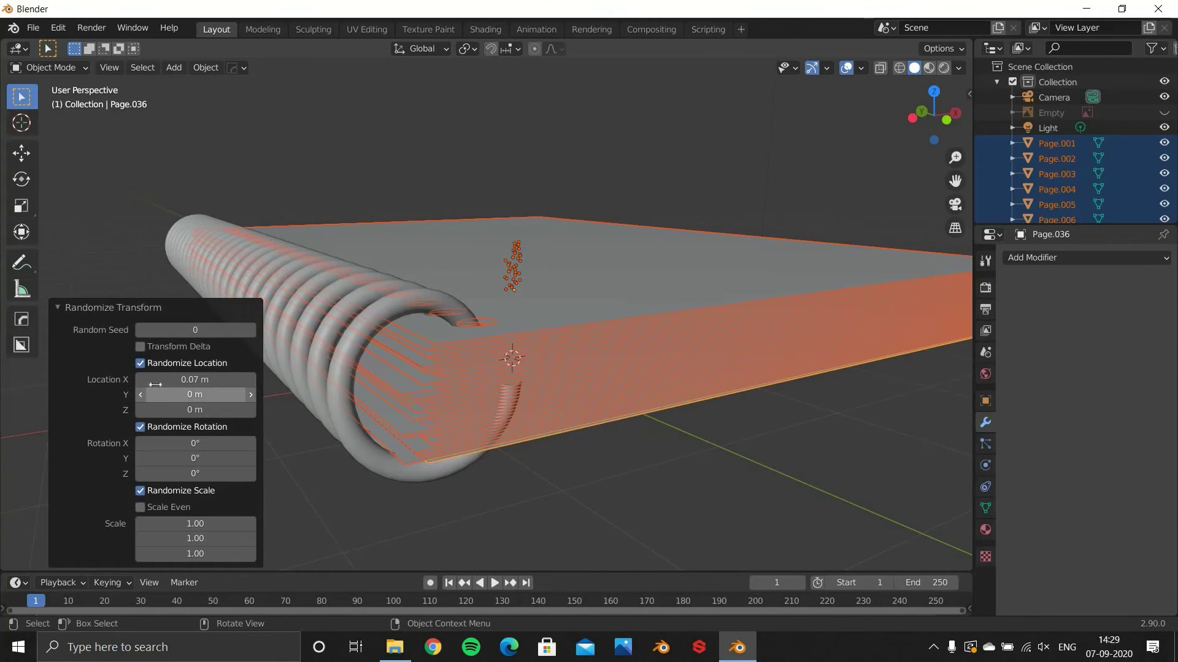
left_click(142, 380)
left_click(142, 379)
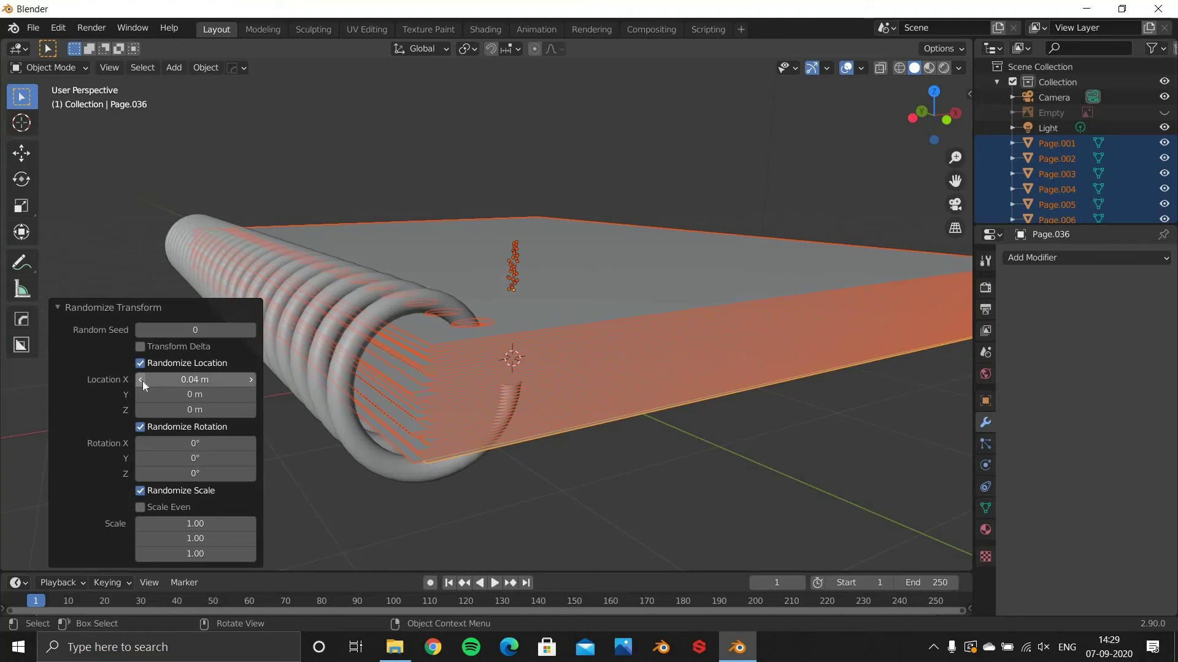
Step: Set the pages' random location spread to 0.03 m in Y and 0.001 m in Z, and deselect everything
left_click(251, 395)
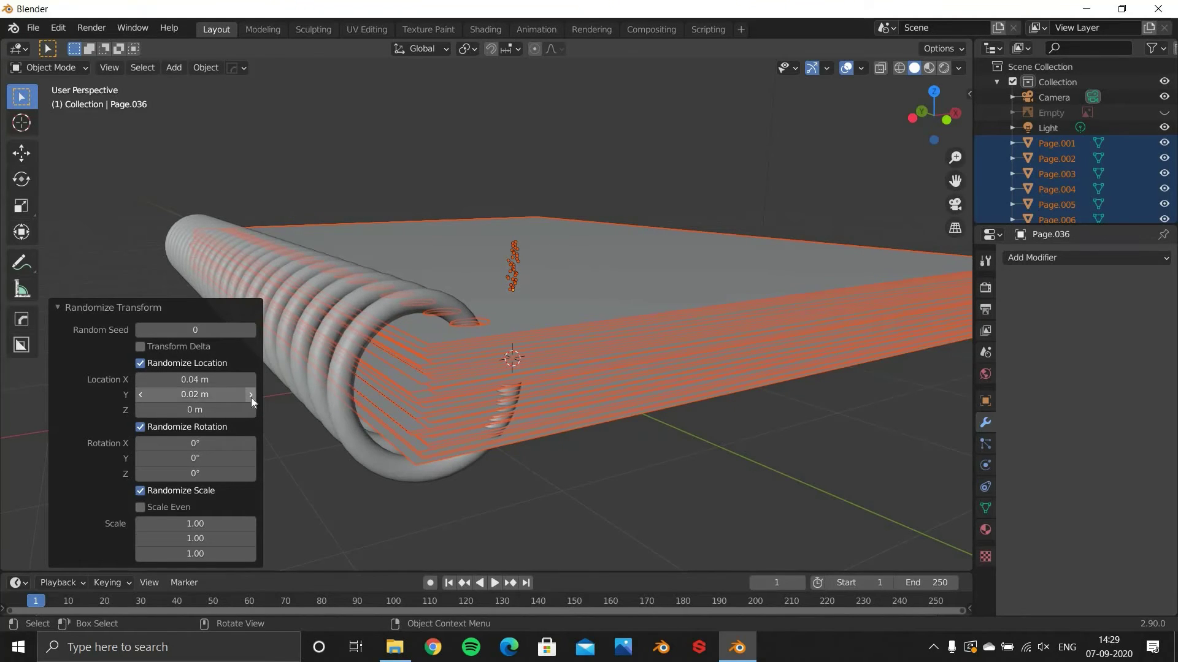
middle_click_drag(447, 407, 472, 451)
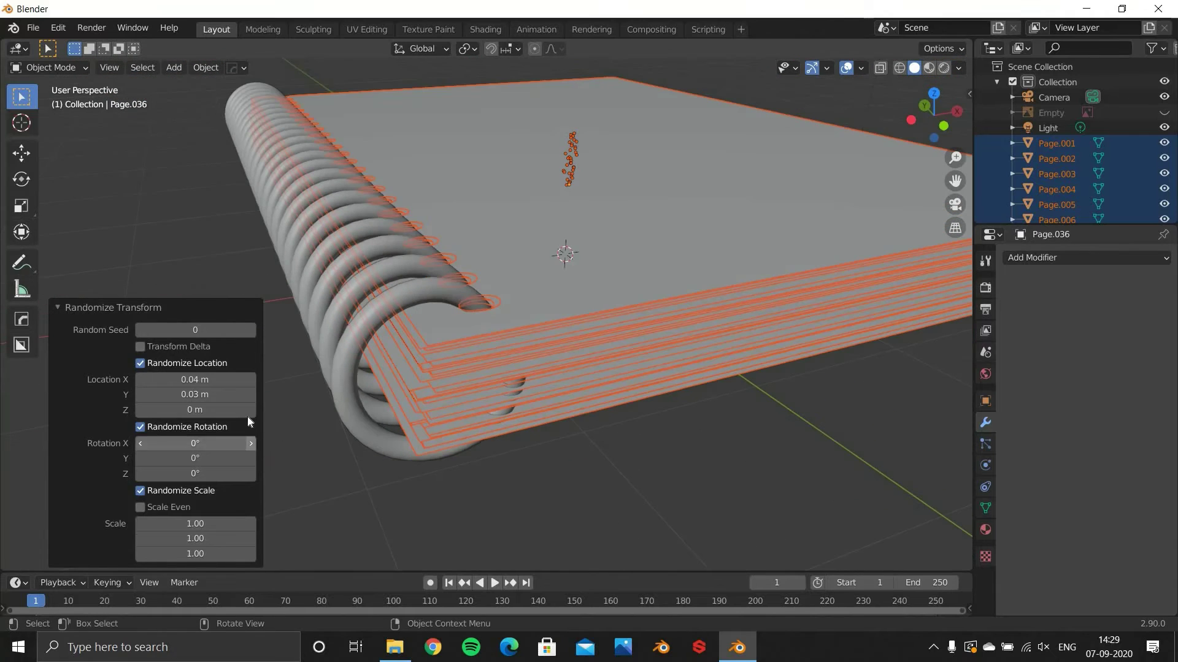
left_click(251, 410)
mouse_move(463, 342)
middle_mouse_down()
mouse_move(440, 308)
mouse_move(460, 321)
mouse_move(454, 343)
middle_mouse_up()
left_click(195, 410)
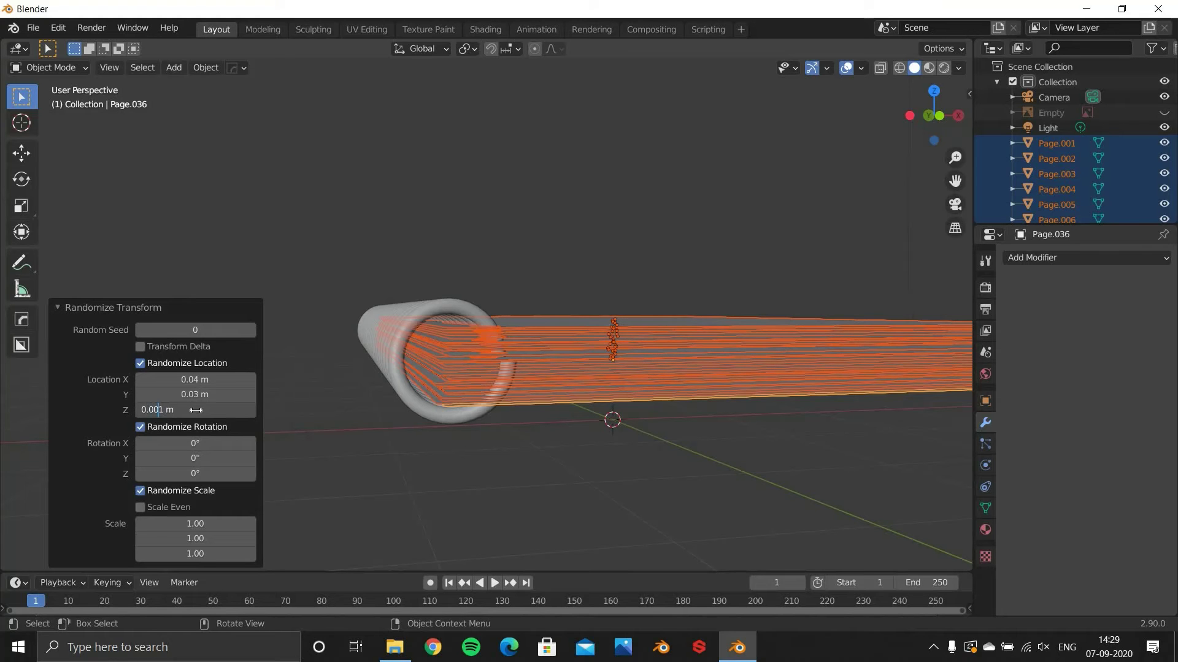
key("Return")
middle_click_drag(485, 417, 528, 485)
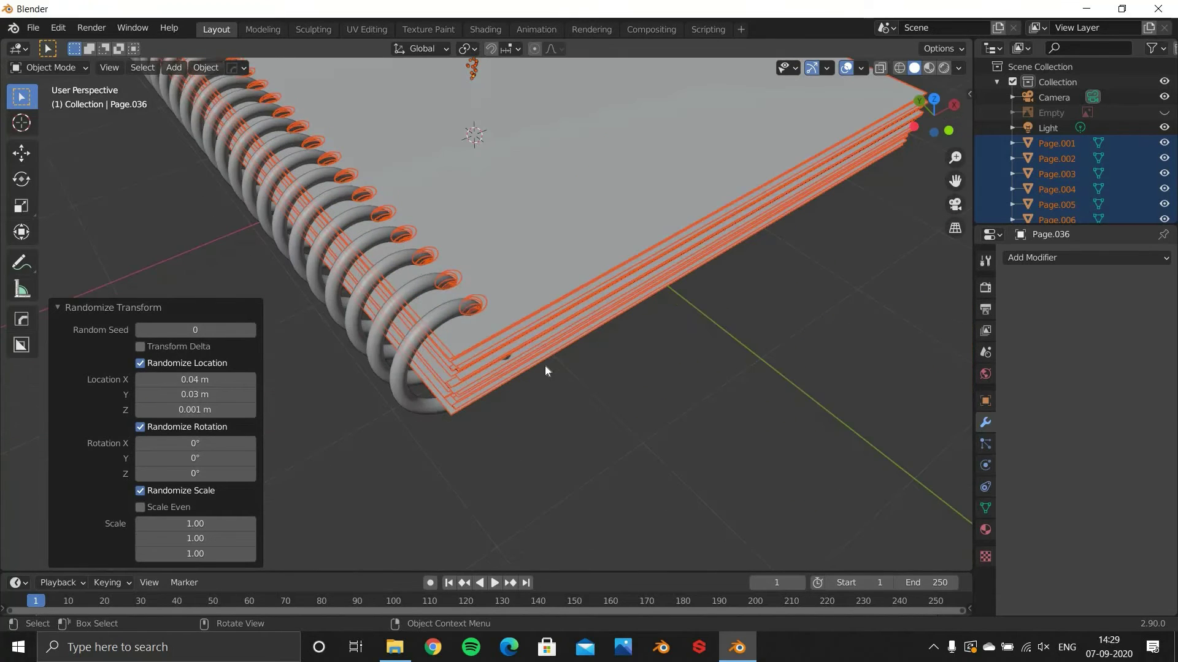
key("a")
key("a")
Step: Select all the pages without the light, make the topmost page active and join them into one object
scroll(499, 357, "down", 2)
middle_click_drag(500, 358, 381, 460)
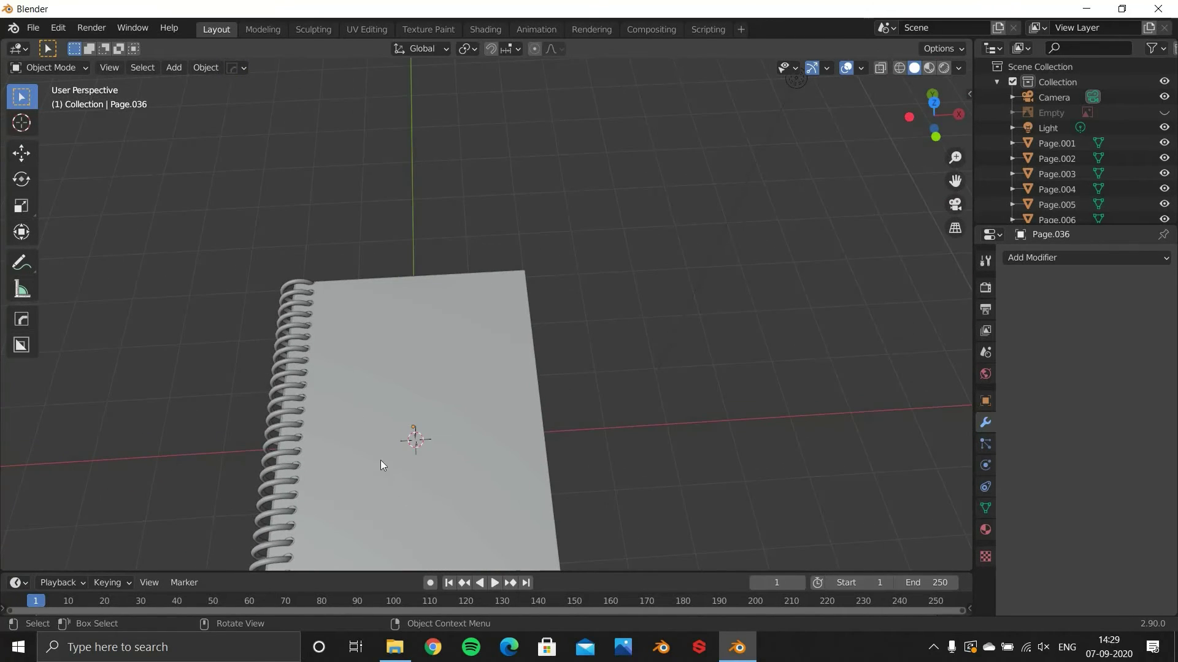
middle_click_drag(417, 333, 476, 388)
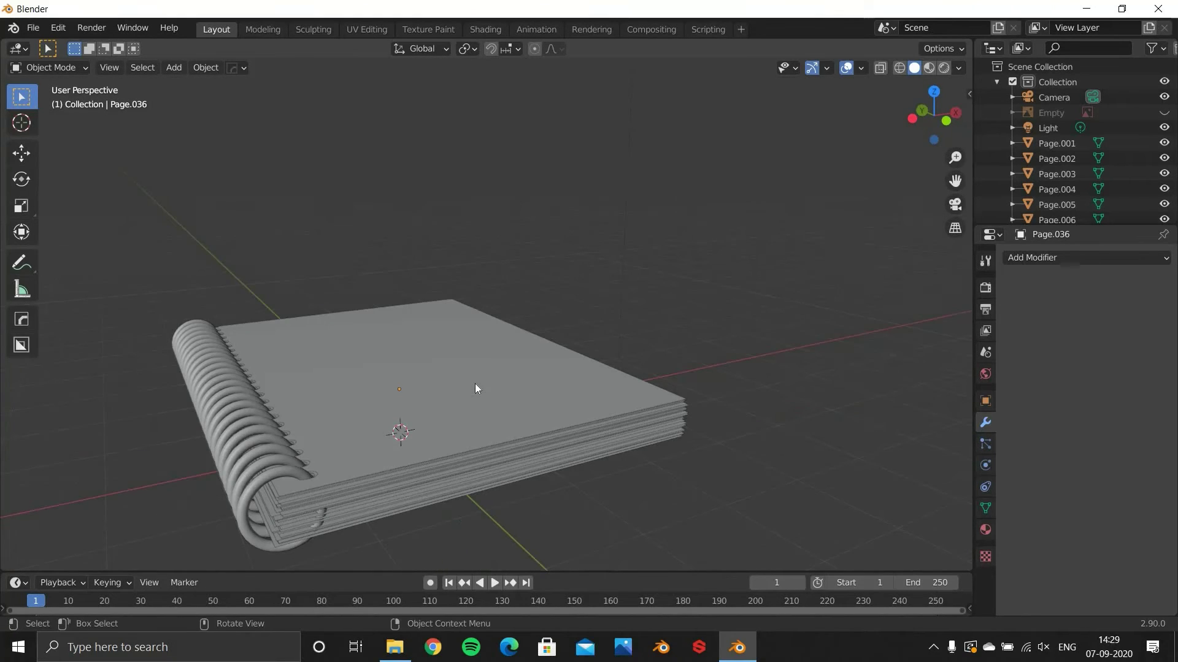
middle_click_drag(448, 384, 628, 367)
left_click_drag(610, 326, 661, 435)
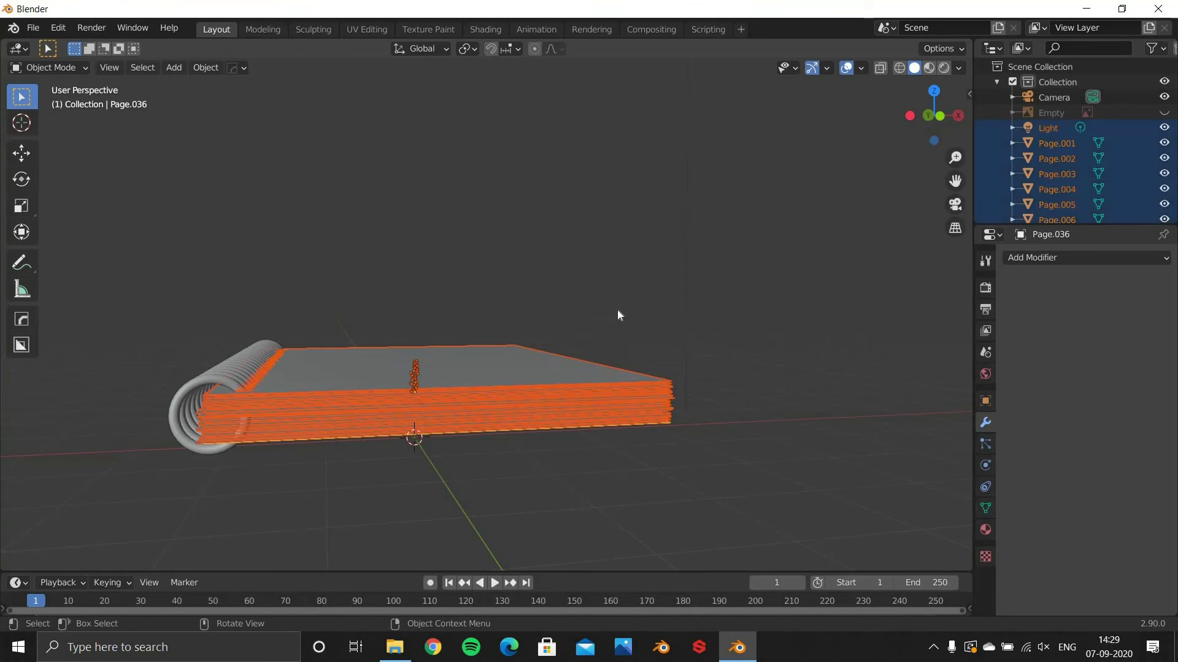
scroll(576, 272, "down", 4)
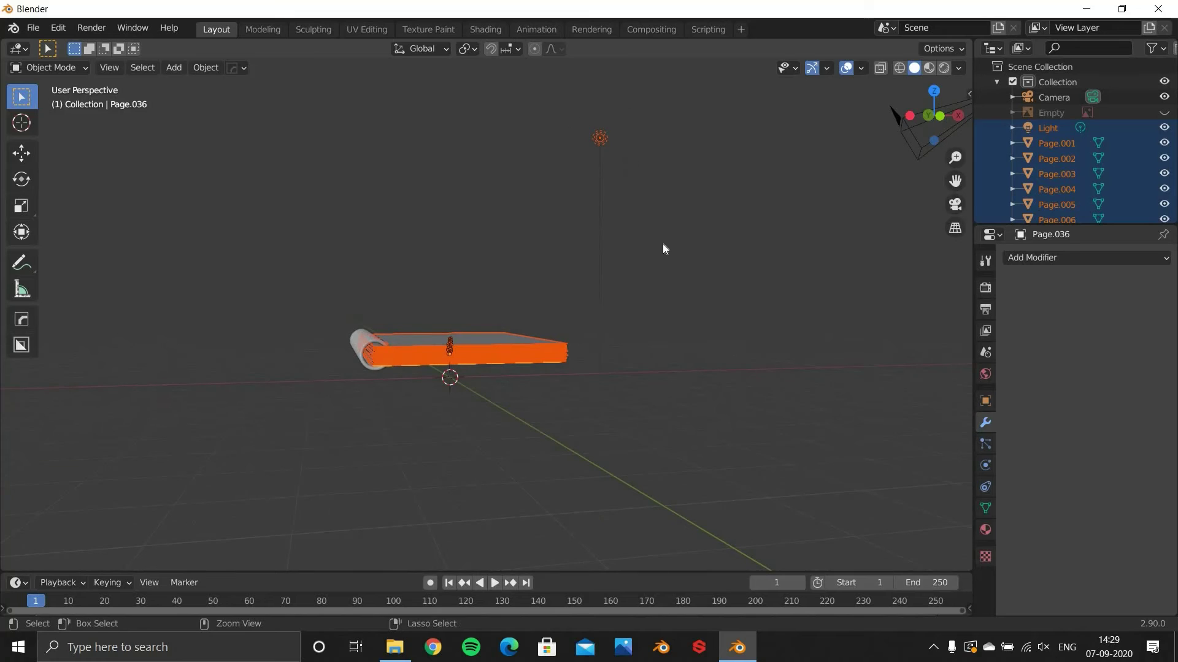
left_click_drag(628, 112, 570, 155, "ctrl")
scroll(558, 353, "up", 3)
scroll(481, 384, "up", 1)
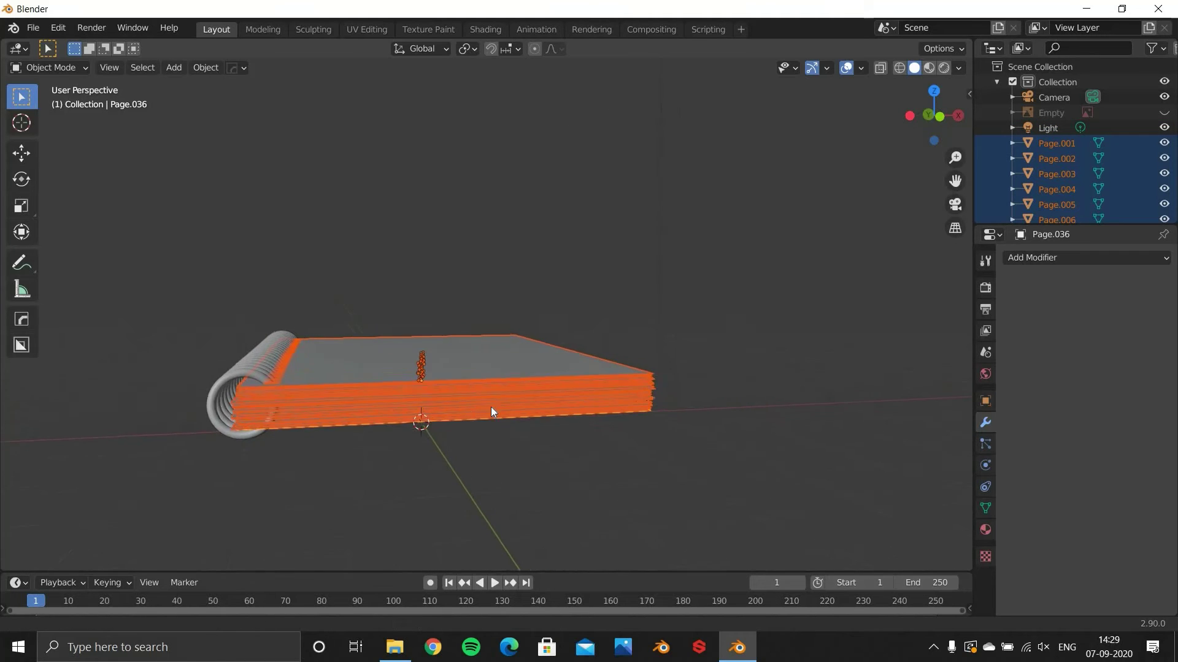
middle_click_drag(491, 411, 454, 381)
left_click(517, 377, "shift")
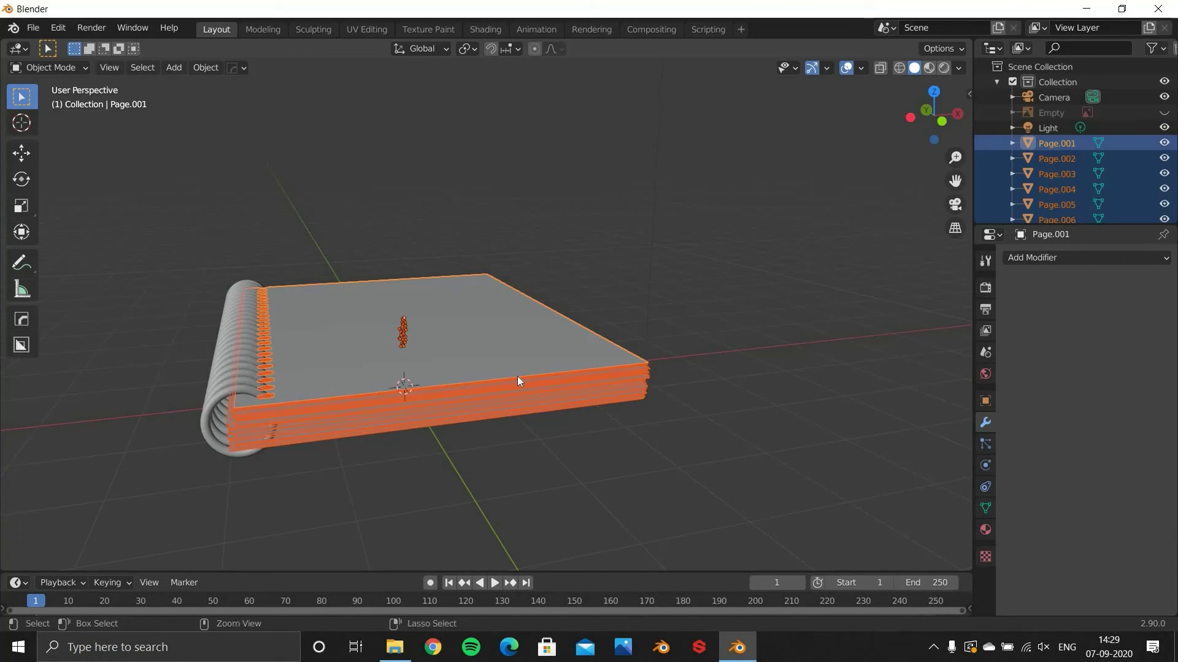
key("ctrl+j")
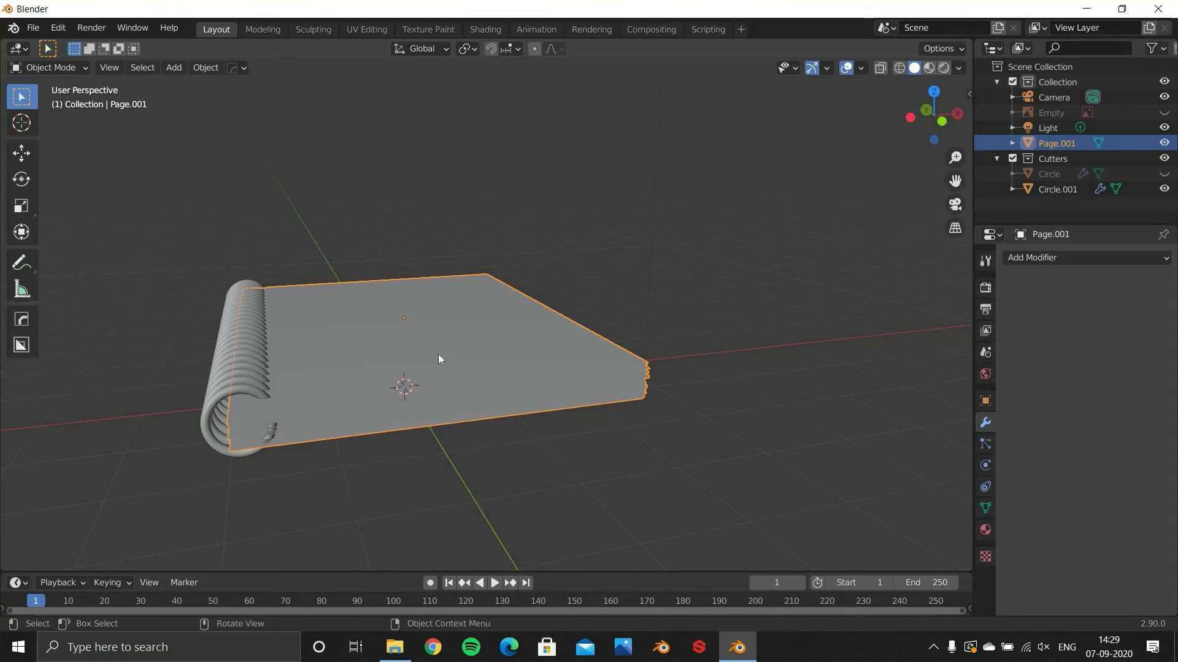
Step: Test-move the joined page stack away from the spiral and cancel the move
middle_click_drag(438, 354, 356, 395)
key("g")
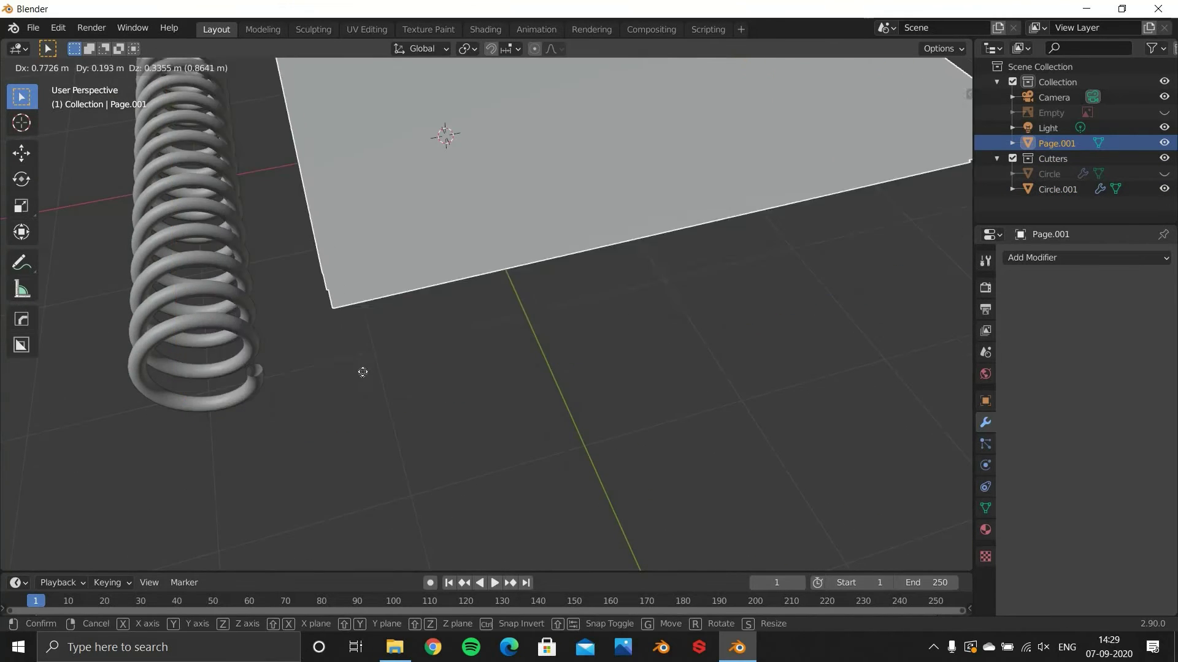
right_click(524, 366)
middle_click_drag(495, 334, 514, 414, "ctrl")
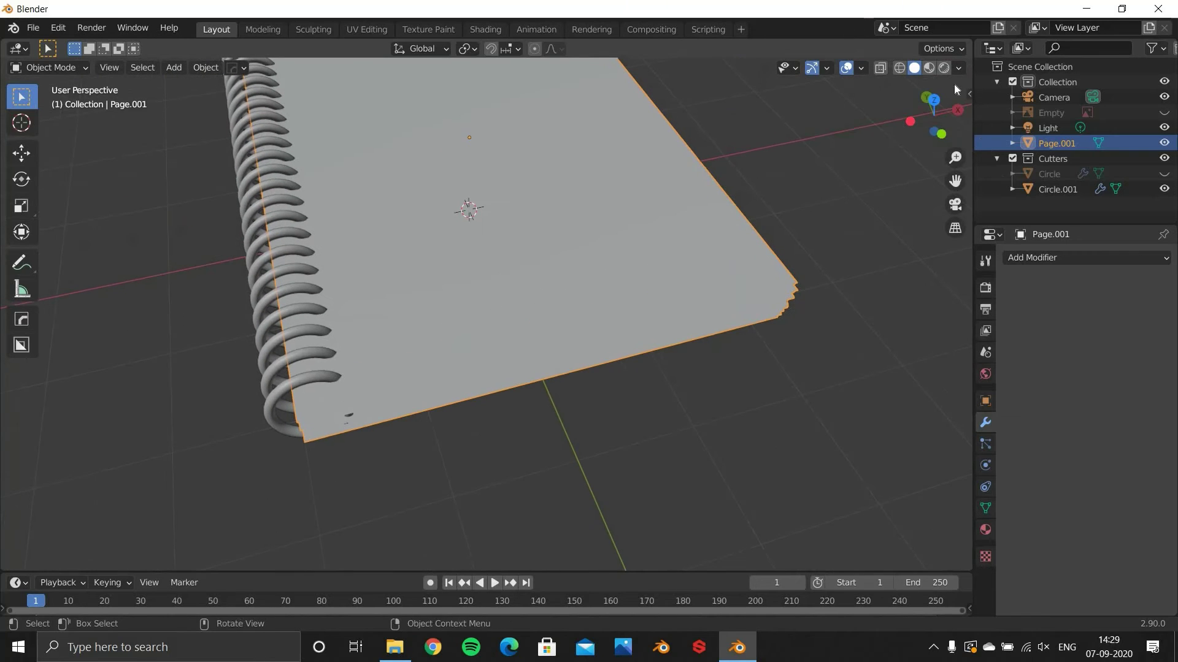
Step: Switch the viewport to rendered shading and select only the spiral
left_click(944, 68)
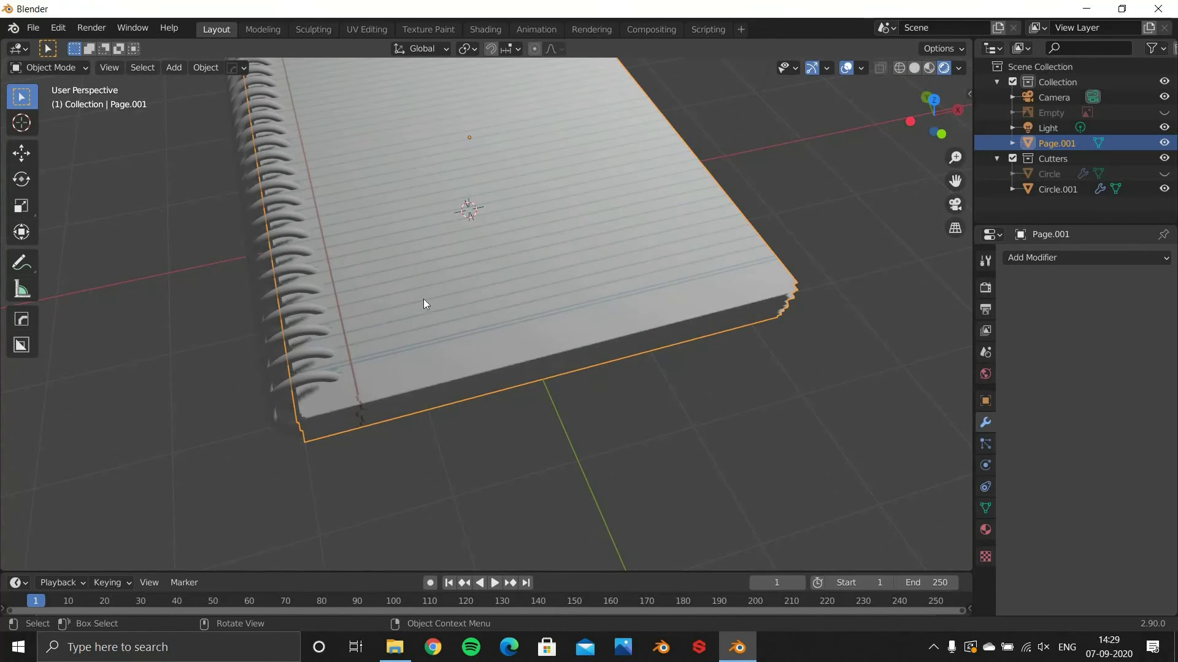
key("alt+a")
mouse_move(406, 337)
middle_mouse_down()
mouse_move(392, 355)
mouse_move(413, 407)
mouse_move(446, 347)
mouse_move(411, 348)
mouse_move(424, 257)
mouse_move(478, 268)
mouse_move(386, 460)
mouse_move(376, 434)
middle_mouse_up()
left_click(383, 436)
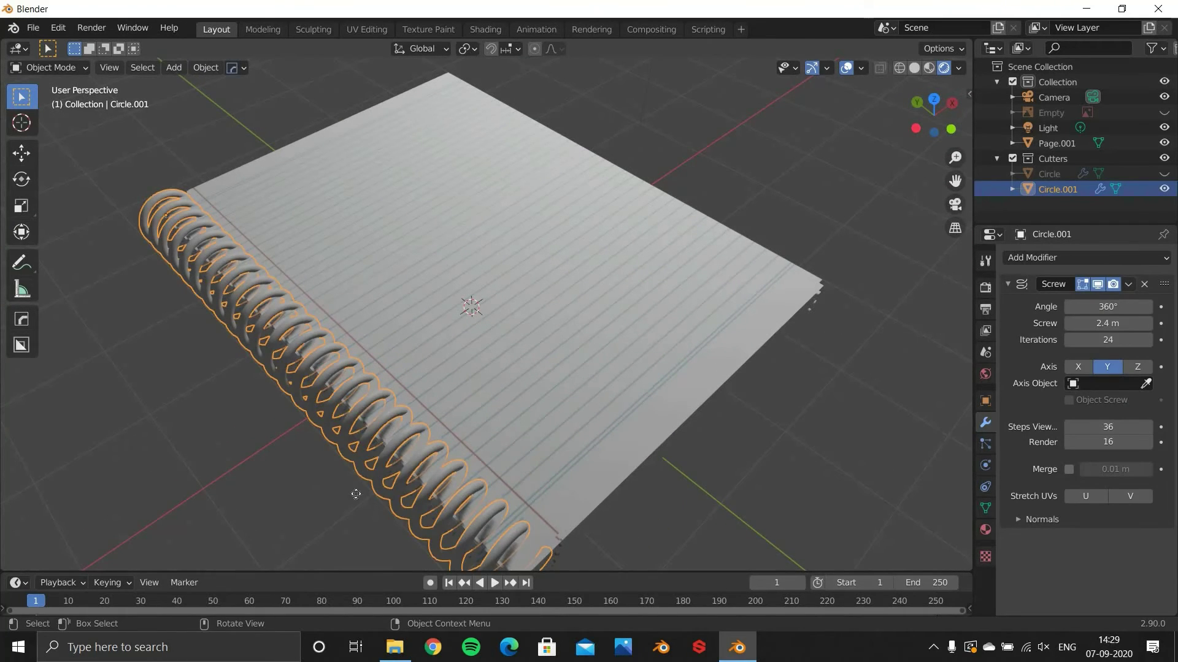
Step: Try moving the spiral and deselecting everything, and undo back to the selected spiral
key("g")
left_click(422, 421)
middle_click_drag(353, 430, 476, 428)
key("a")
key("alt+a")
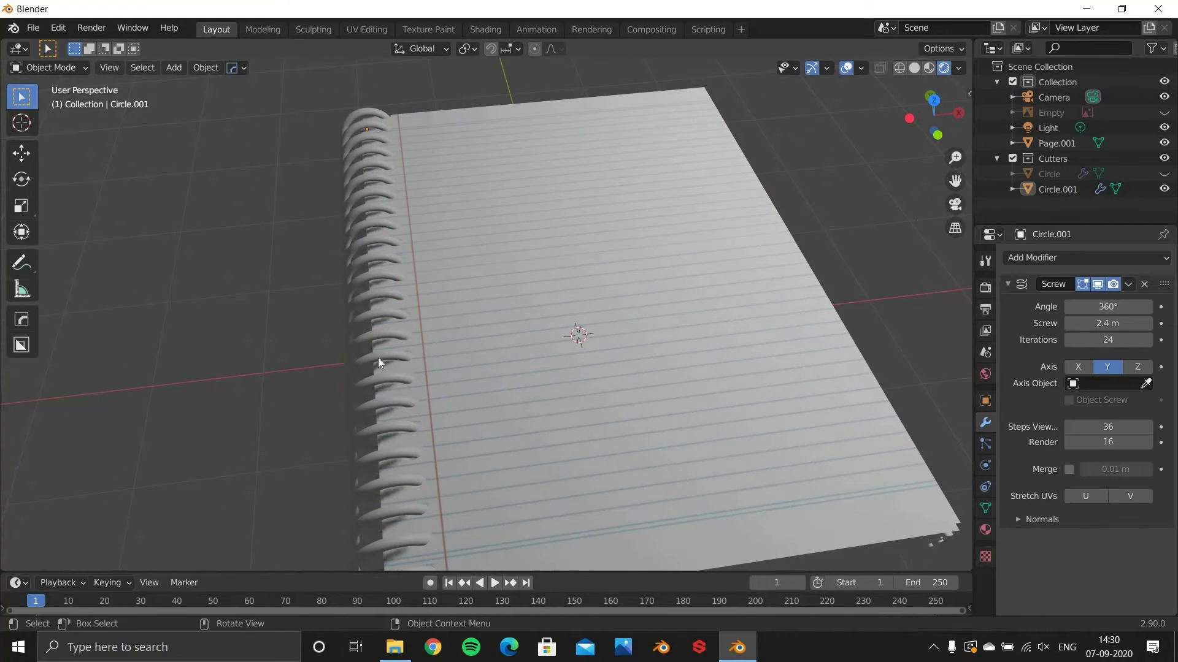
key("ctrl+z")
key("ctrl+z")
Step: Switch to the Shading workspace and create a new material for the spiral
left_click(483, 30)
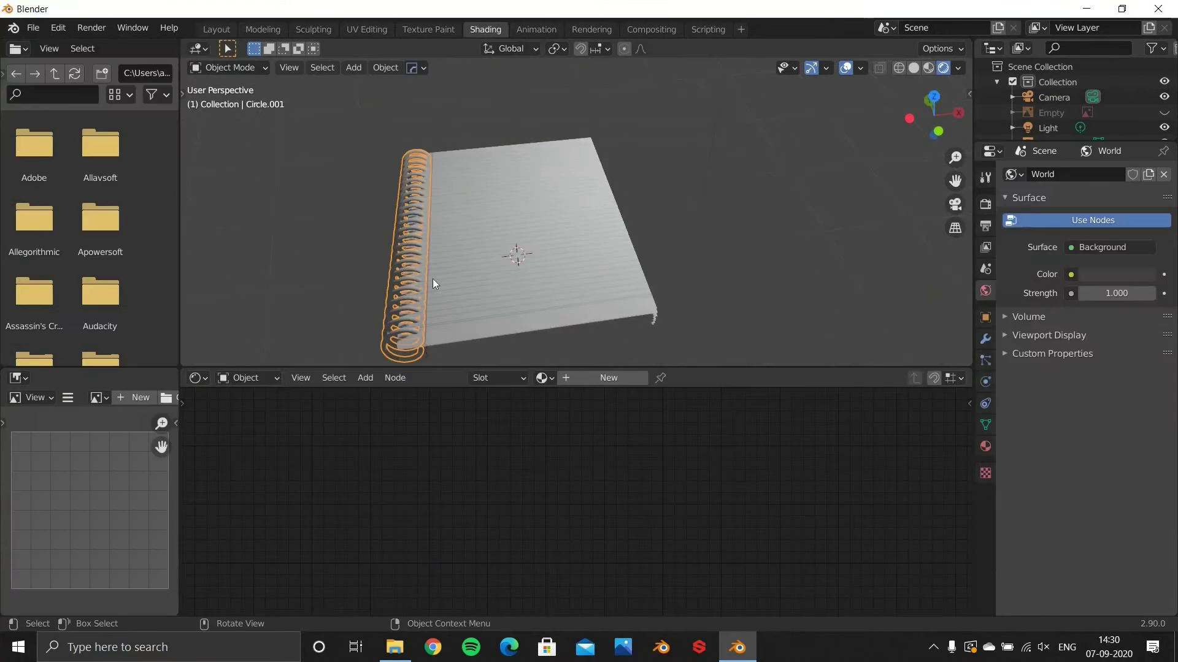
middle_click_drag(478, 264, 539, 169)
scroll(539, 169, "up", 2)
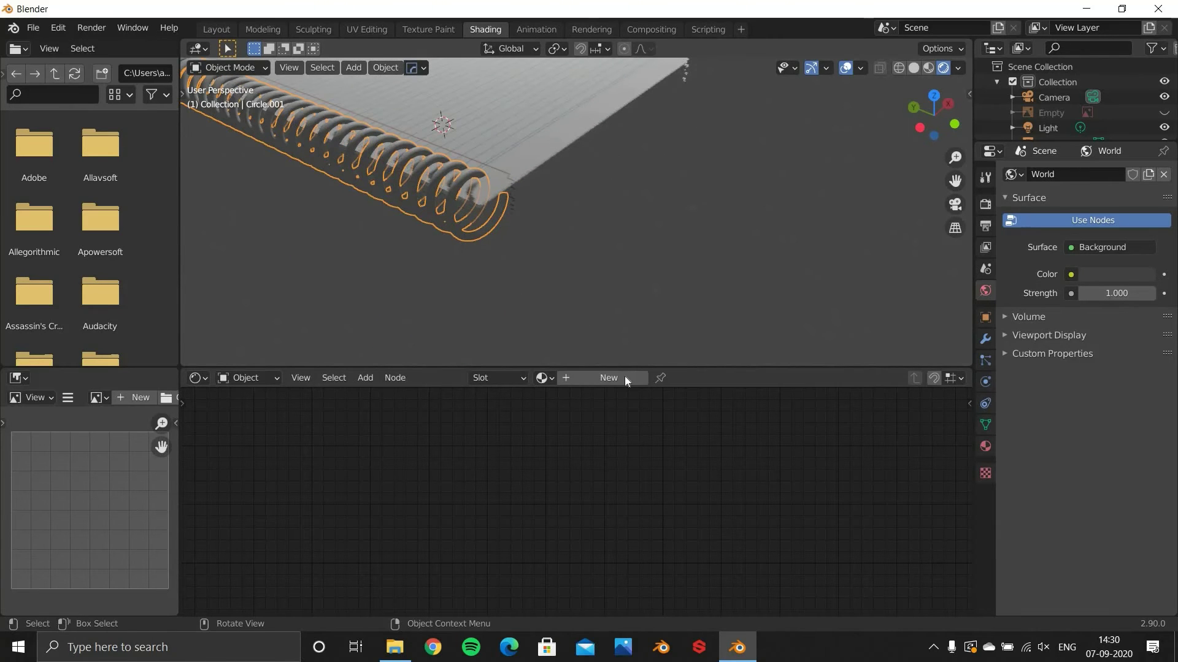
left_click(624, 377)
Step: Set the Metallic value of the spiral's Principled BSDF to 1.000
middle_click_drag(469, 233, 540, 334)
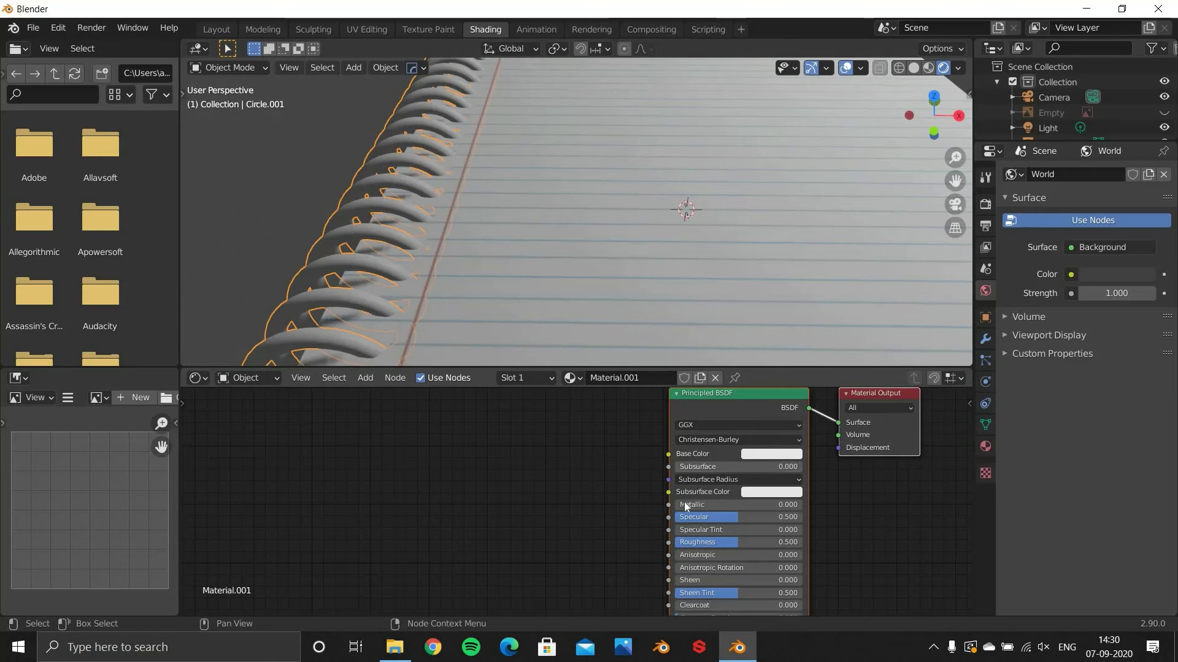
left_click_drag(705, 505, 788, 504)
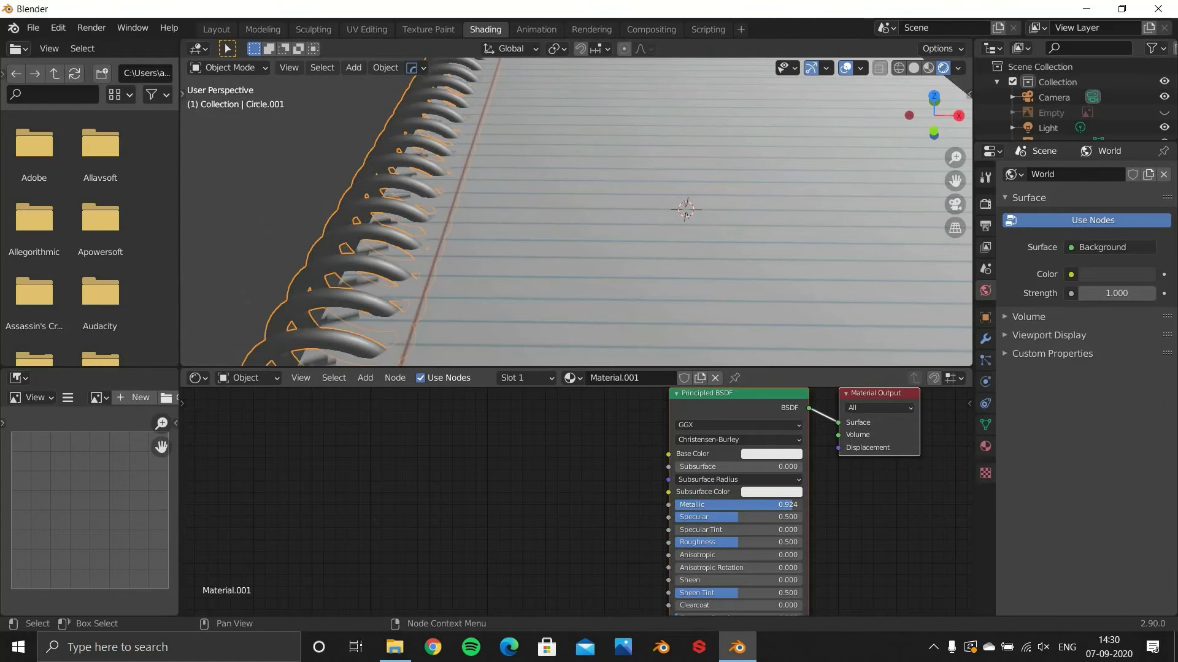
key("ctrl+z")
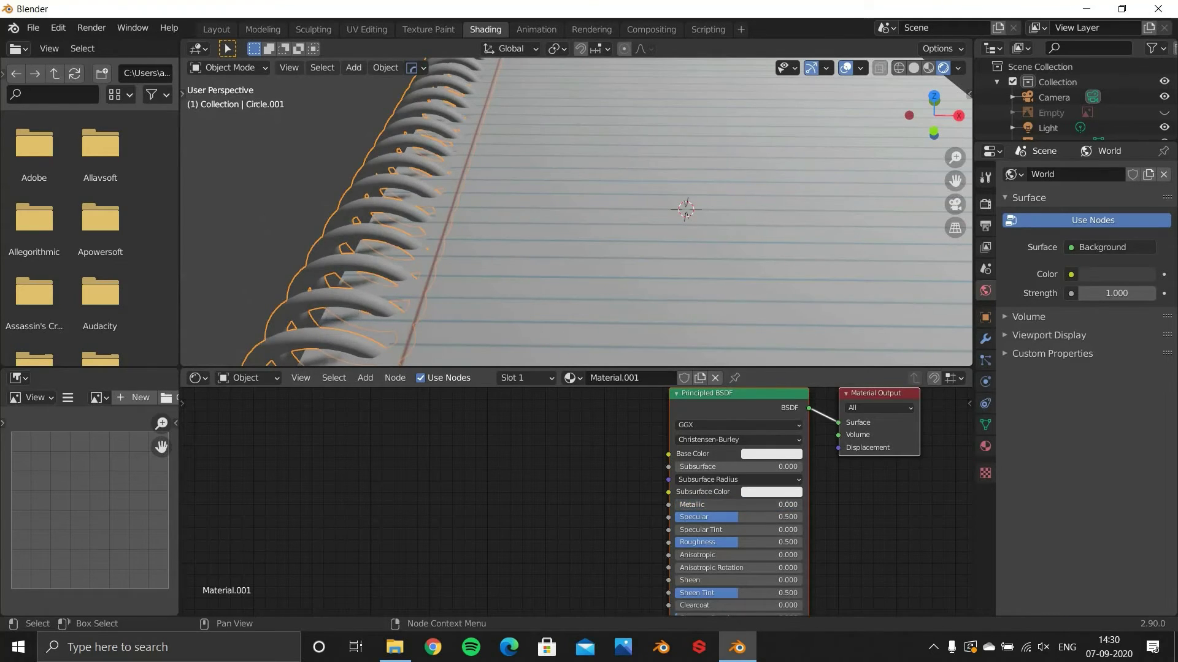
left_click_drag(676, 505, 796, 508)
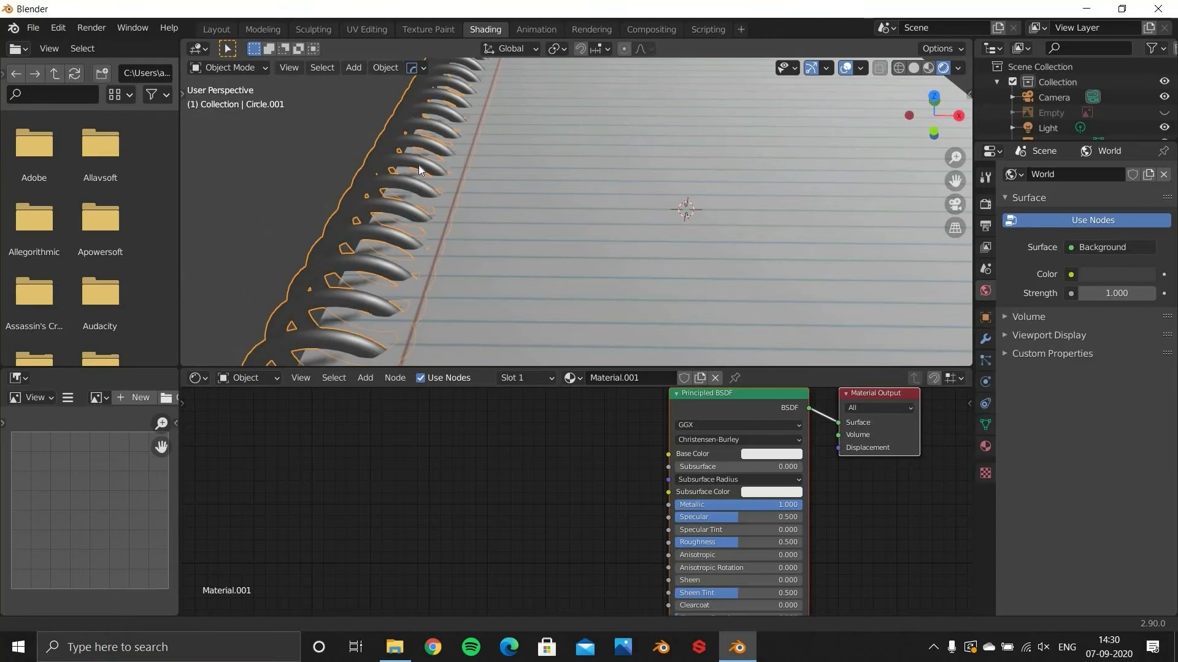
Step: Set the Roughness of the spiral's Principled BSDF to 0.250
scroll(429, 182, "down", 4)
middle_click_drag(502, 249, 514, 256)
left_click(626, 335)
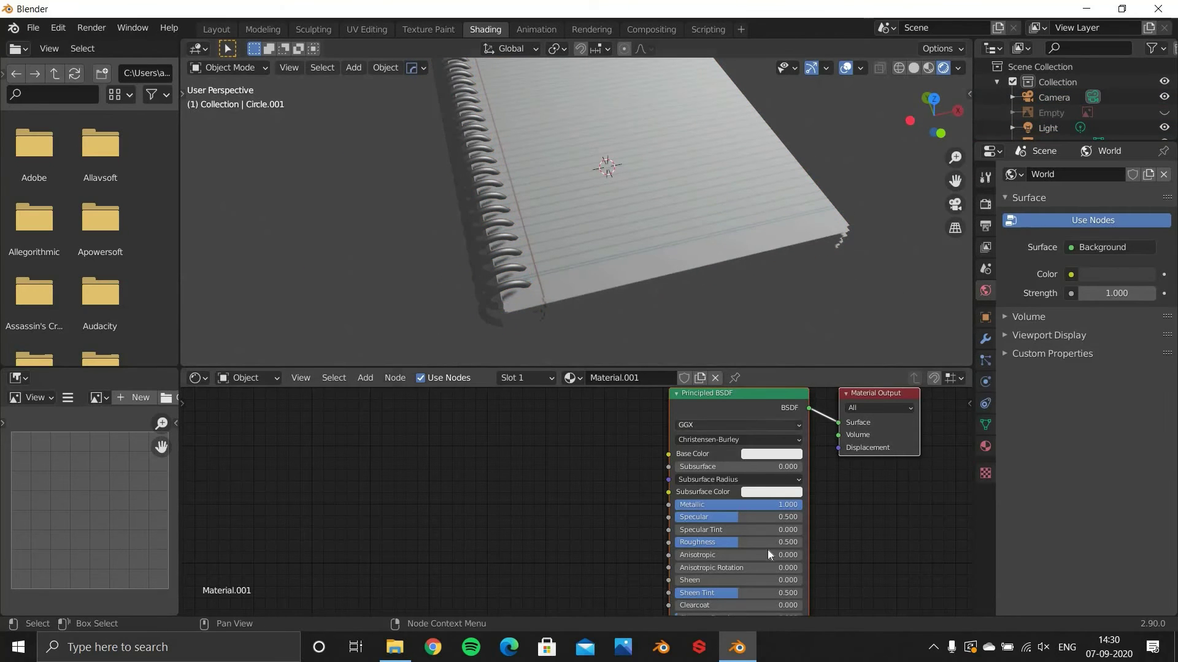
left_click_drag(752, 543, 717, 543)
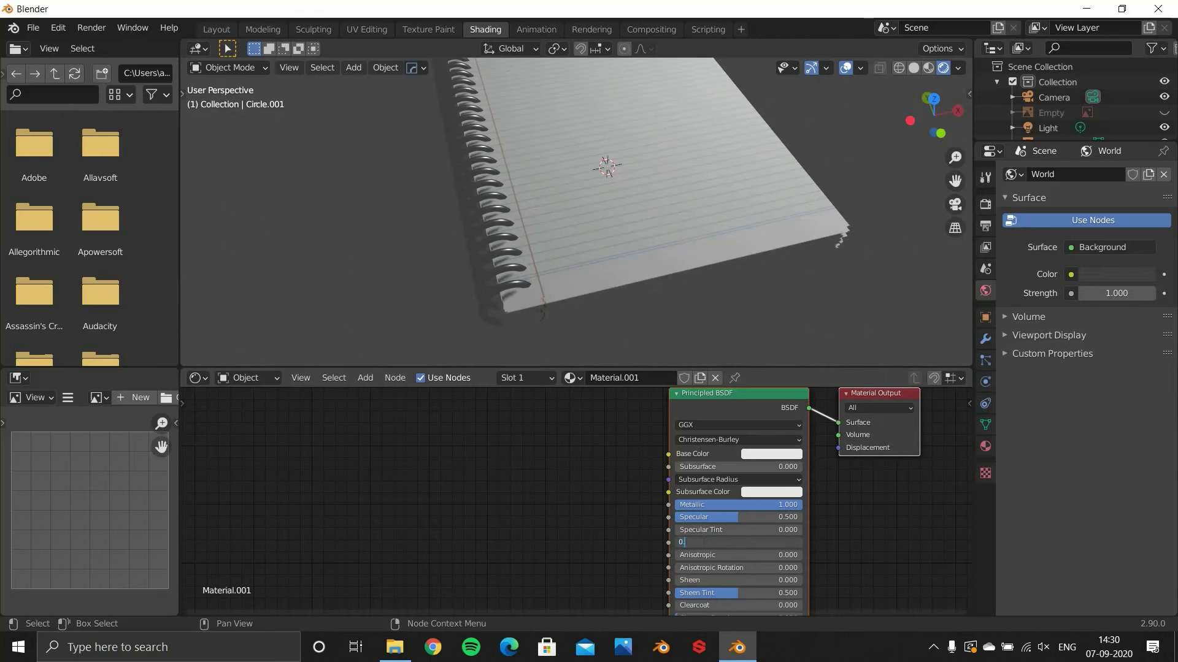
key("Return")
middle_click_drag(533, 192, 534, 297)
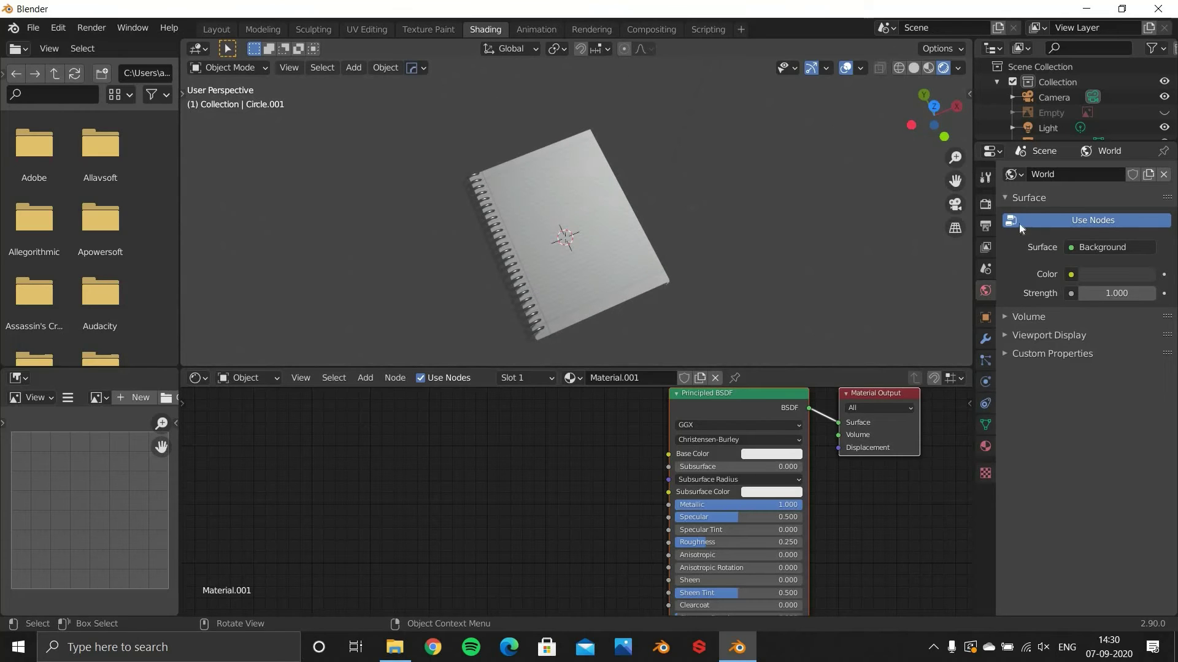
Step: Switch the viewport to material preview and set the render engine to Cycles with GPU Compute as the device
left_click(928, 69)
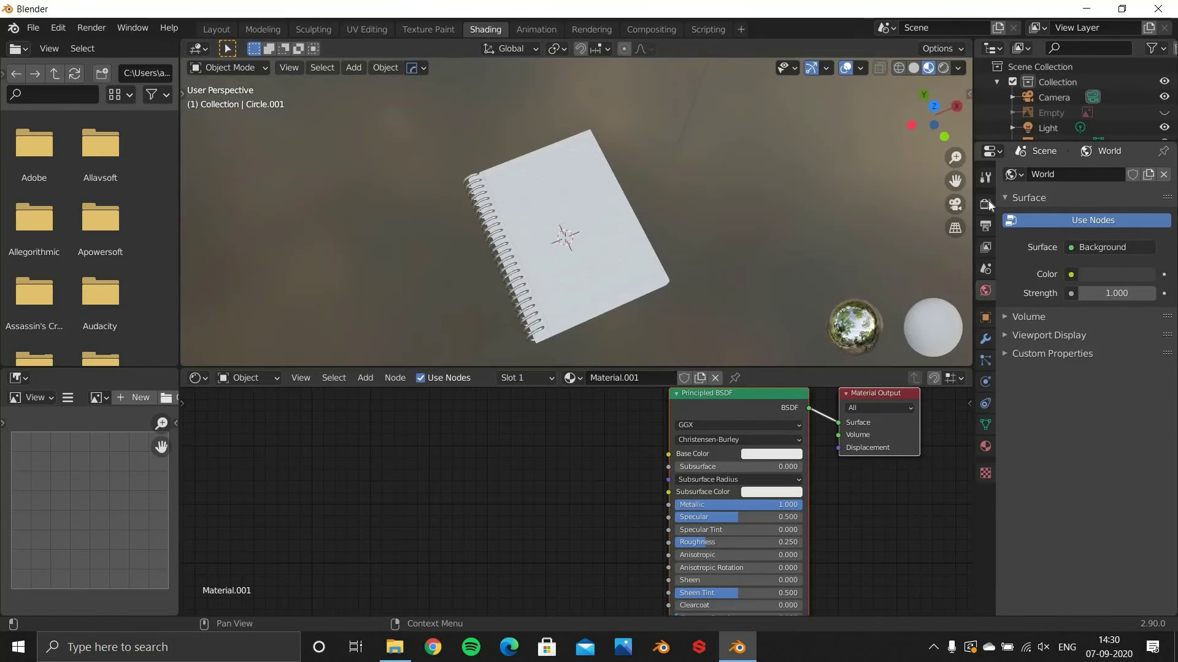
left_click(985, 204)
left_click(1104, 174)
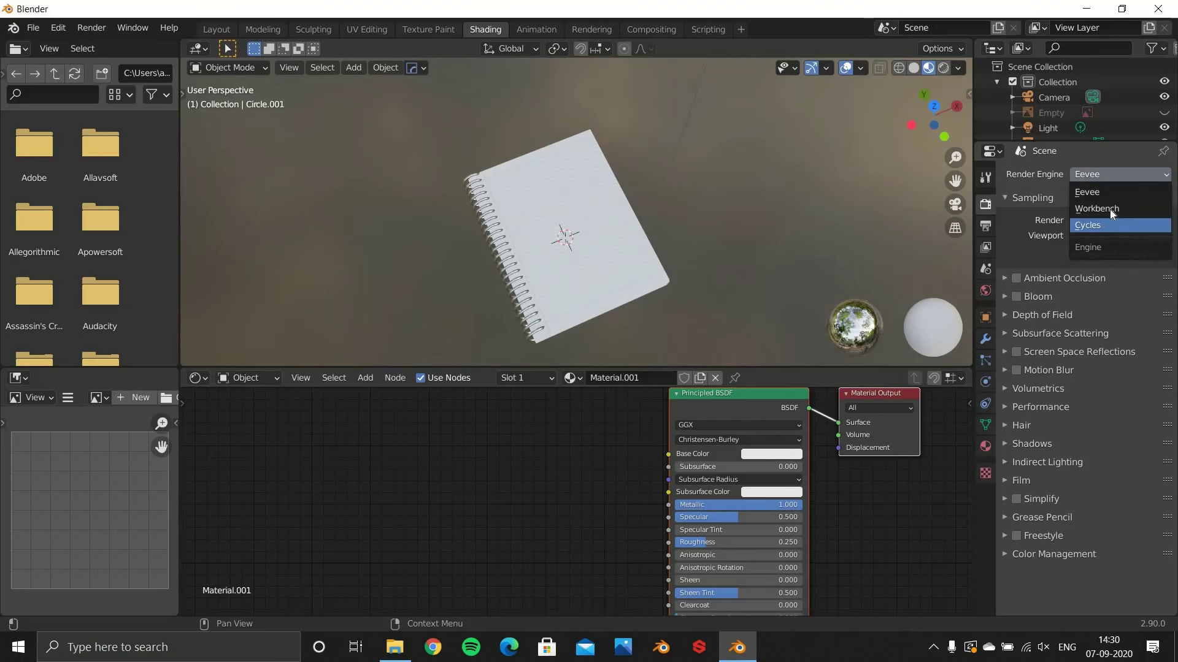
left_click(1104, 225)
left_click(1108, 215)
left_click(1113, 241)
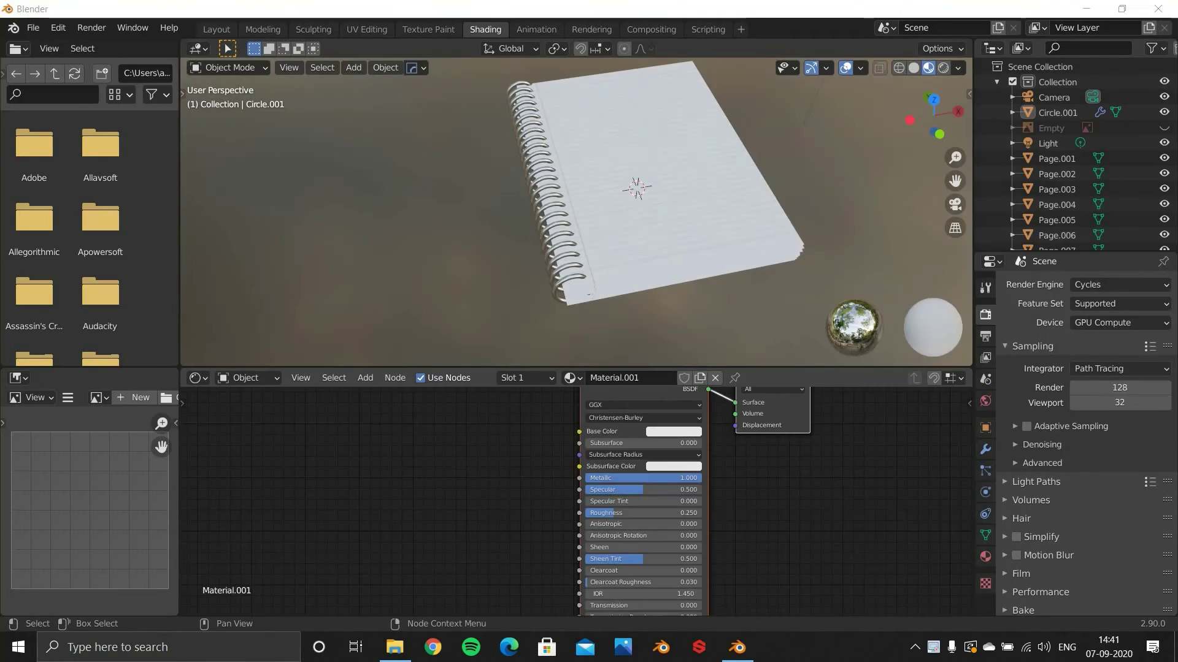
Step: Show the World shader nodes and add an Environment Texture node with its Color connected to the Background node's Color
left_click(274, 373)
left_click(253, 415)
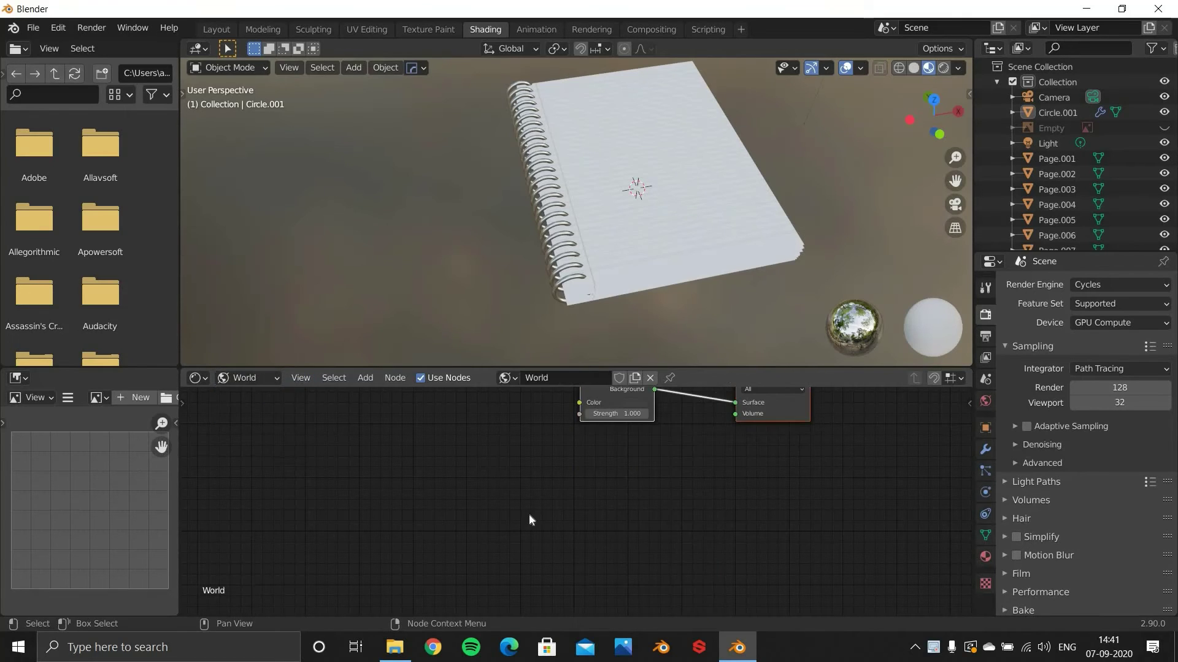
key("Home")
key("shift+a")
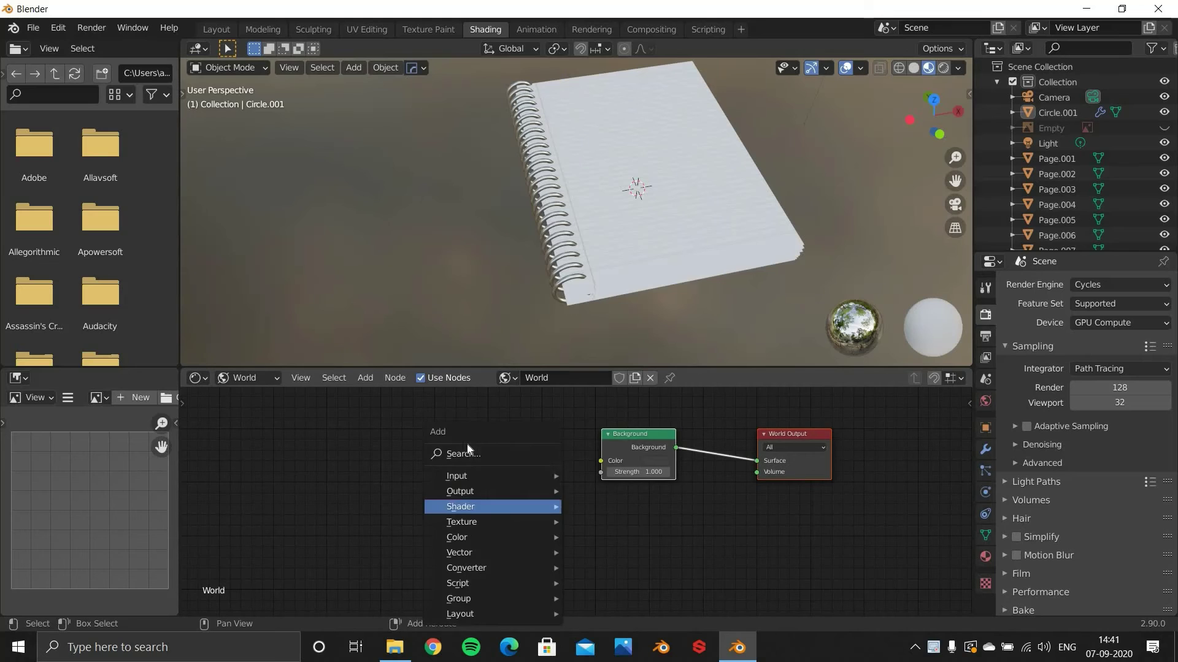
left_click(468, 453)
type("envir")
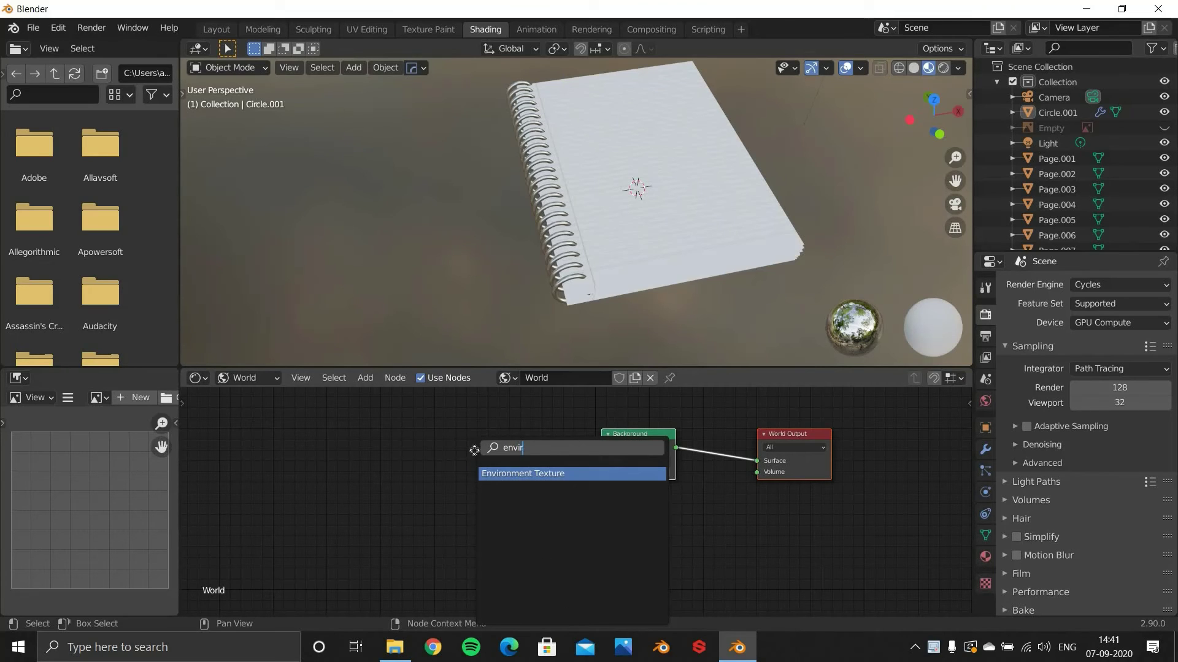
key("Return")
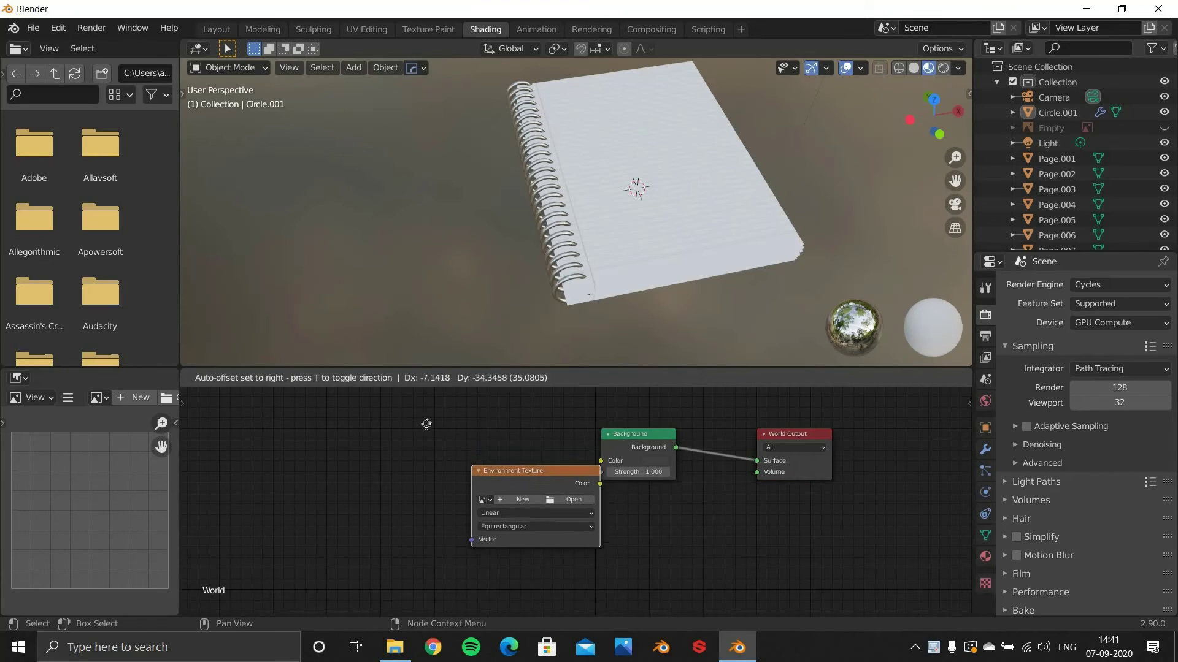
left_click(554, 449)
left_click_drag(555, 442, 602, 470)
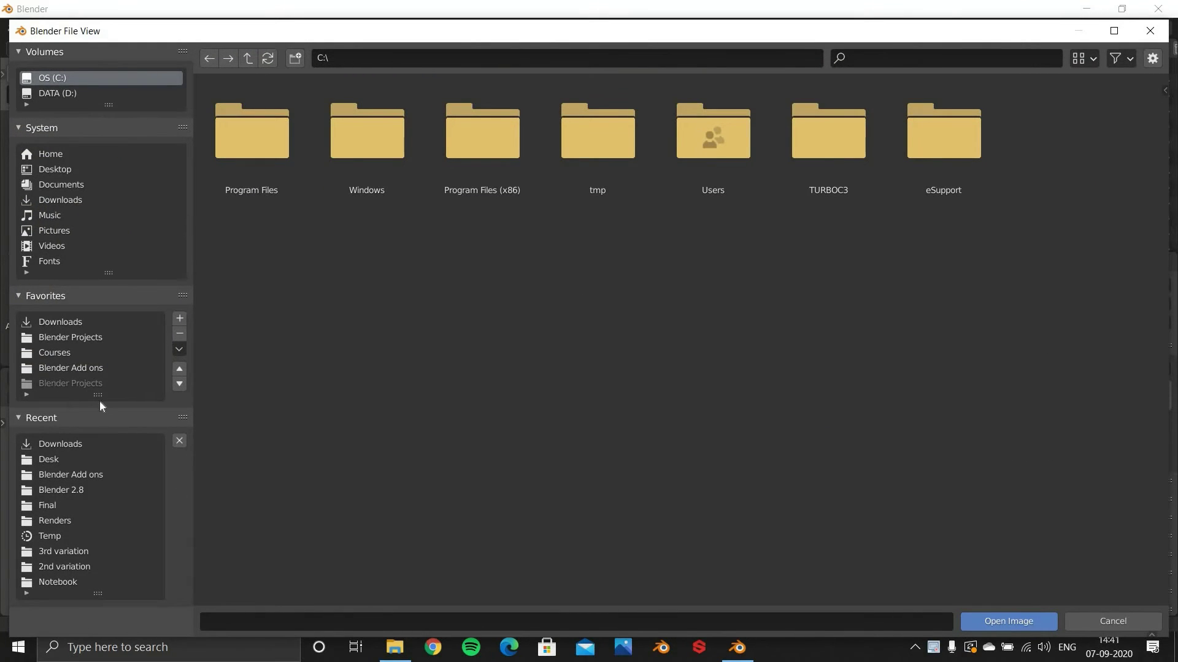
Step: Load auto_service_4k.hdr from Downloads into the Environment Texture node and switch the viewport to rendered shading
left_click(61, 205)
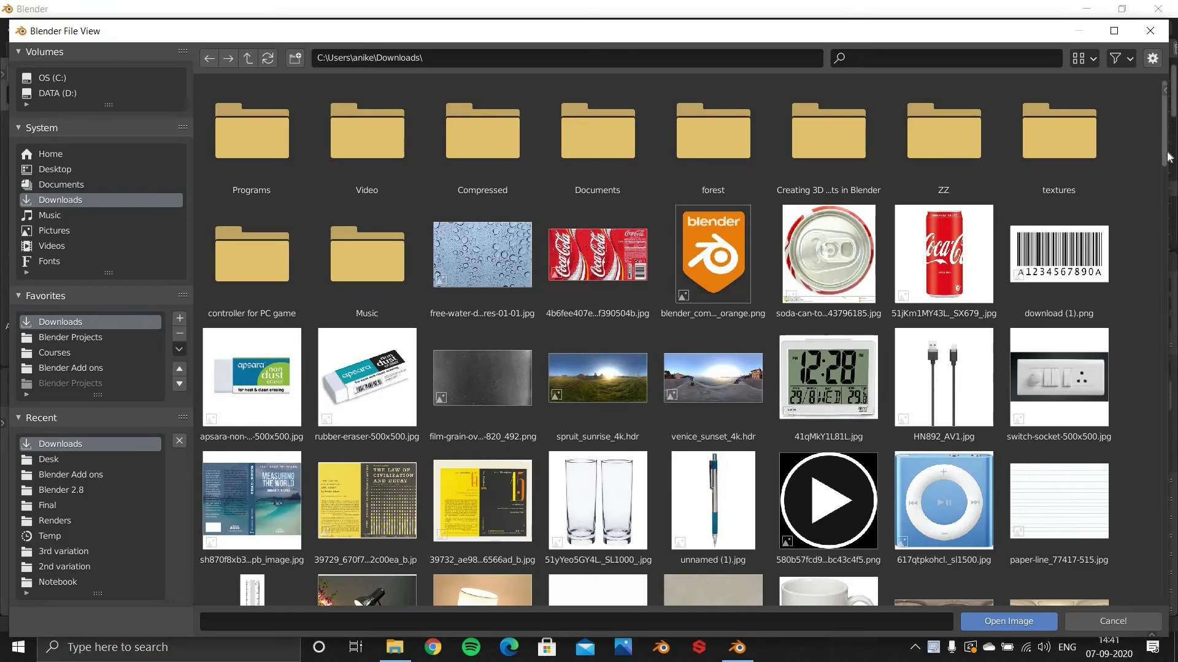
scroll(920, 221, "down", 3)
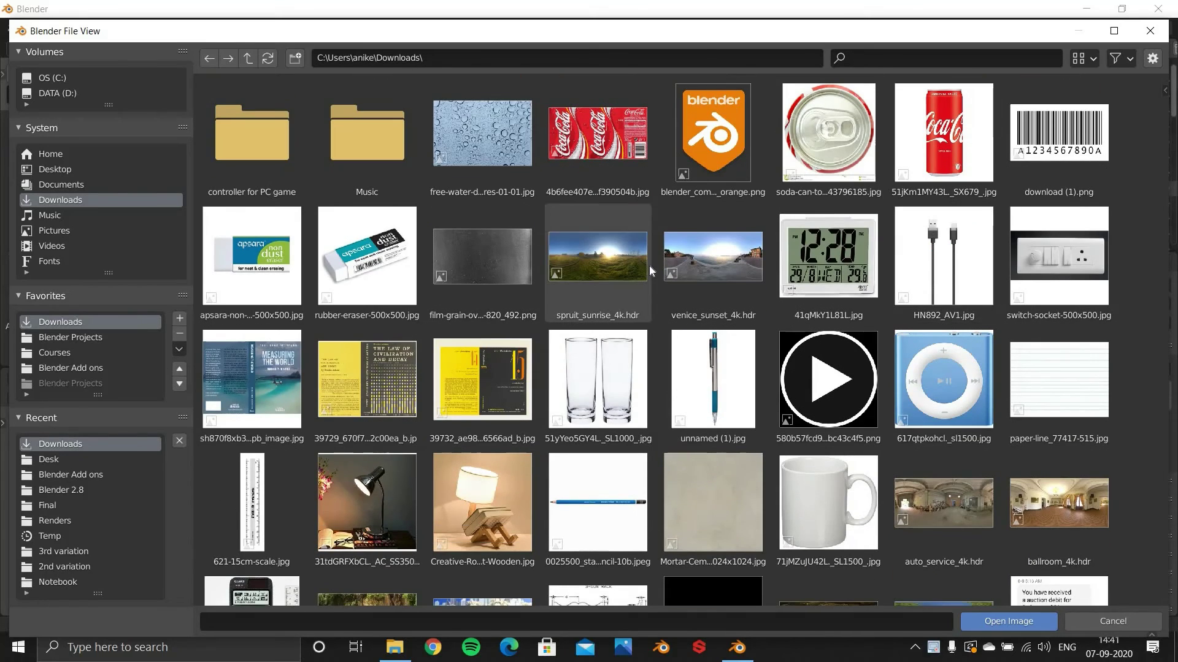
double_click(940, 500)
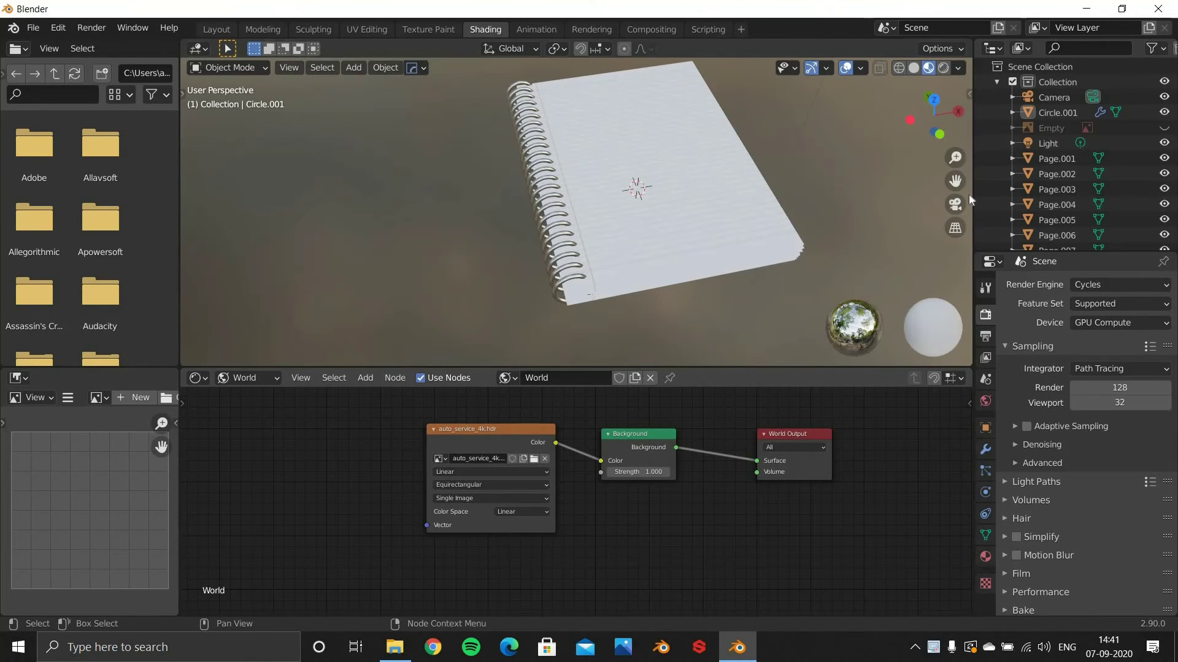
left_click(944, 67)
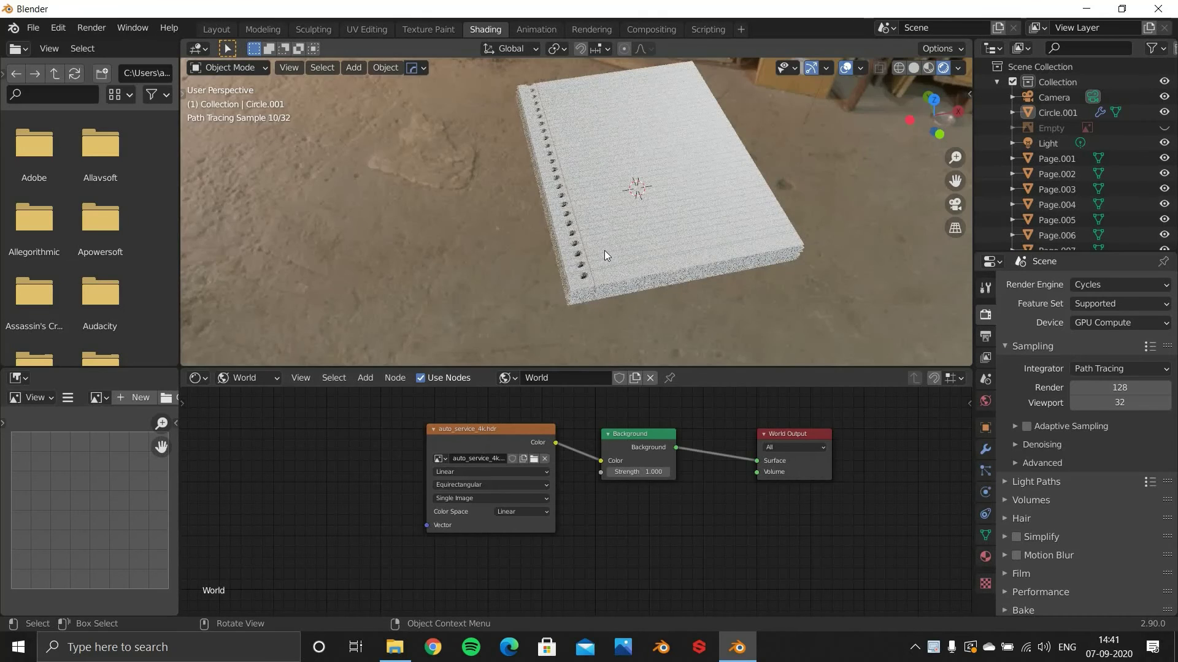
middle_click_drag(560, 292, 575, 276)
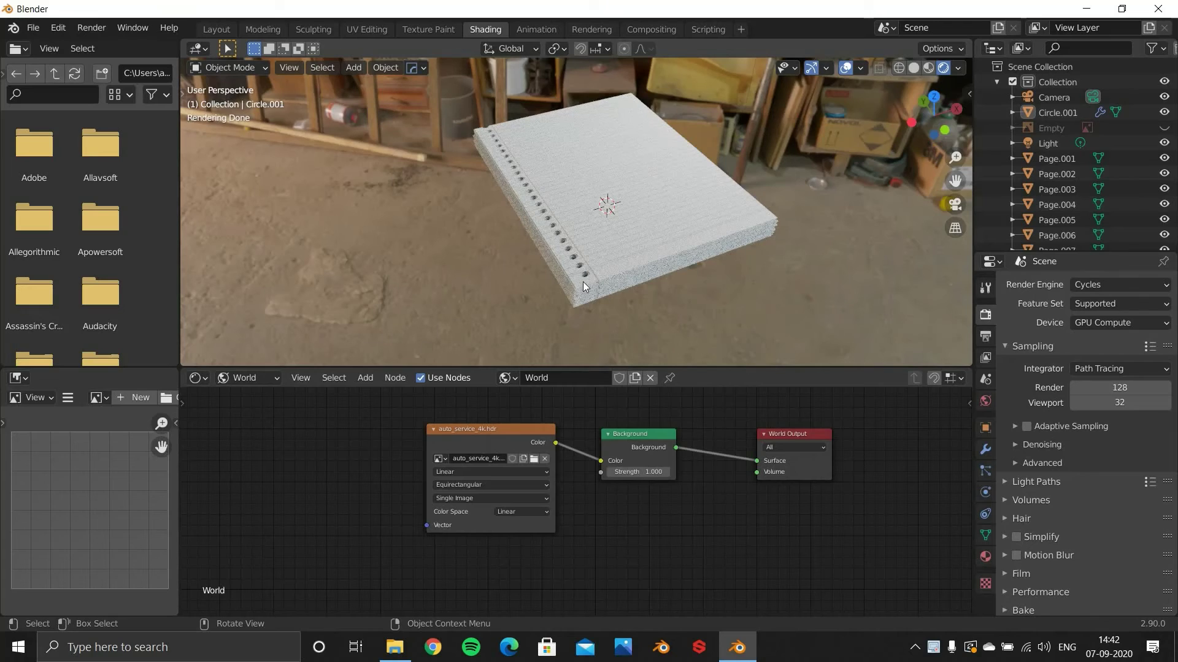
Step: Enable Camera, Diffuse, Glossy, Transmission, Volume Scatter and Shadow ray visibility for the spiral, Circle.001, and deselect everything
left_click(1056, 114)
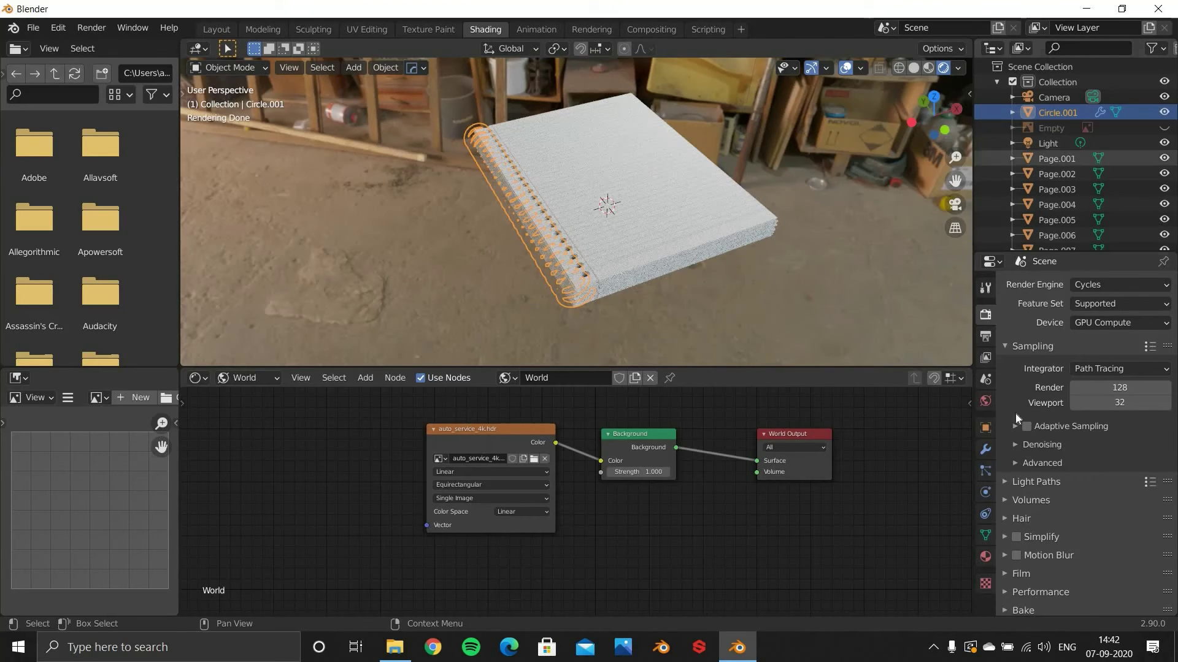
left_click(985, 428)
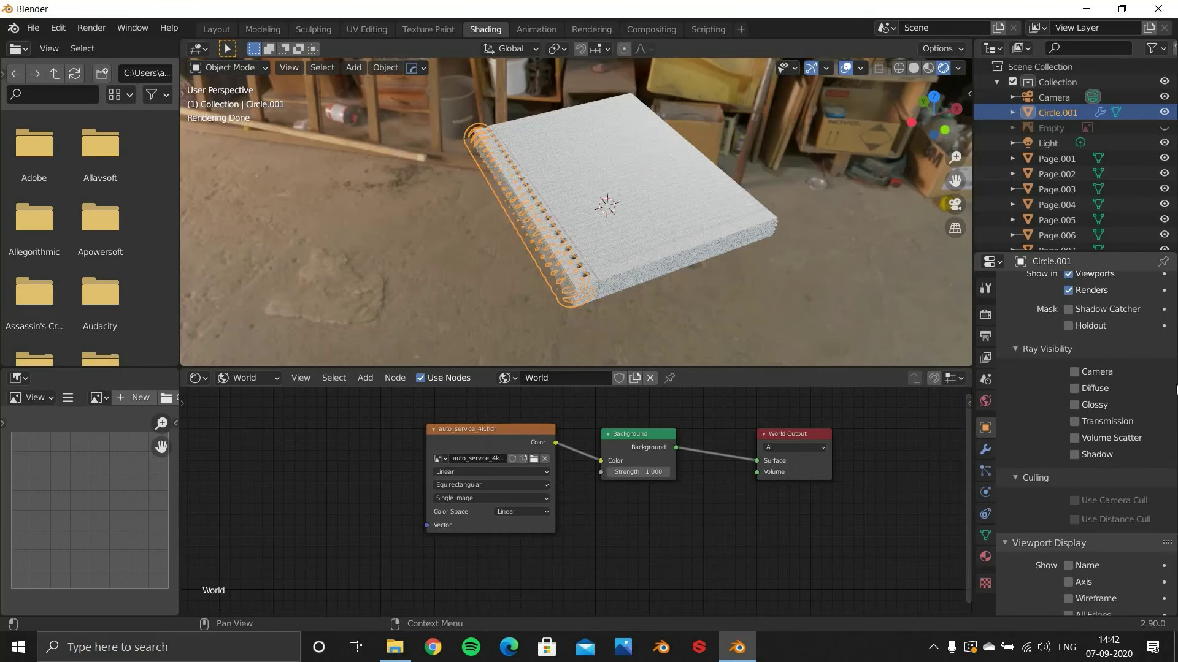
scroll(1083, 401, "up", 5)
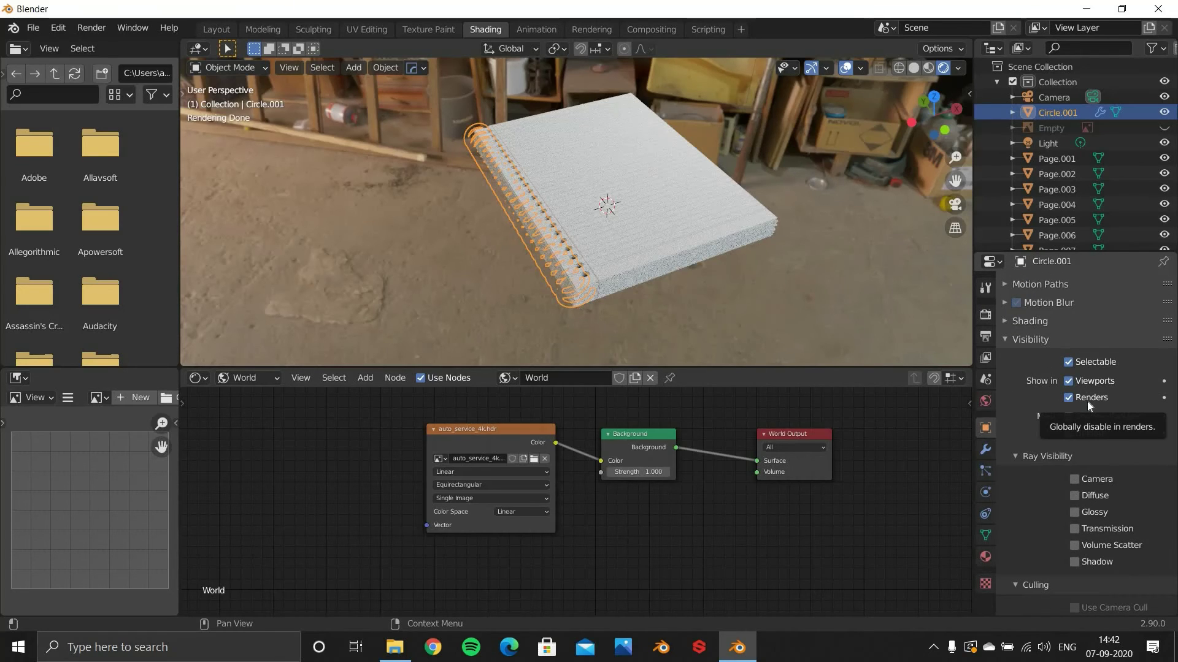
left_click_drag(1076, 485, 1073, 560)
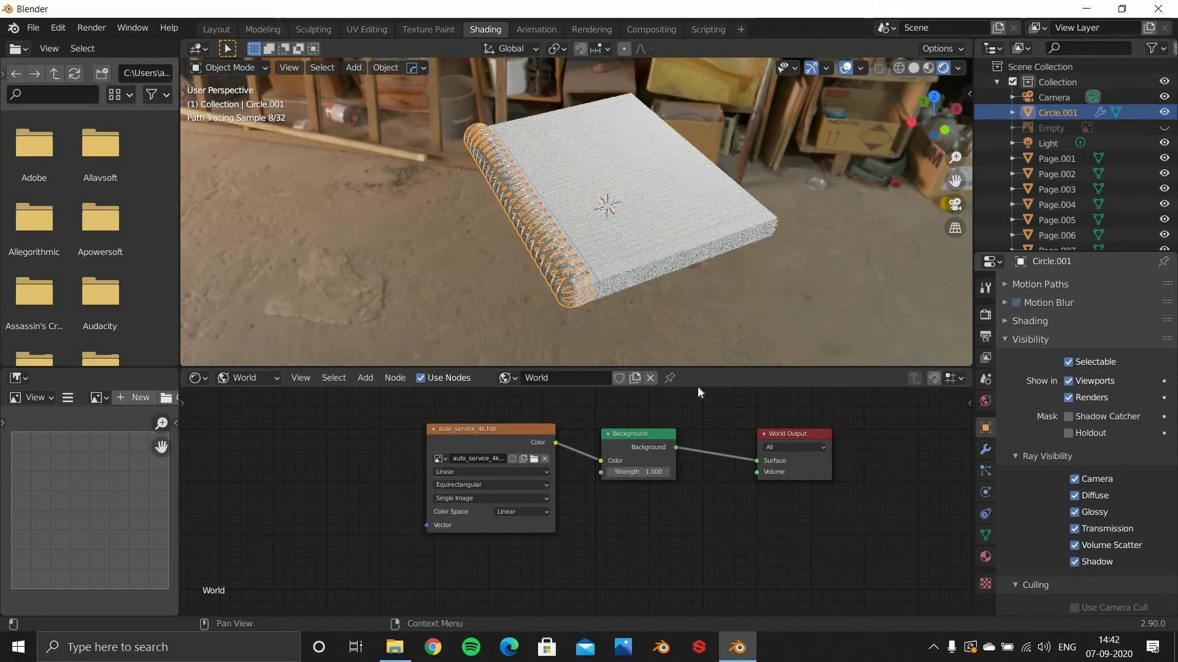
key("a")
key("a")
mouse_move(562, 274)
middle_mouse_down()
mouse_move(631, 308)
mouse_move(591, 299)
middle_mouse_up()
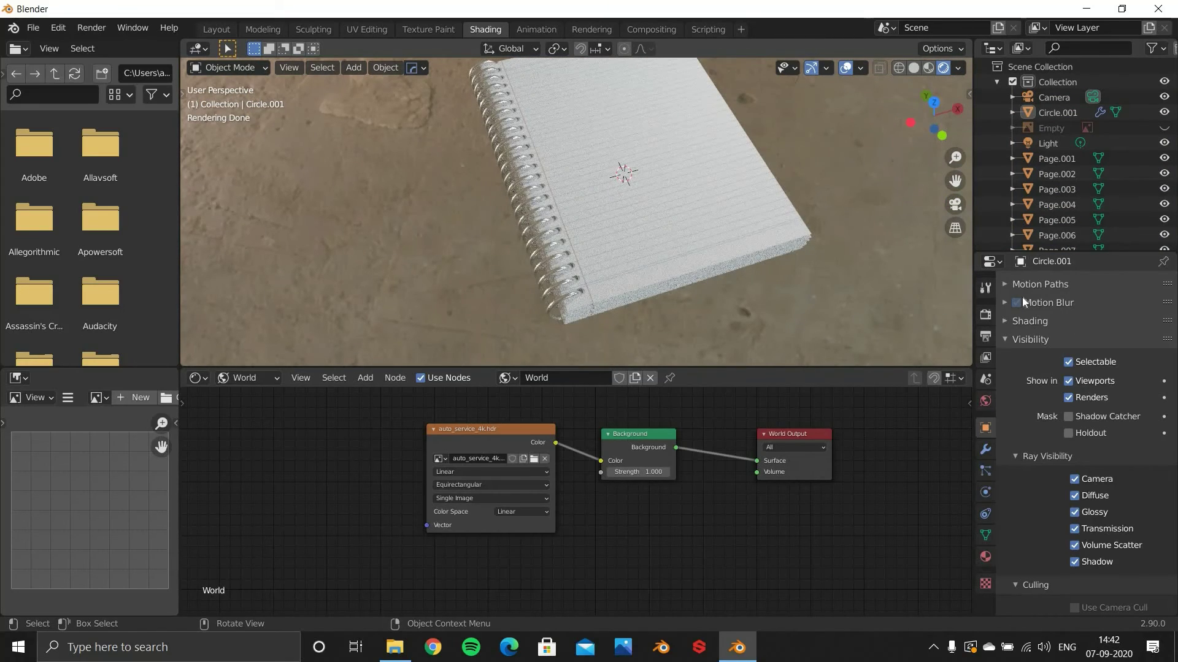
Step: Enable the Transparent film option in the scene's render settings
left_click(985, 315)
middle_click_drag(603, 149, 920, 208)
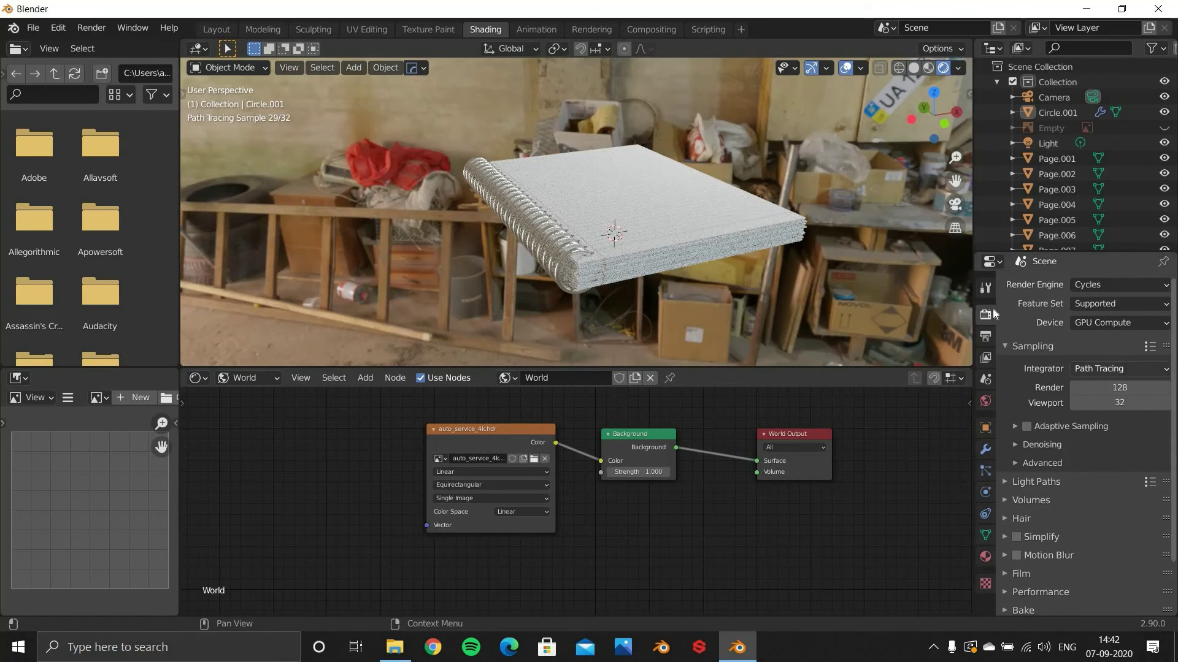
scroll(1029, 506, "down", 2)
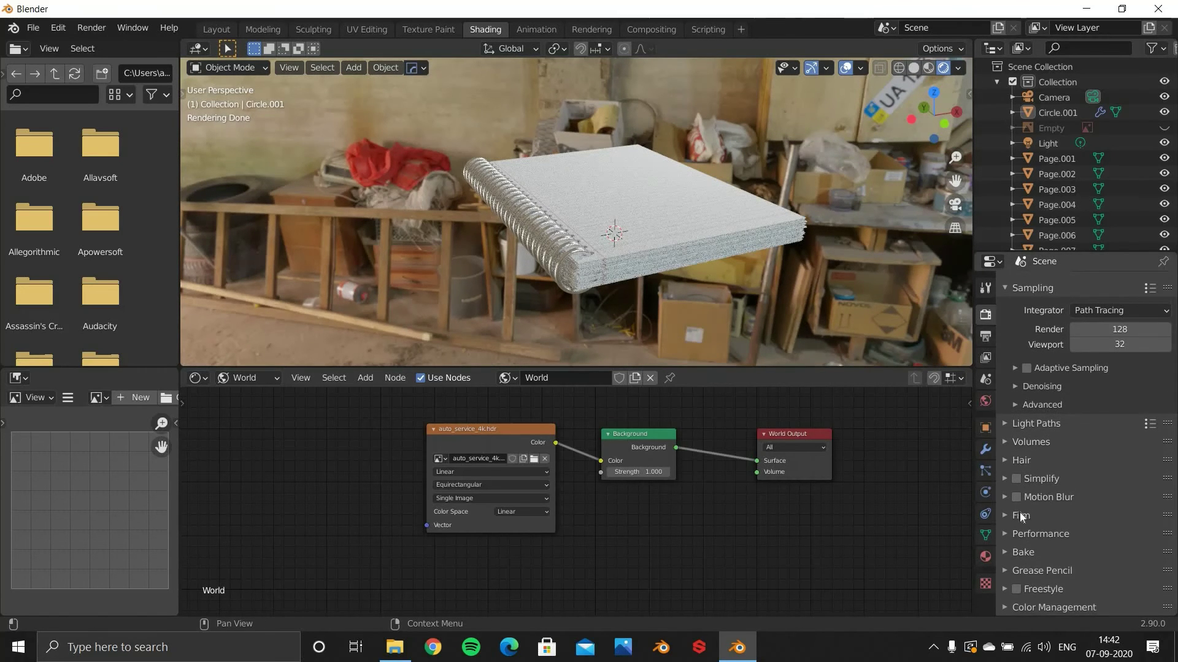
left_click(1021, 517)
scroll(1032, 481, "down", 5)
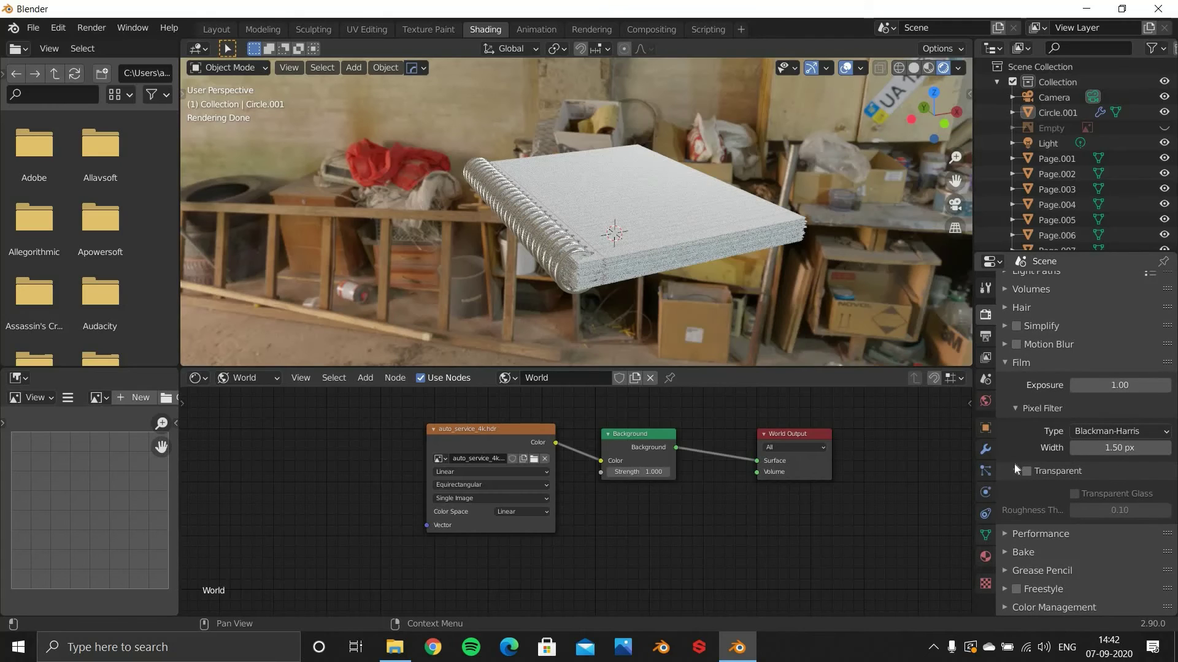
left_click(1026, 471)
middle_click_drag(580, 286, 693, 212)
scroll(682, 222, "up", 2)
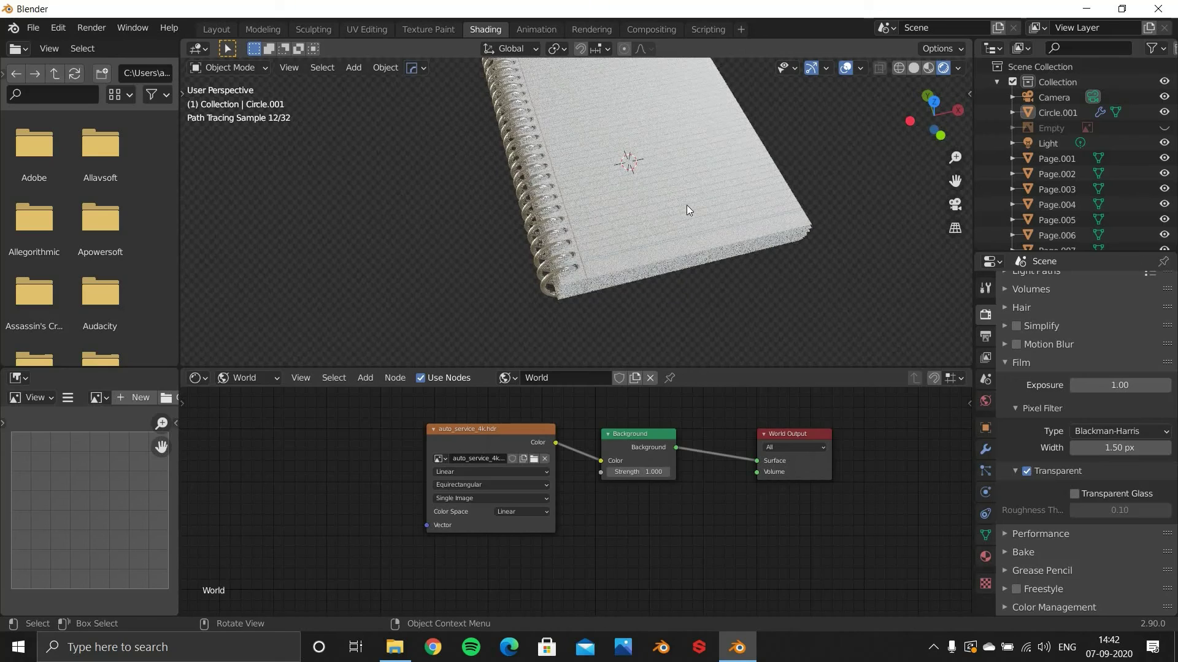
Step: Select the spiral, show its object material nodes, darken the Base Color to a mid grey, and deselect everything
mouse_move(627, 230)
middle_mouse_down()
mouse_move(558, 252)
mouse_move(484, 246)
middle_mouse_up()
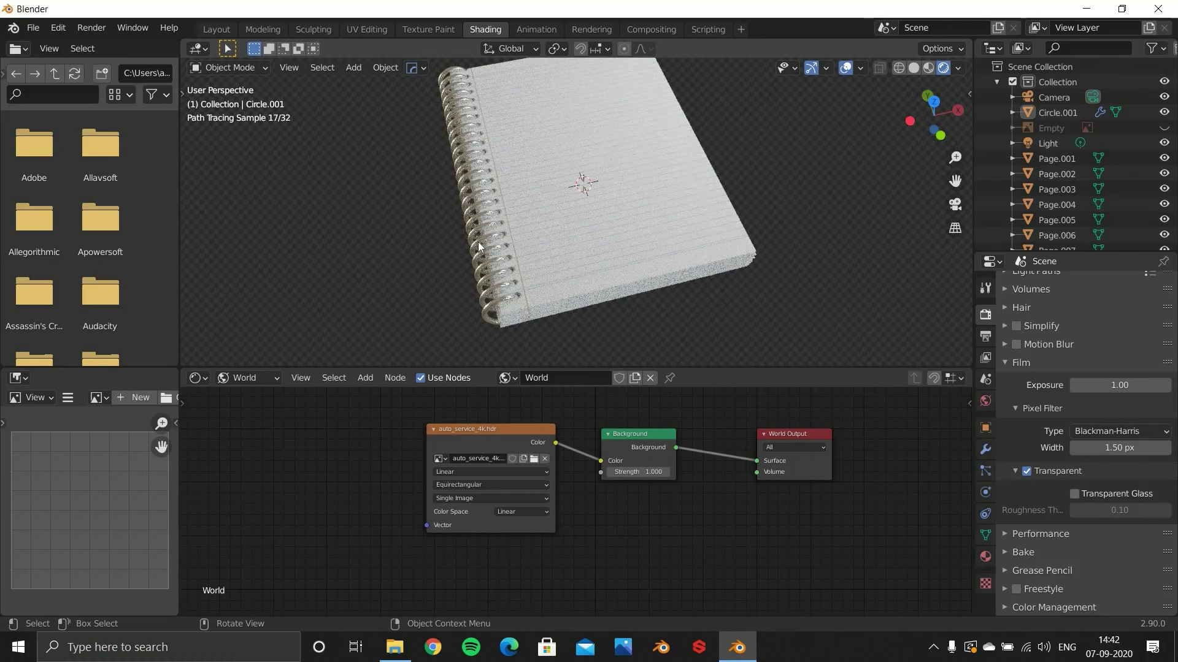
left_click(478, 241)
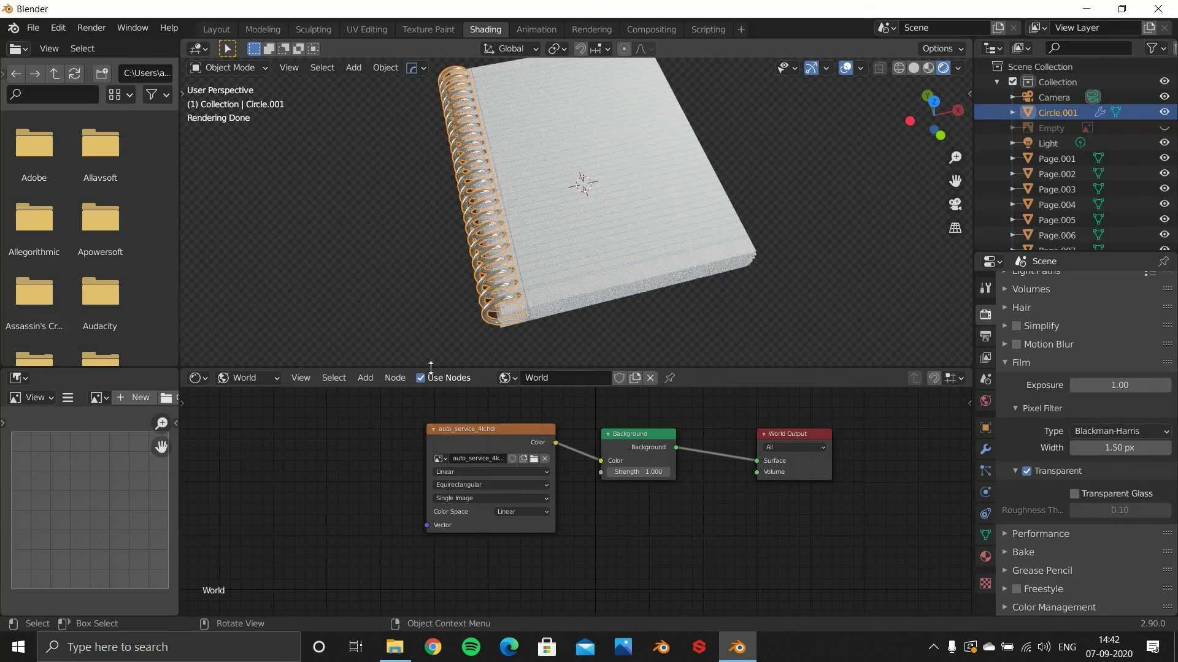
left_click(260, 376)
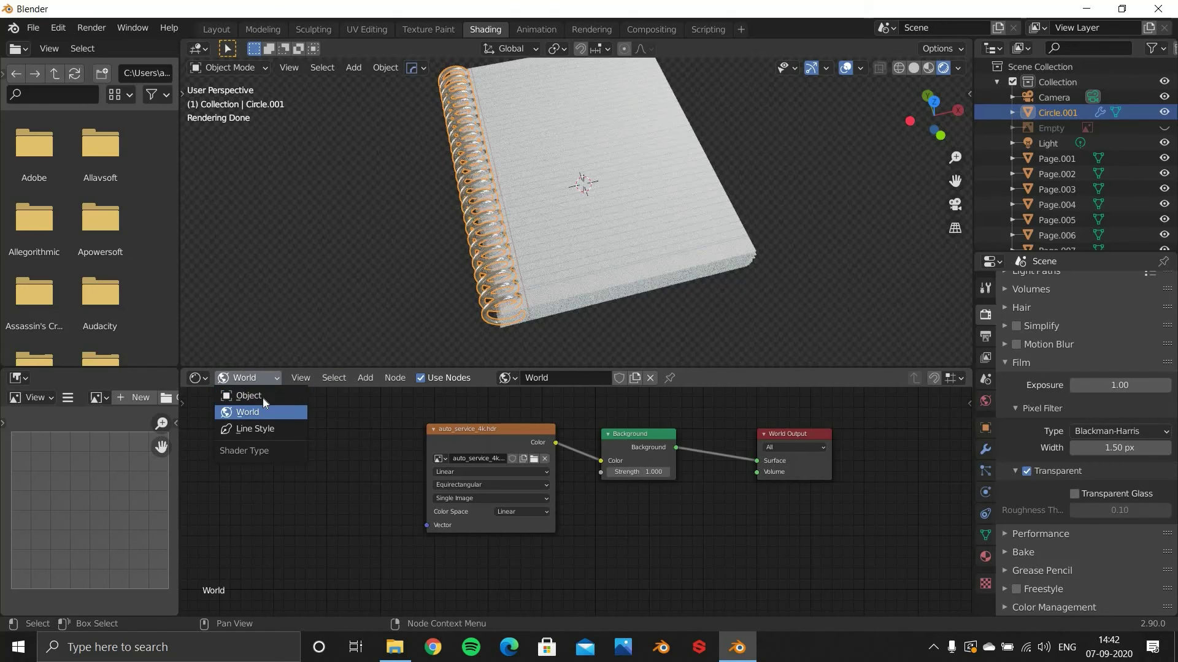
left_click(260, 396)
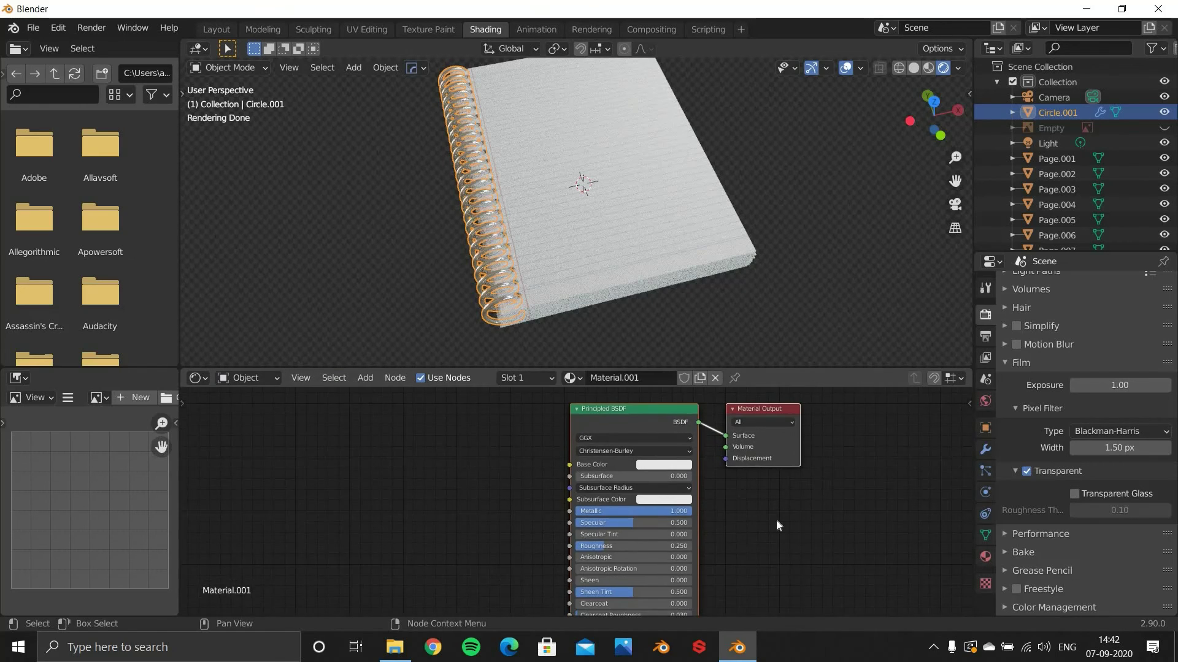
left_click(672, 465)
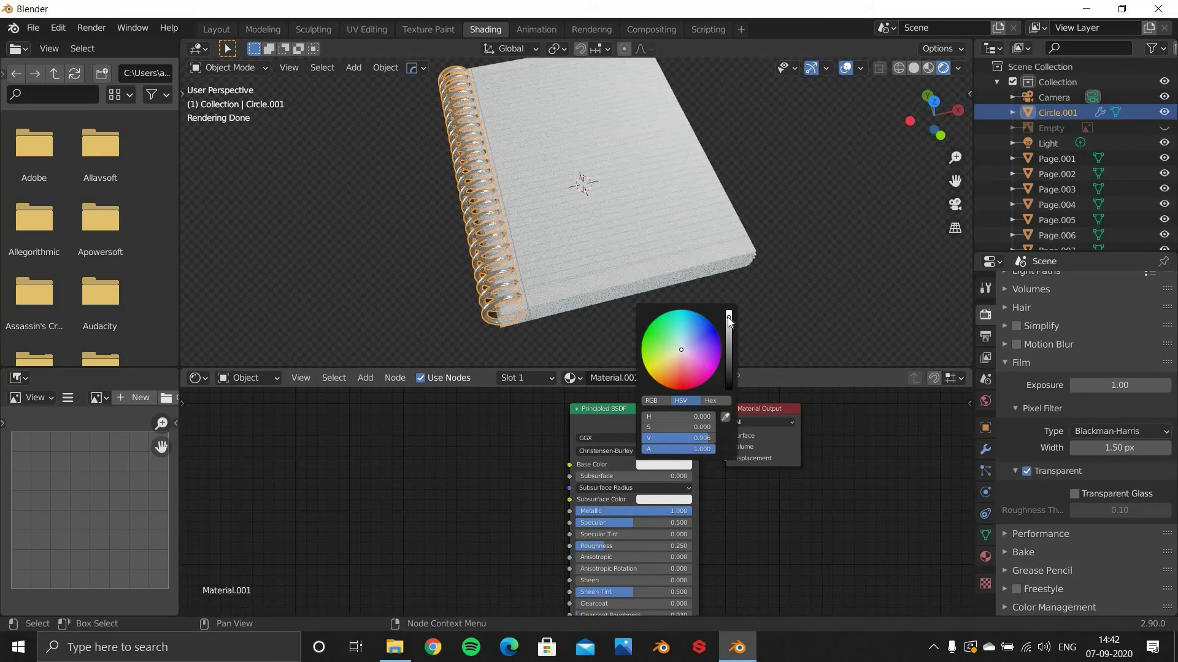
left_click_drag(729, 317, 729, 337)
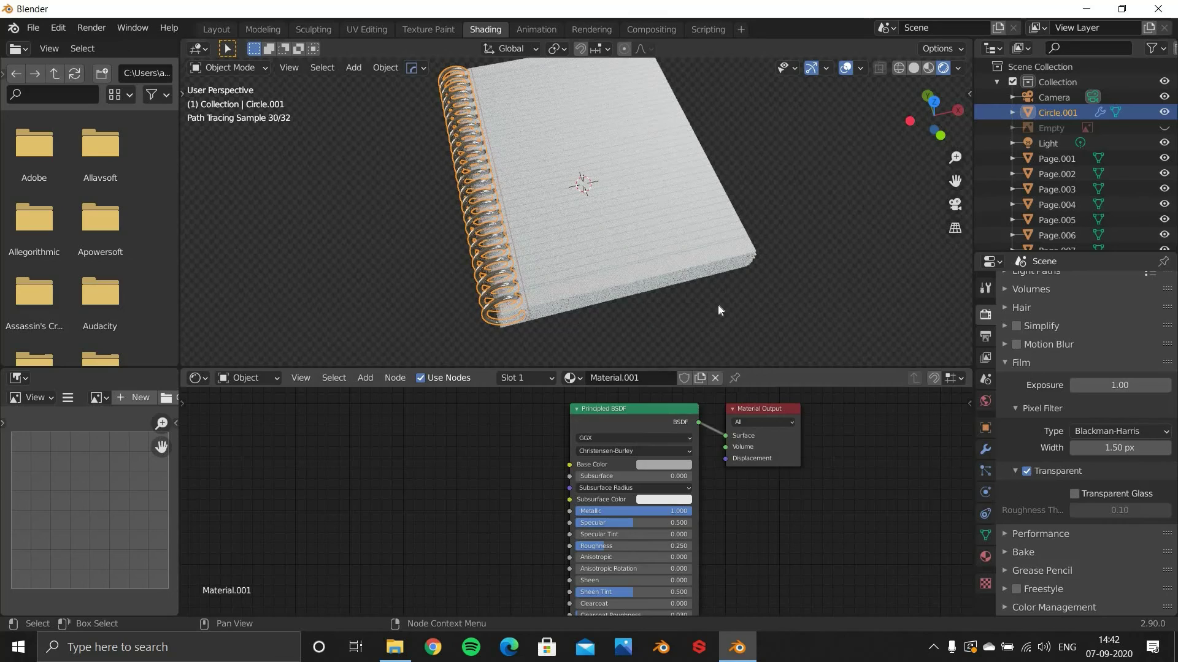
key("a")
key("a")
middle_click_drag(678, 262, 636, 259)
middle_click_drag(693, 317, 696, 331)
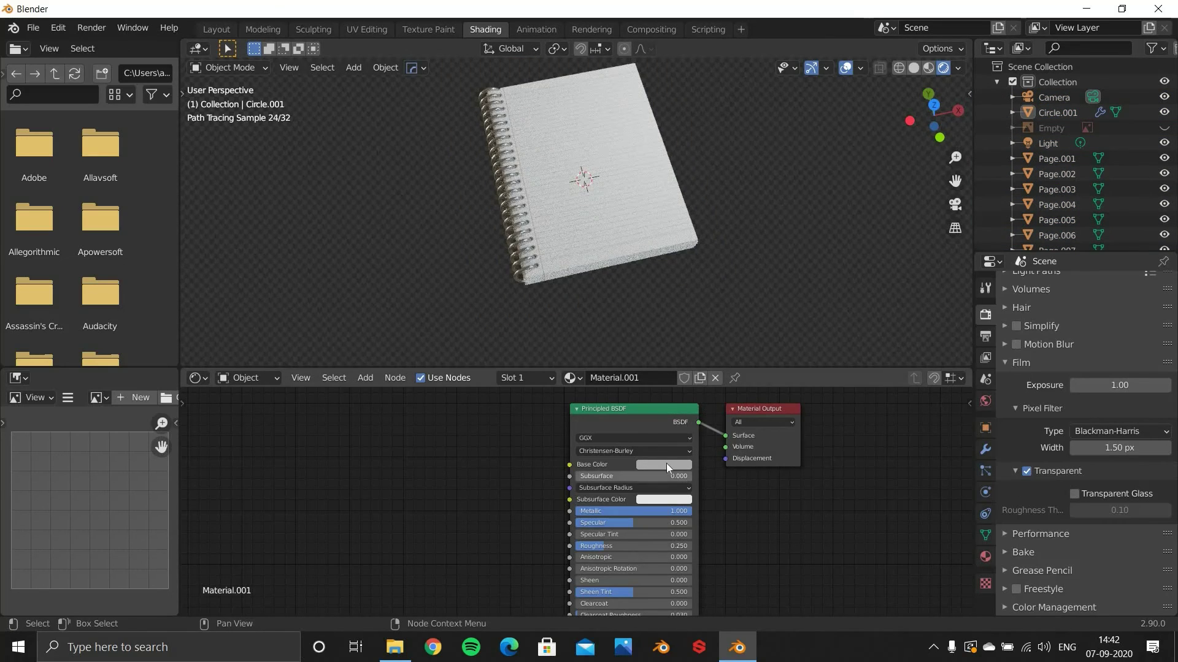
Step: Set the spiral material's Roughness to 0.370 and Metallic to 0.891
left_click_drag(602, 543, 617, 546)
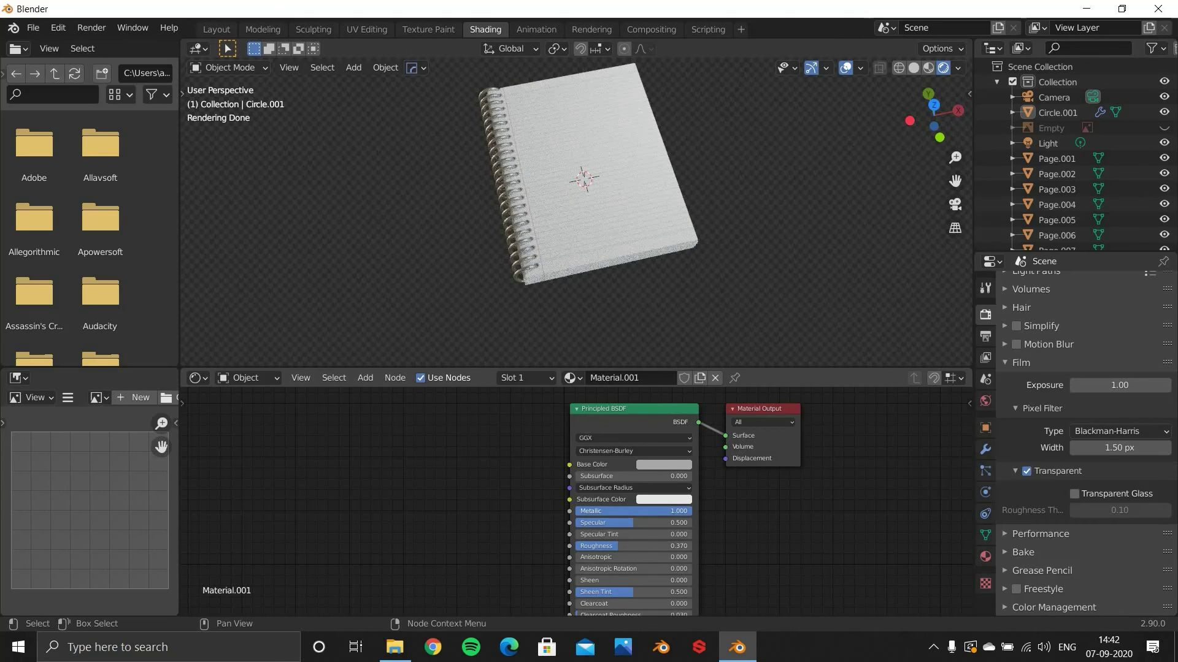
left_click_drag(690, 511, 680, 511)
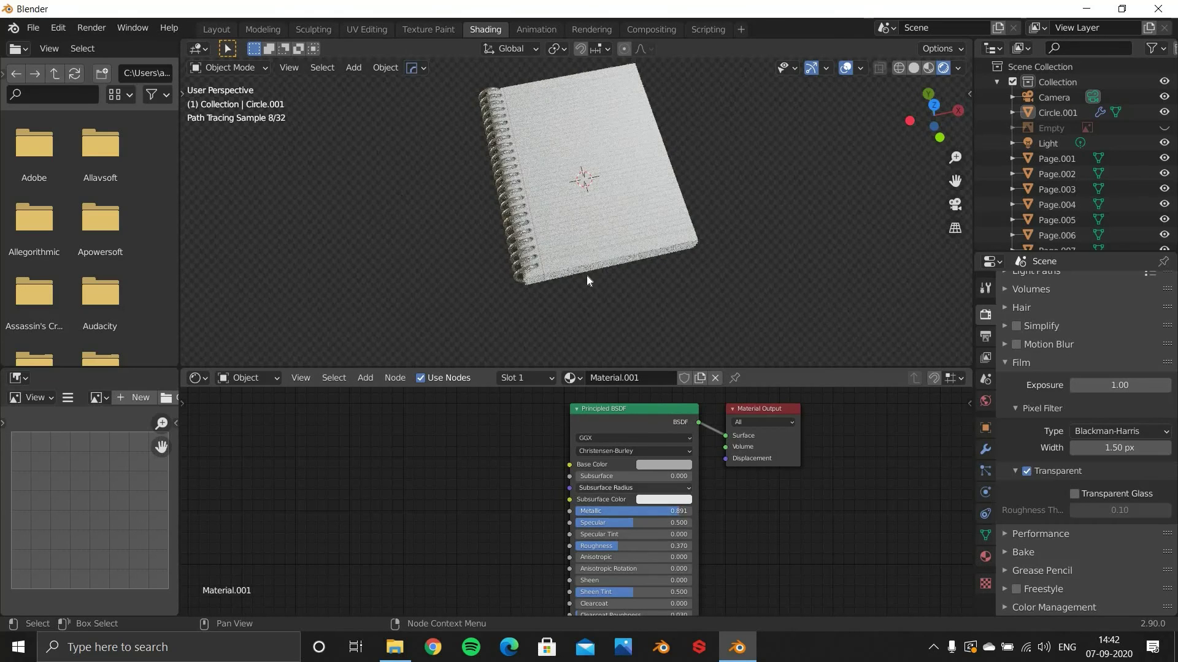
scroll(522, 230, "up", 2)
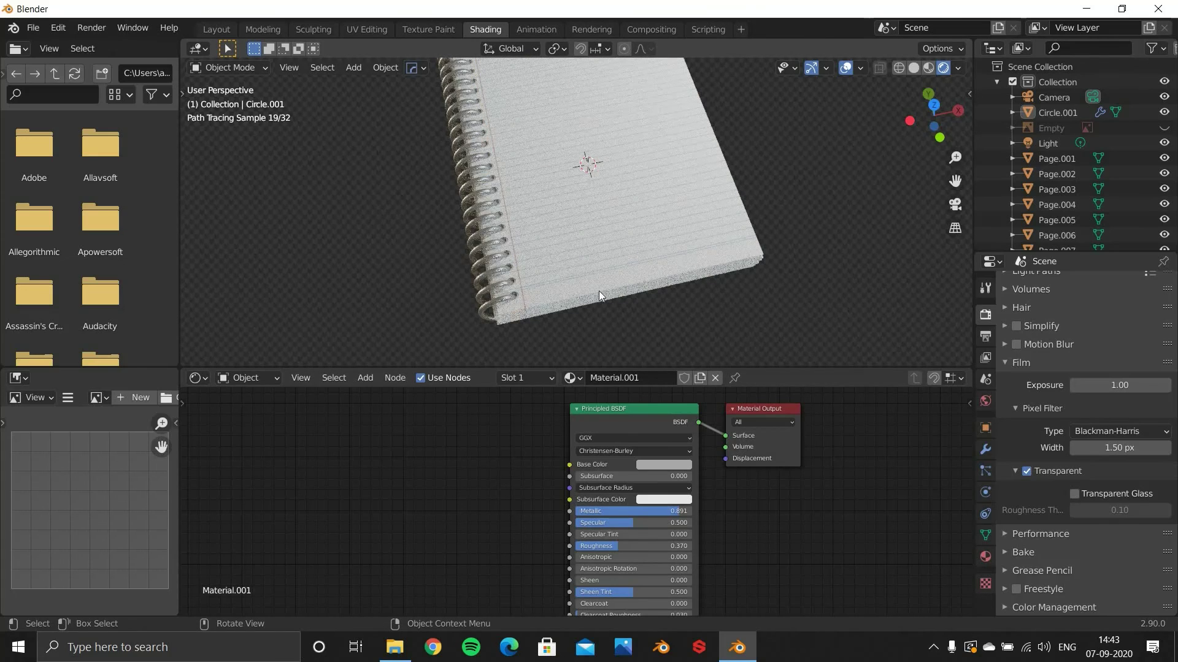
Step: Select the spiral, darken its material's Base Color to a grey with Value 0.501, and deselect everything
left_click(481, 270)
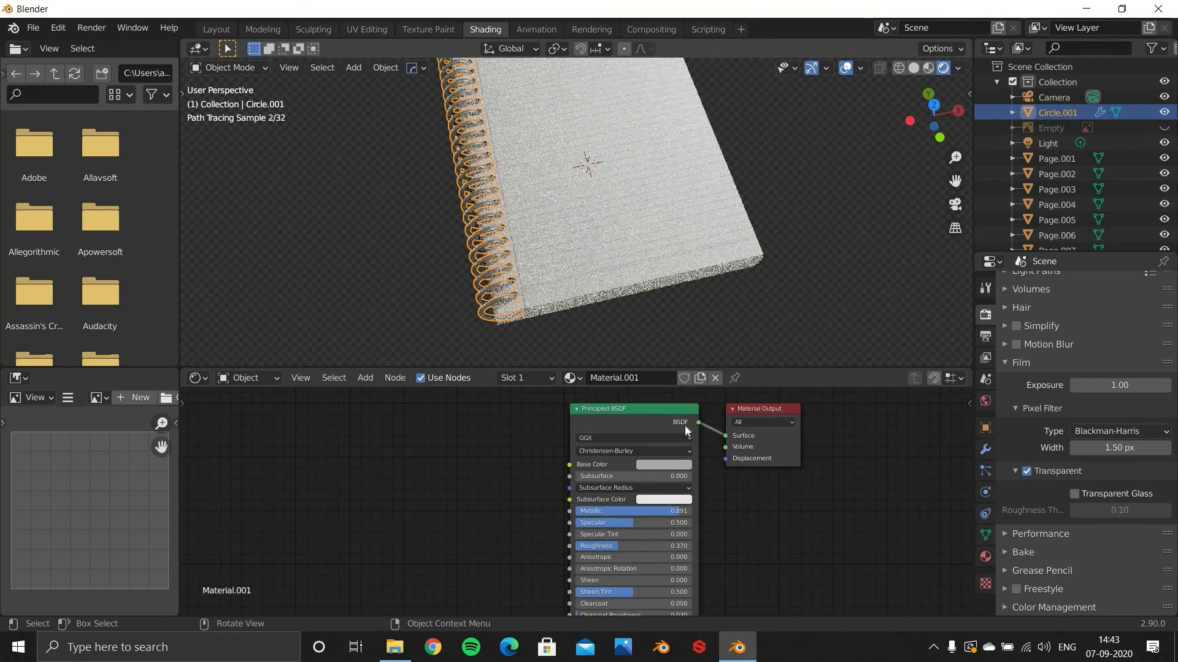
left_click(665, 465)
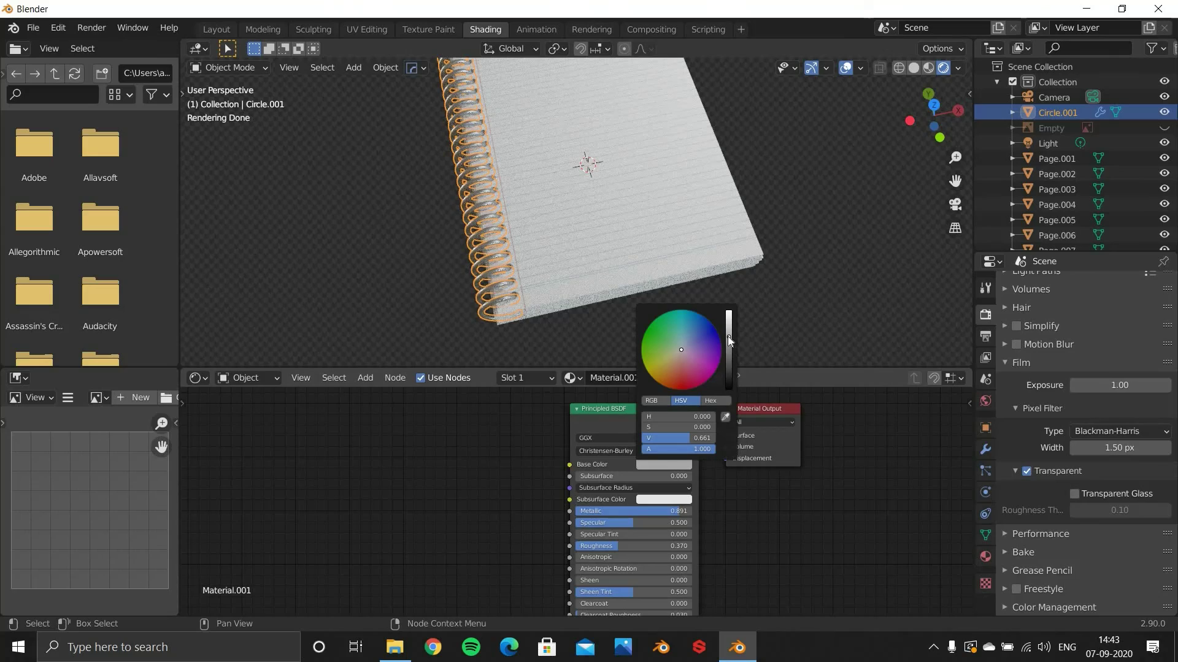
left_click_drag(728, 337, 728, 350)
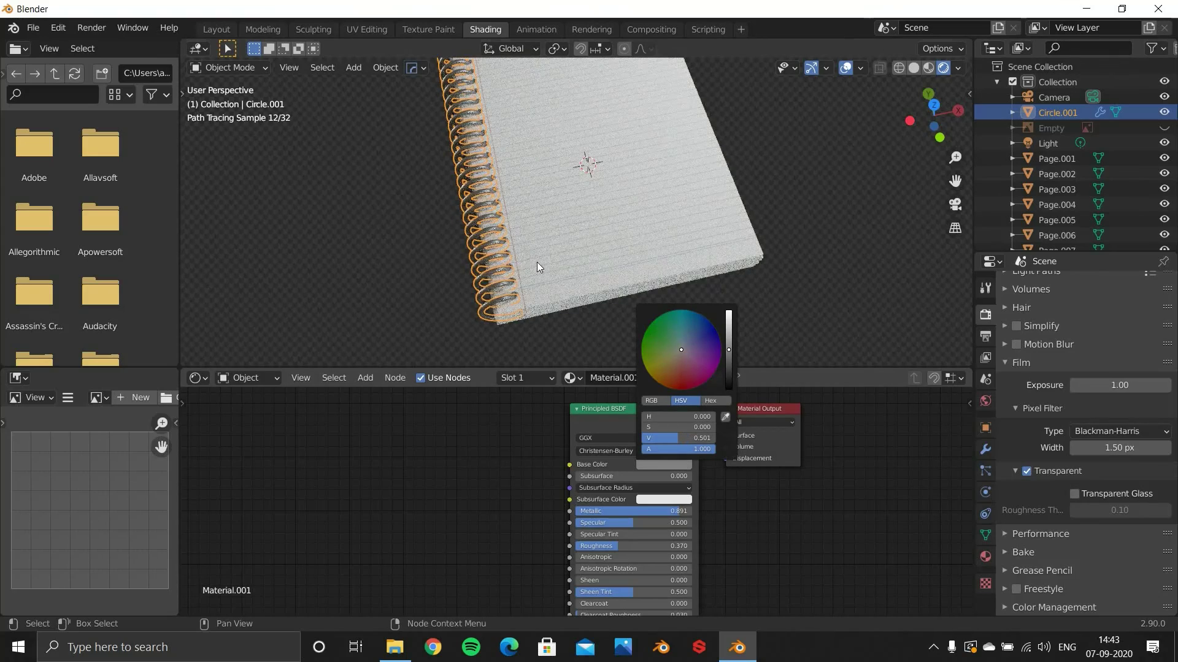
key("alt+a")
Step: Set the spiral material's Metallic to 1.000 and Roughness to 0.232
middle_click_drag(546, 231, 547, 267)
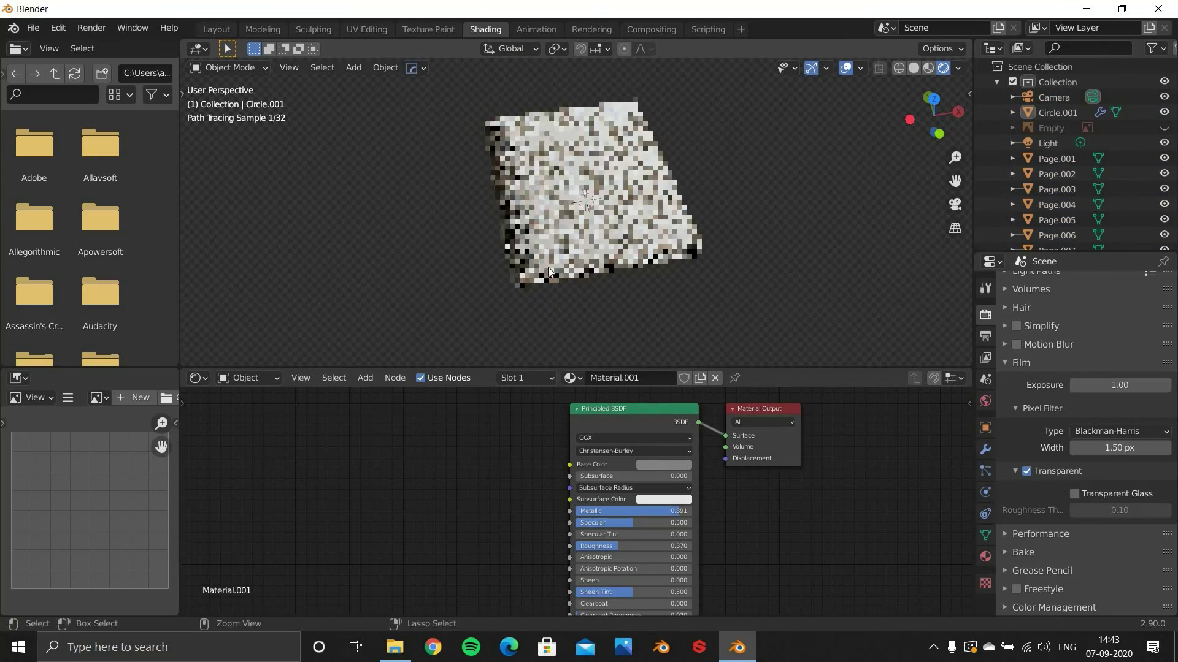
middle_click_drag(602, 295, 557, 236)
scroll(557, 238, "up", 2)
scroll(550, 255, "up", 1)
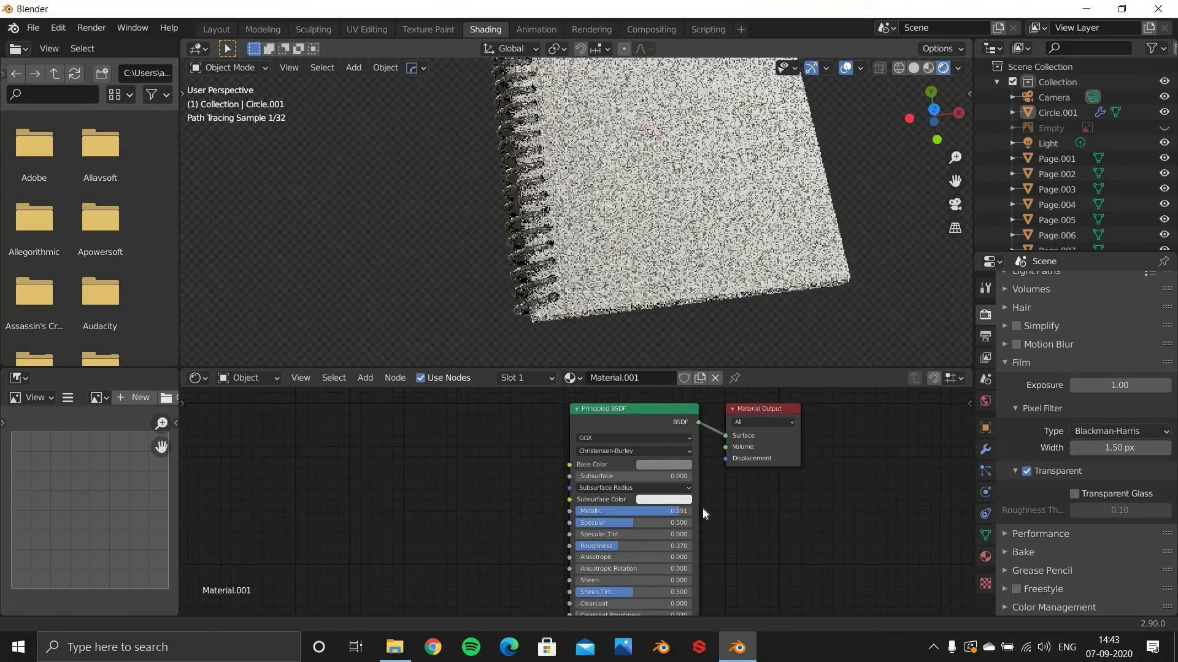
left_click_drag(679, 511, 690, 511)
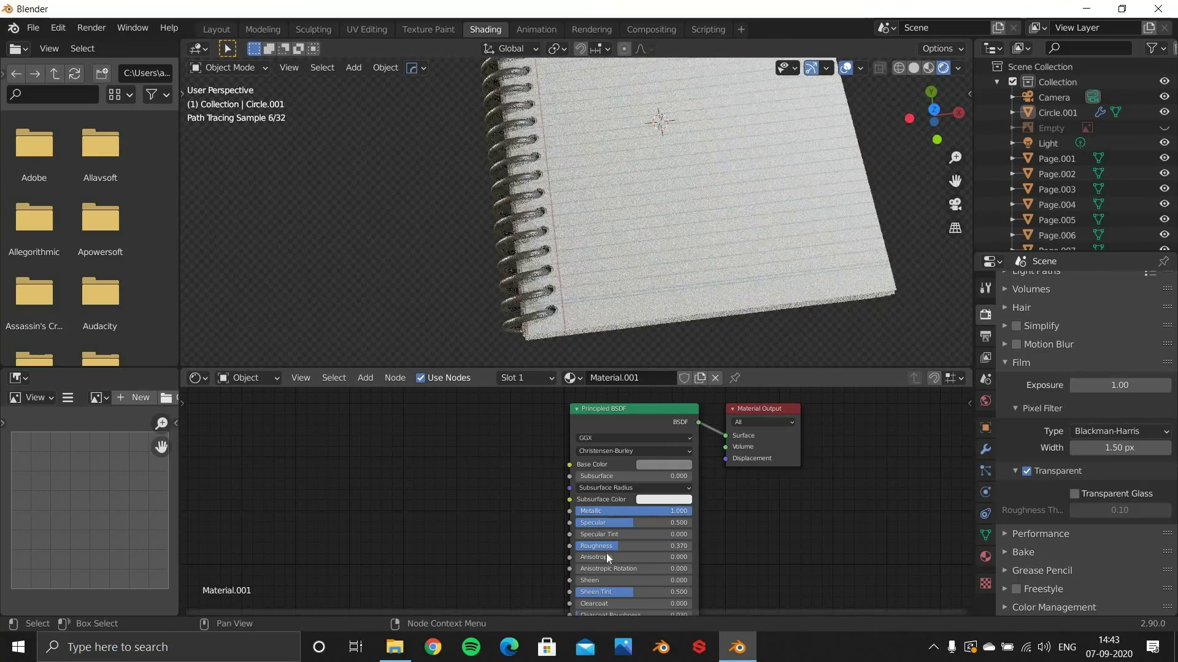
left_click_drag(615, 546, 599, 546)
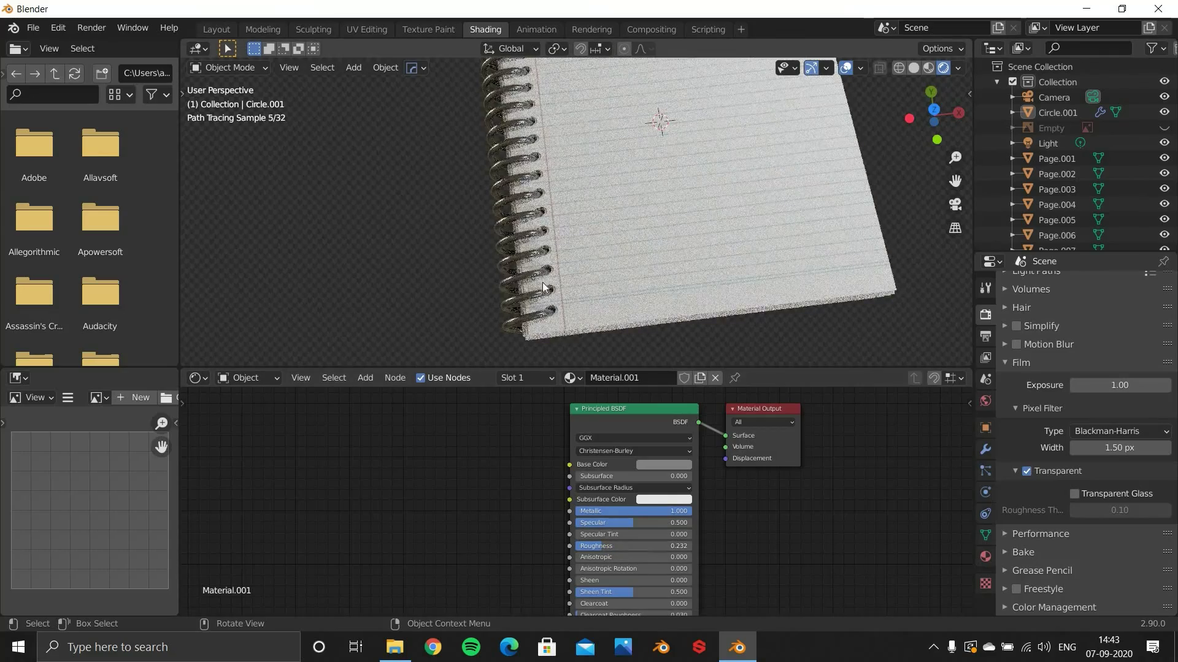
Step: Examine the spiral's metallic finish up close and the whole notebook in the rendered view
middle_click_drag(560, 212, 599, 192)
scroll(579, 197, "up", 1)
scroll(589, 205, "down", 2)
scroll(591, 224, "down", 5)
scroll(591, 223, "up", 1)
middle_click_drag(605, 243, 610, 269, "shift")
scroll(743, 227, "up", 1)
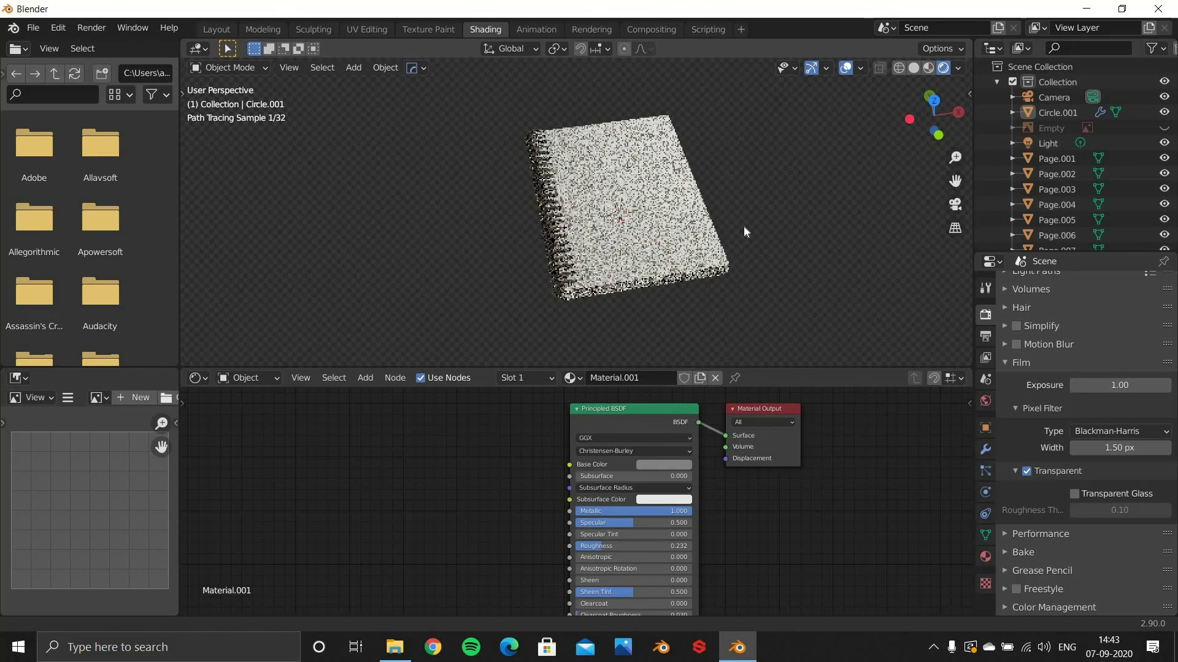